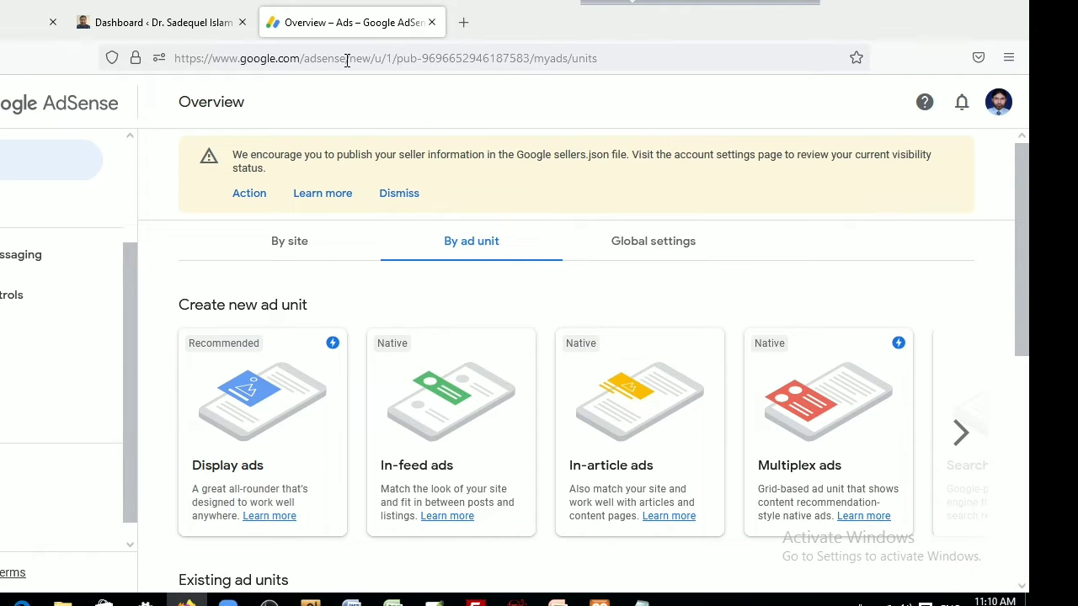
pyautogui.click(199, 27)
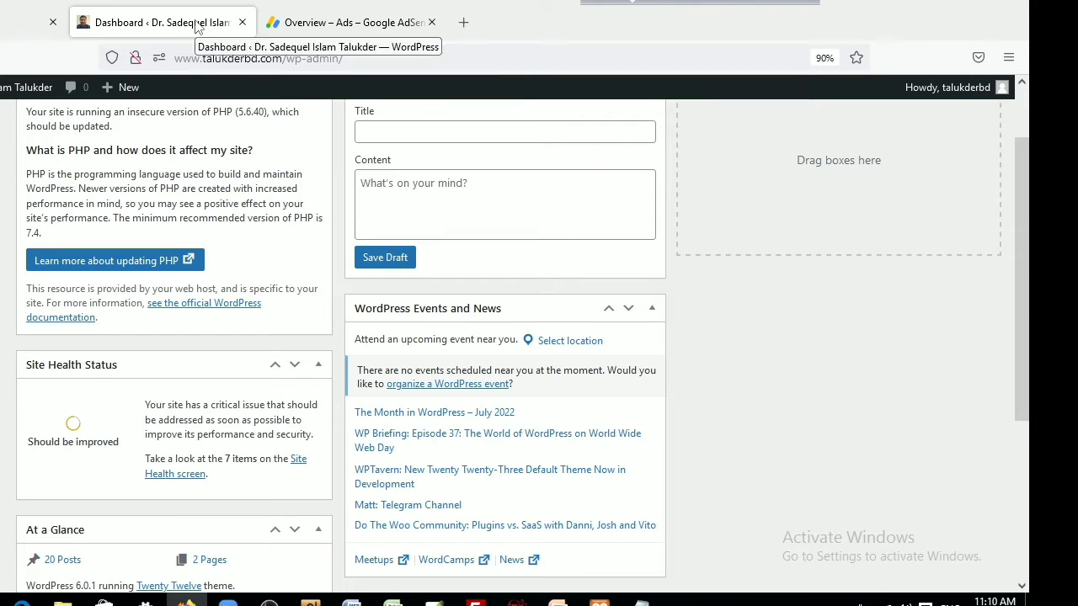
pyautogui.click(346, 30)
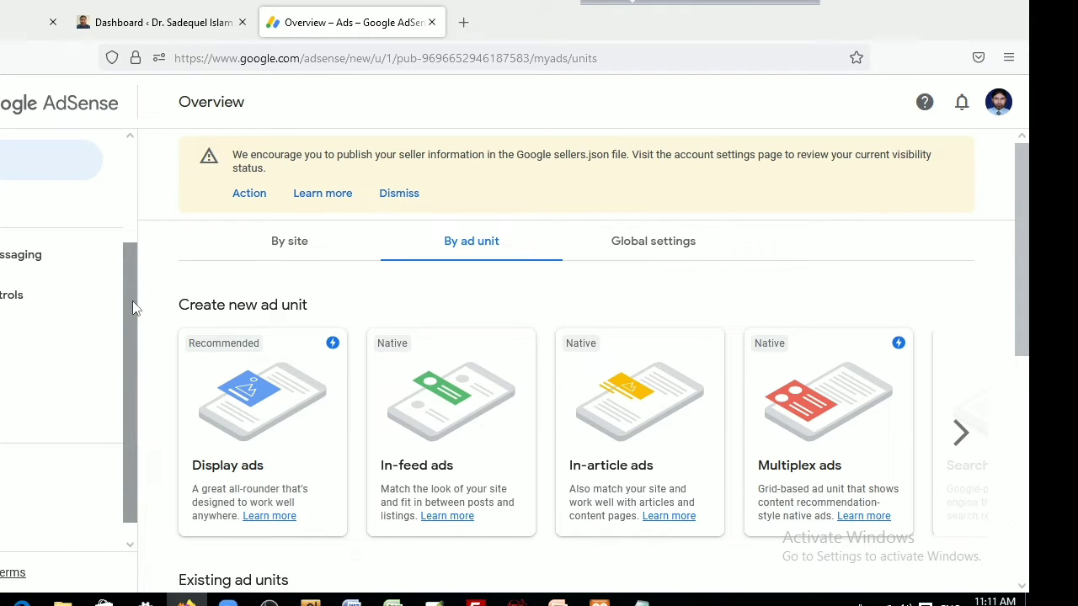
pyautogui.moveTo(132, 308); pyautogui.dragTo(132, 200)
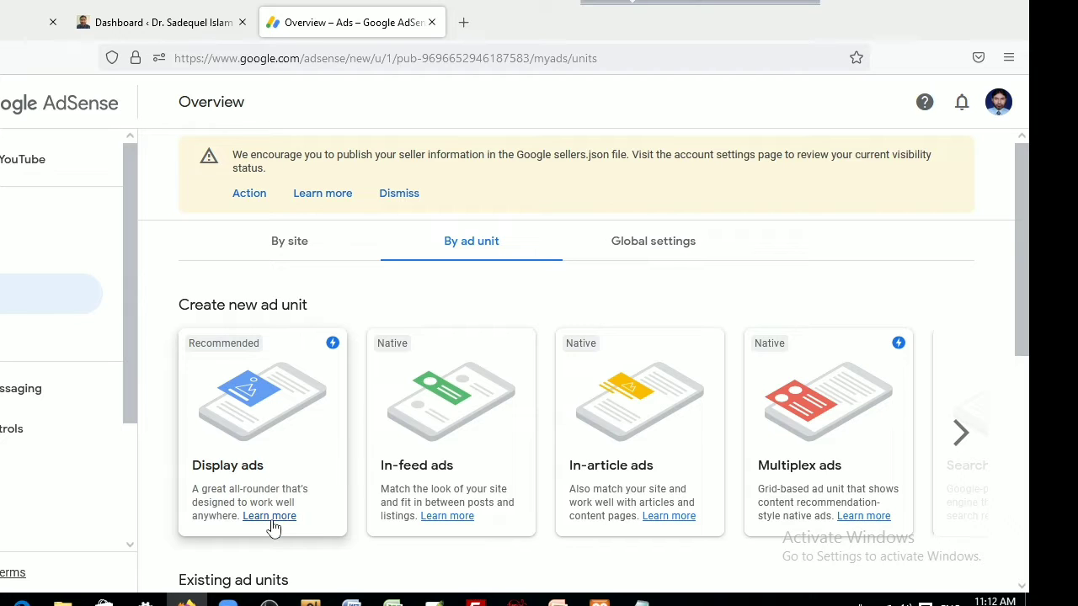
# Read the AdSense help article on creating a display ad unit and return to the ads overview.
pyautogui.scroll(-1, 312, 517)
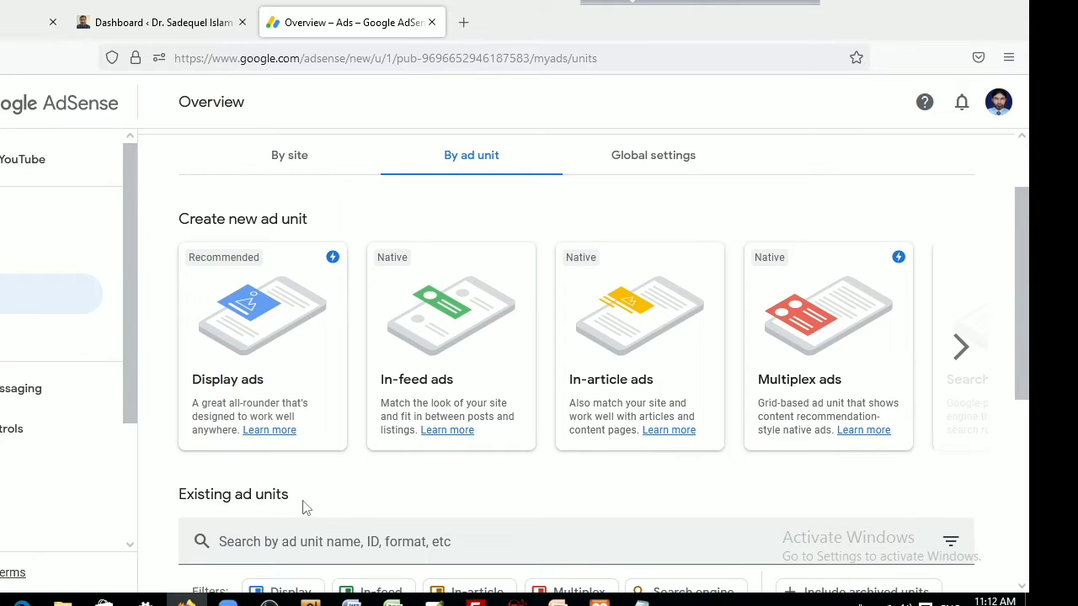
pyautogui.click(270, 430)
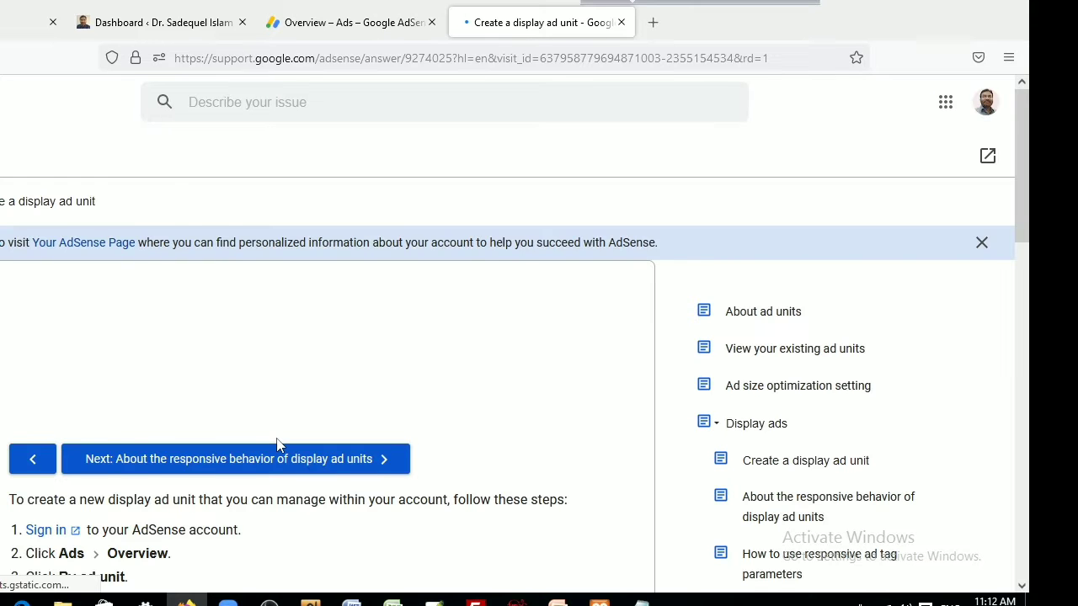
pyautogui.scroll(-2, 493, 461)
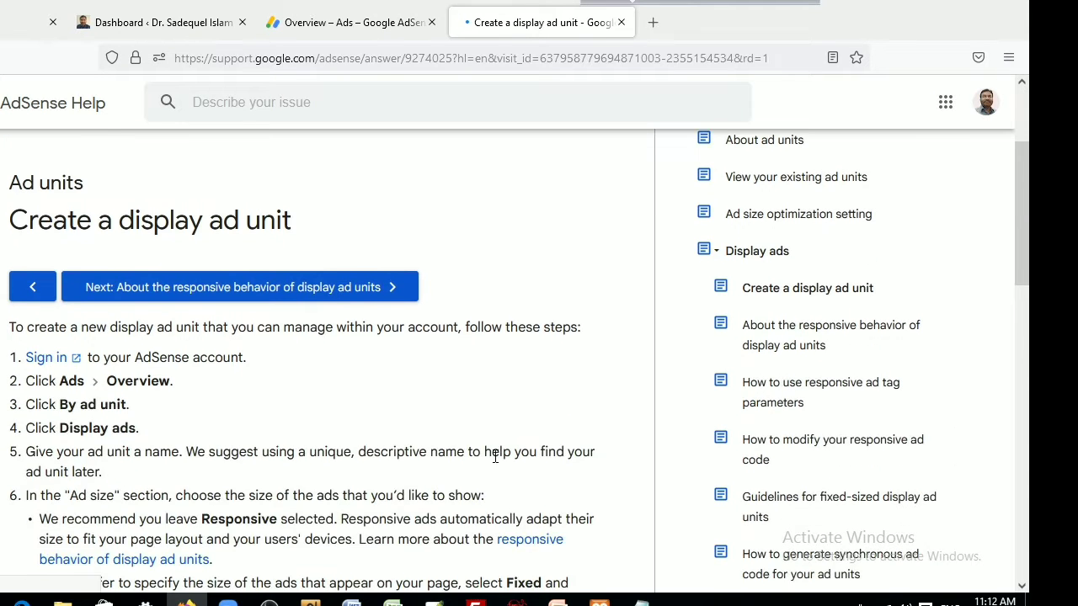
pyautogui.scroll(-3, 495, 457)
pyautogui.scroll(-6, 495, 463)
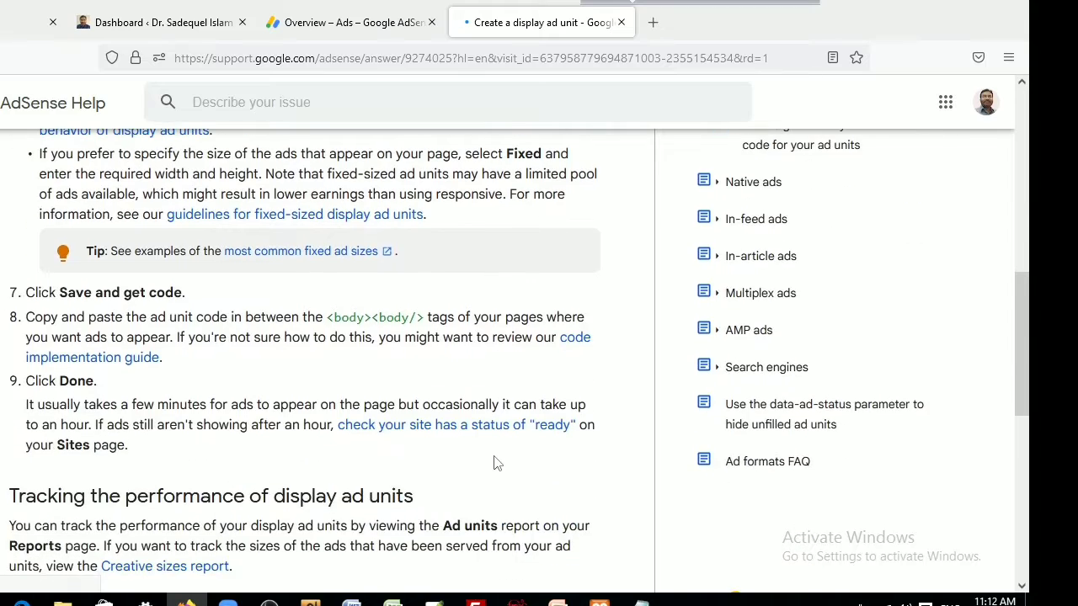
pyautogui.scroll(2, 497, 461)
pyautogui.scroll(9, 493, 459)
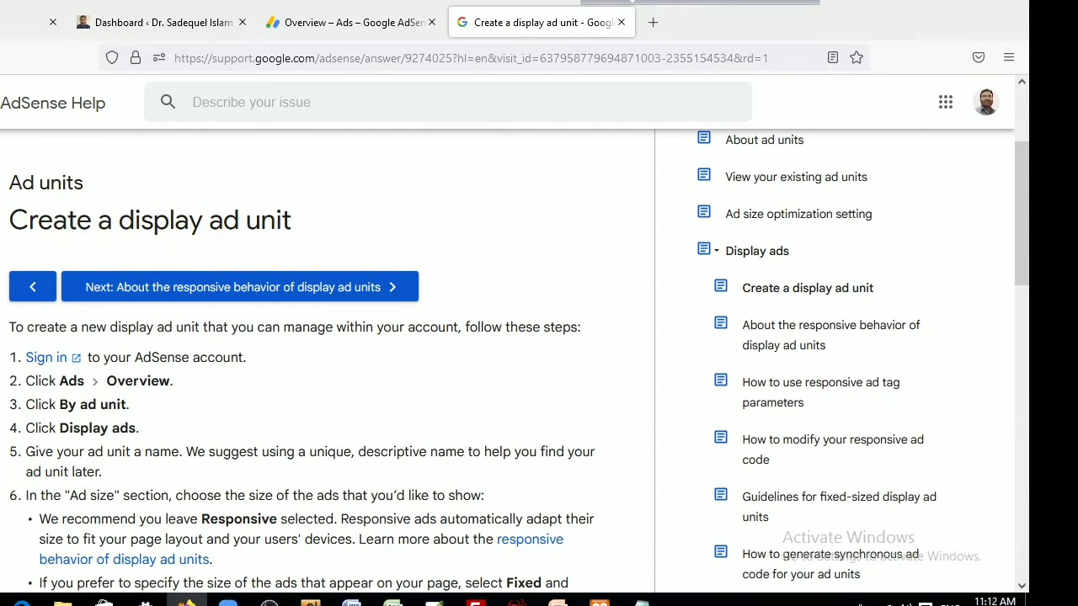
pyautogui.click(622, 22)
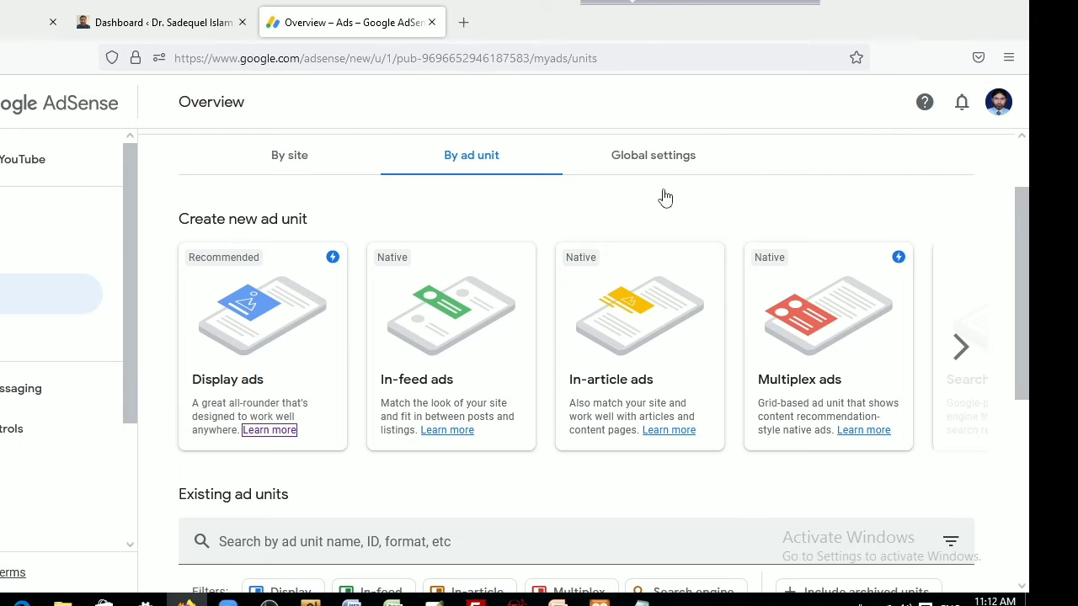
pyautogui.click(257, 336)
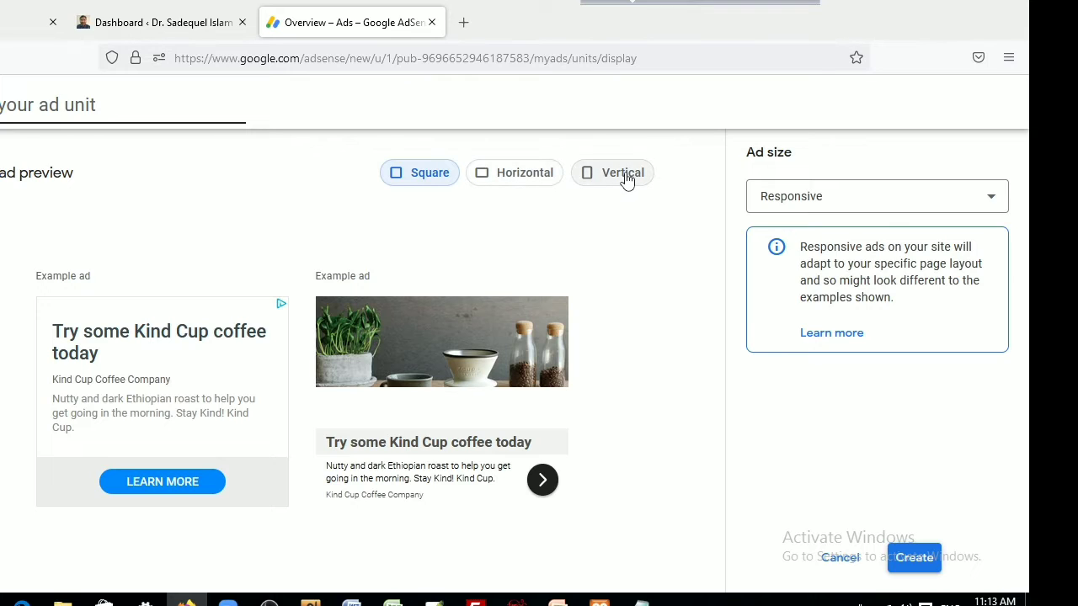
pyautogui.click(915, 559)
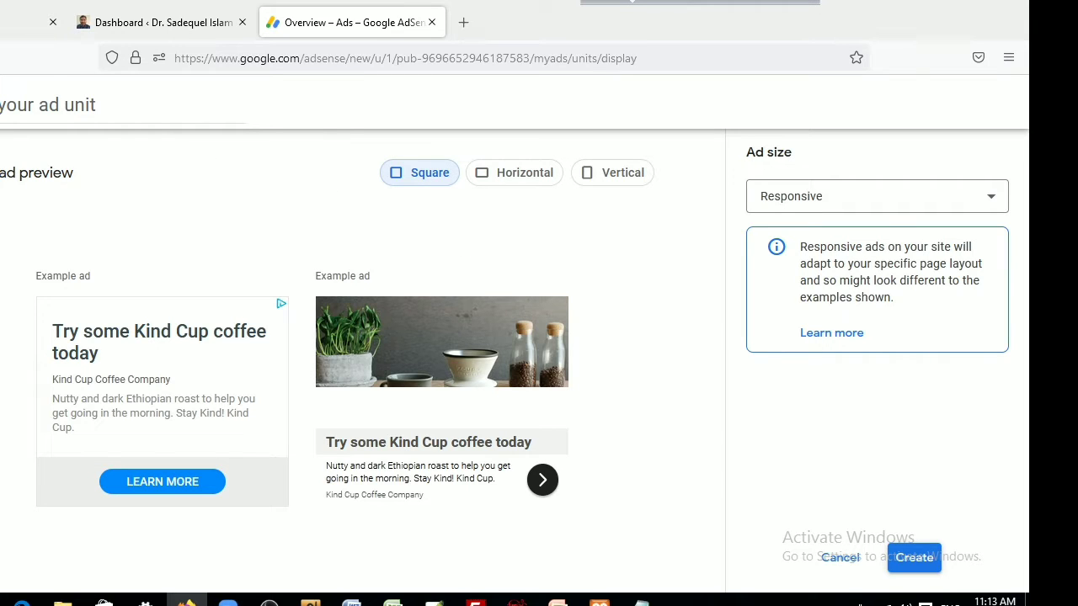
pyautogui.hotkey('alt', 'Left')
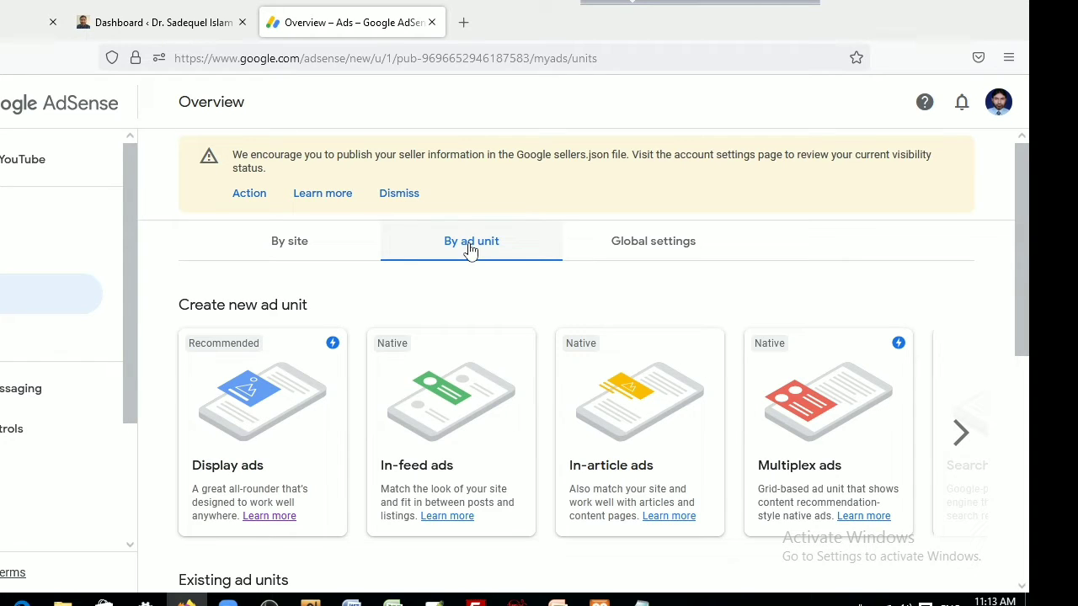
# Open the ad code page for the existing in-article-ads unit.
pyautogui.scroll(-1, 529, 388)
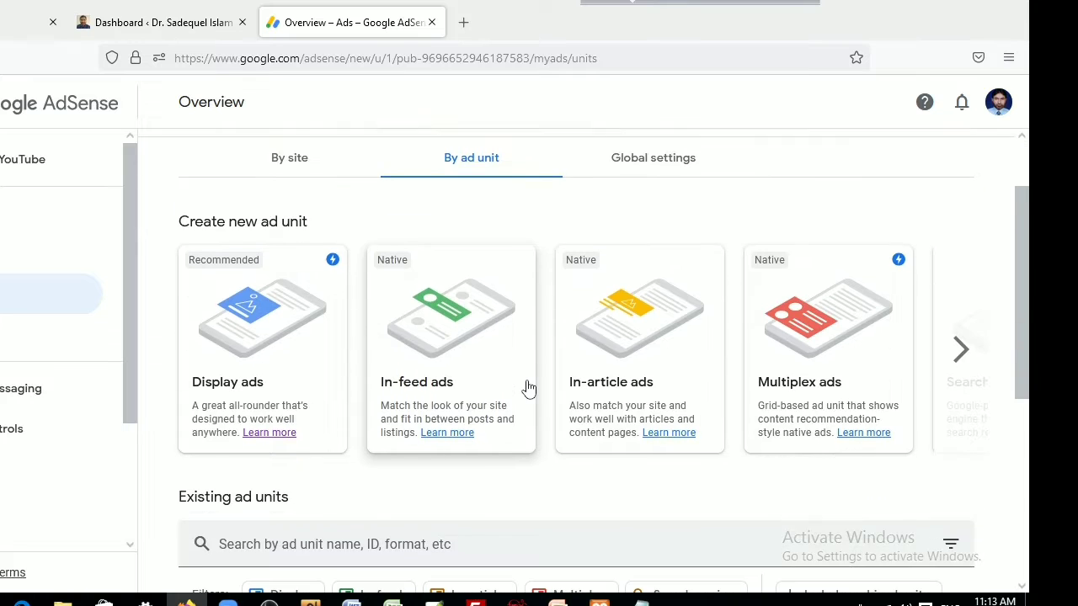
pyautogui.scroll(-3, 529, 388)
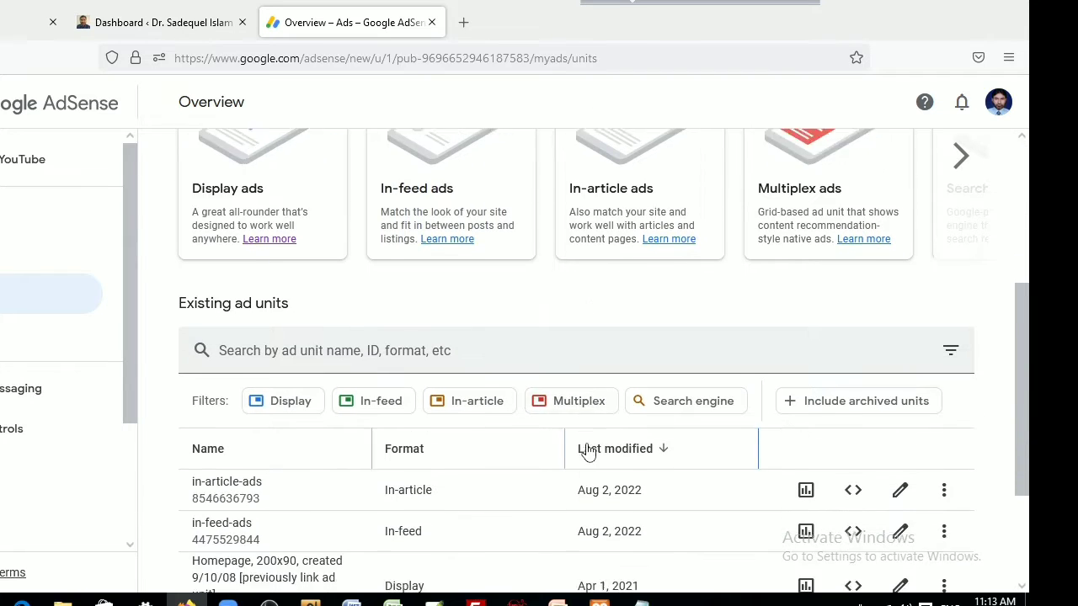
pyautogui.scroll(-2, 587, 452)
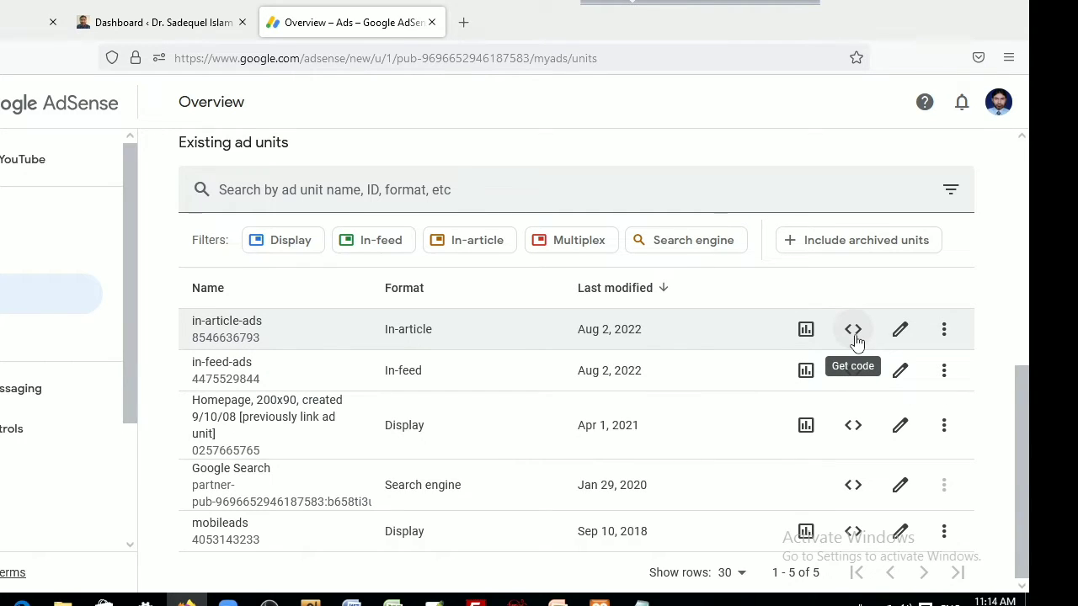
pyautogui.click(853, 331)
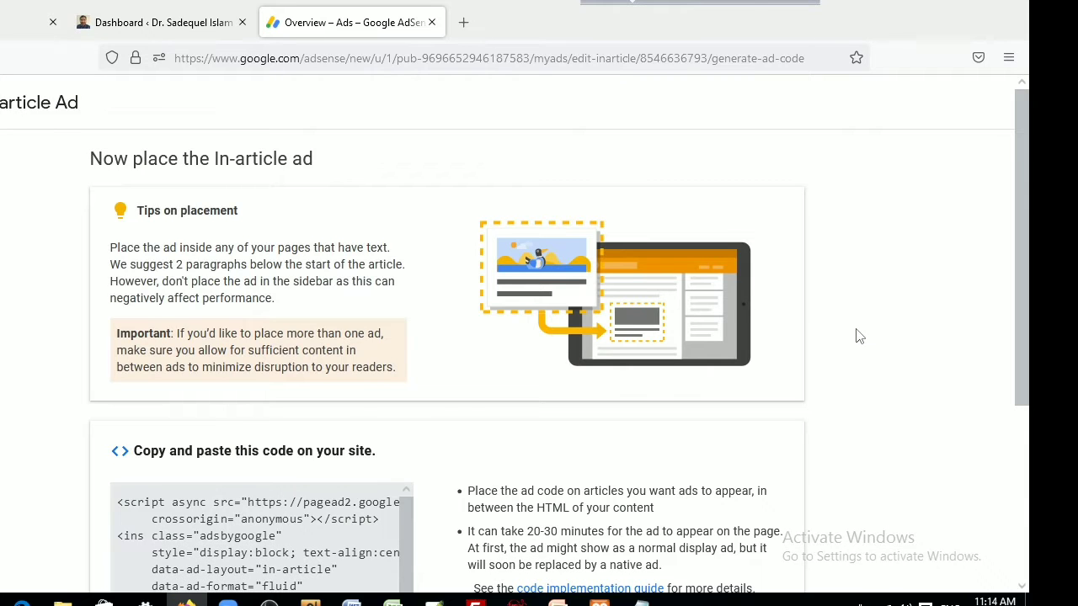
# Review the placement tips for the in-article ad and copy its code snippet.
pyautogui.scroll(-2, 856, 329)
pyautogui.scroll(2, 824, 249)
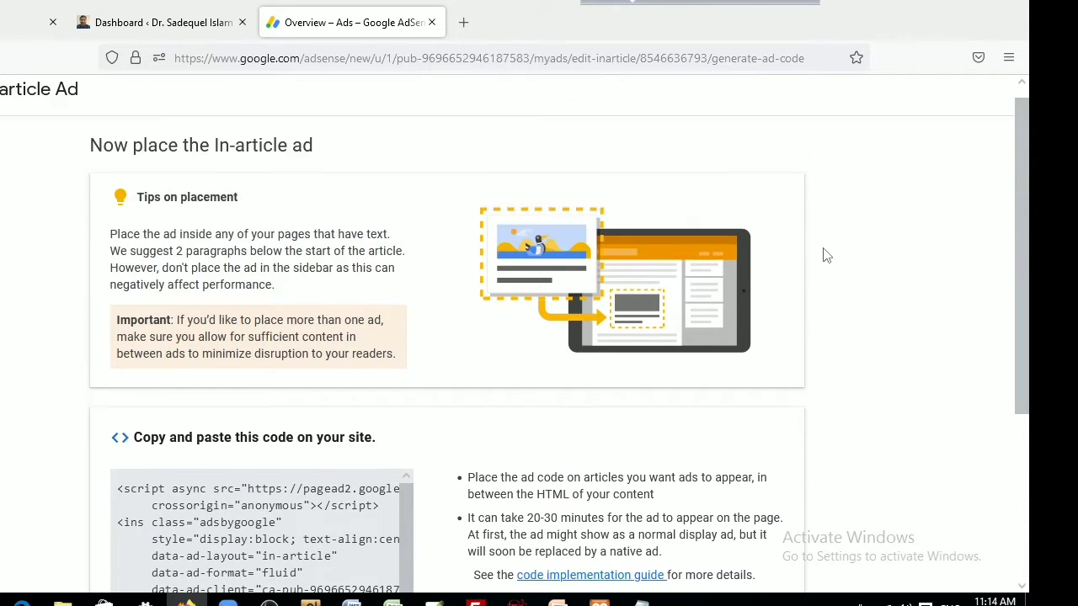
pyautogui.scroll(-1, 738, 317)
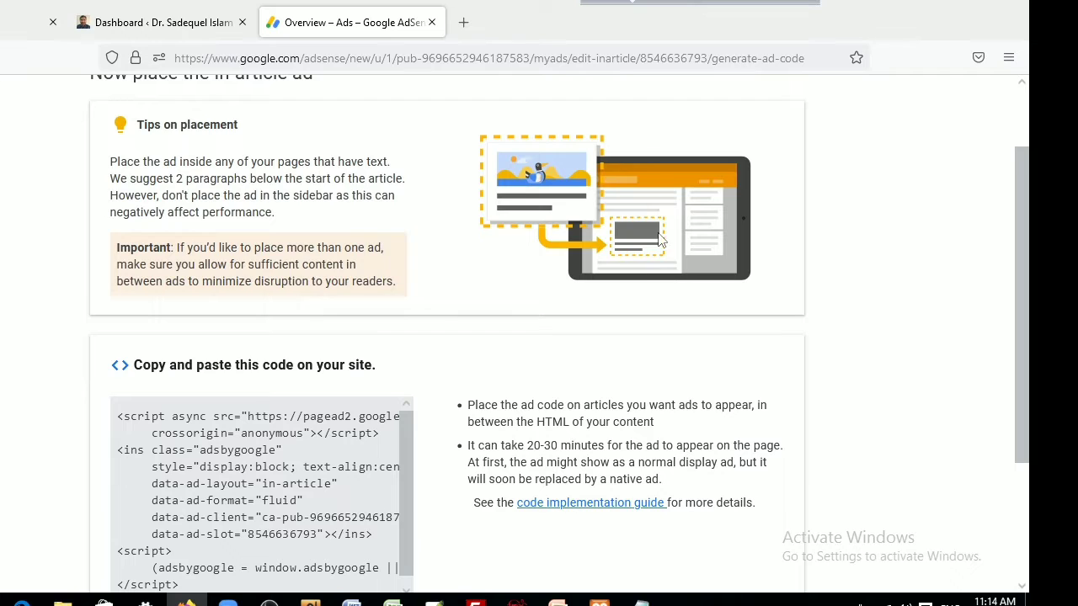
pyautogui.scroll(-1, 512, 329)
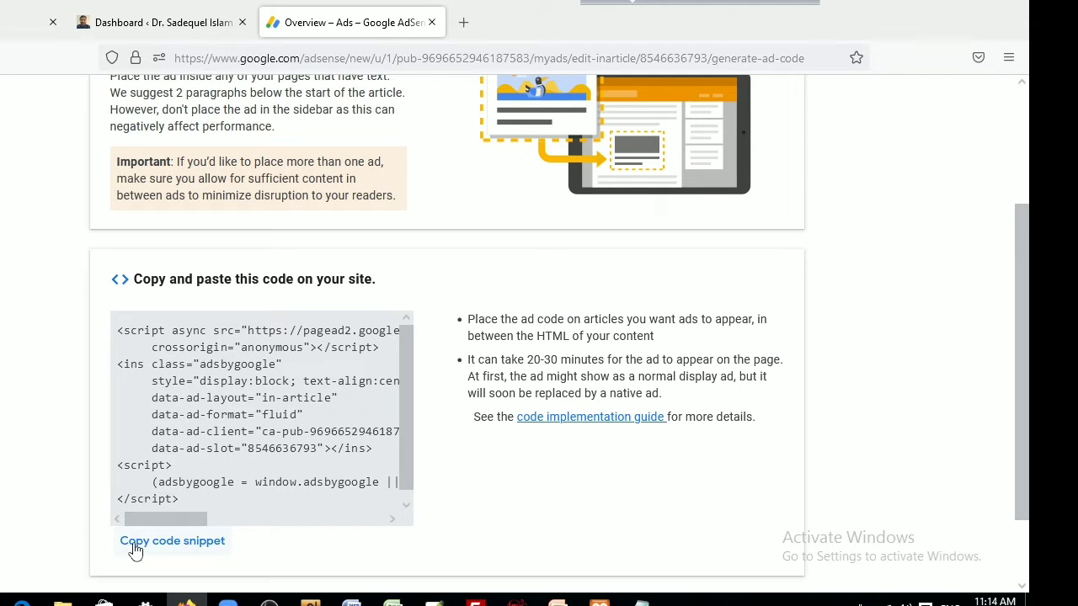
pyautogui.click(190, 549)
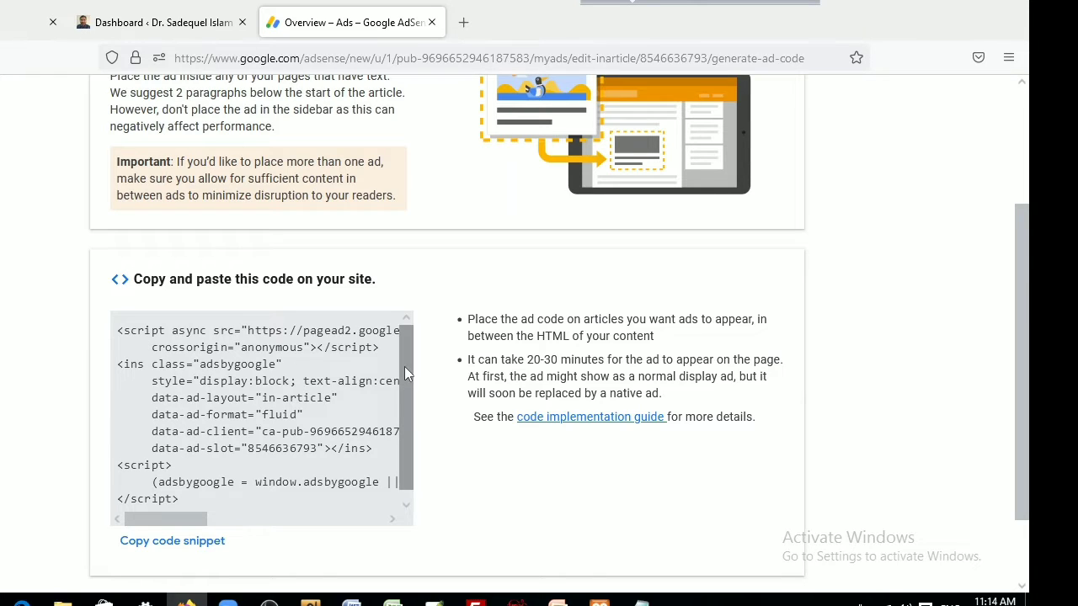
pyautogui.scroll(-1, 405, 366)
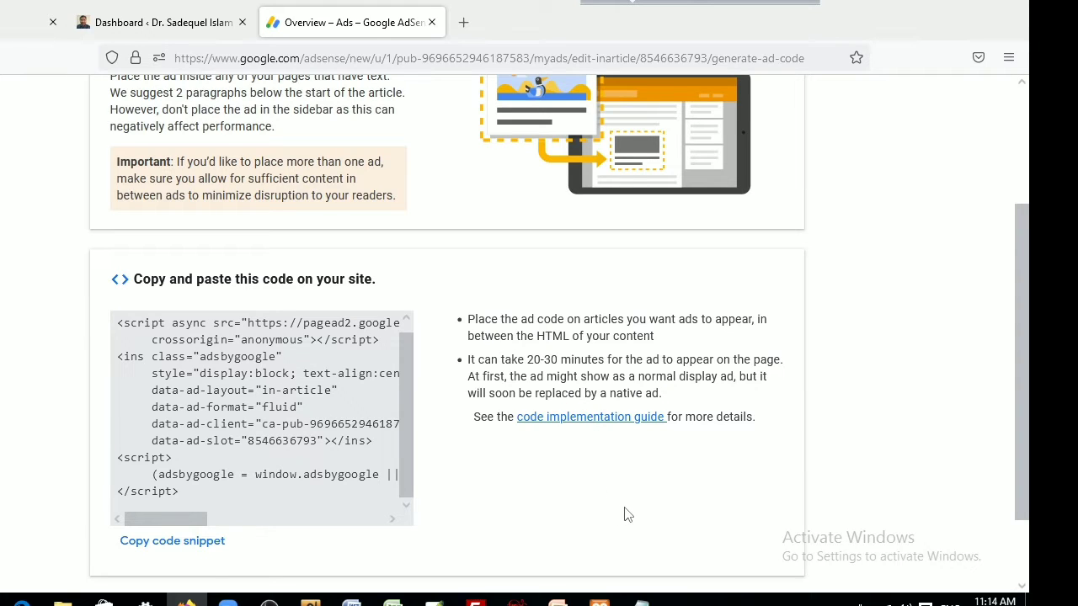
# Switch to the Notepad file of saved ad codes and select the mobileads code.
pyautogui.click(641, 601)
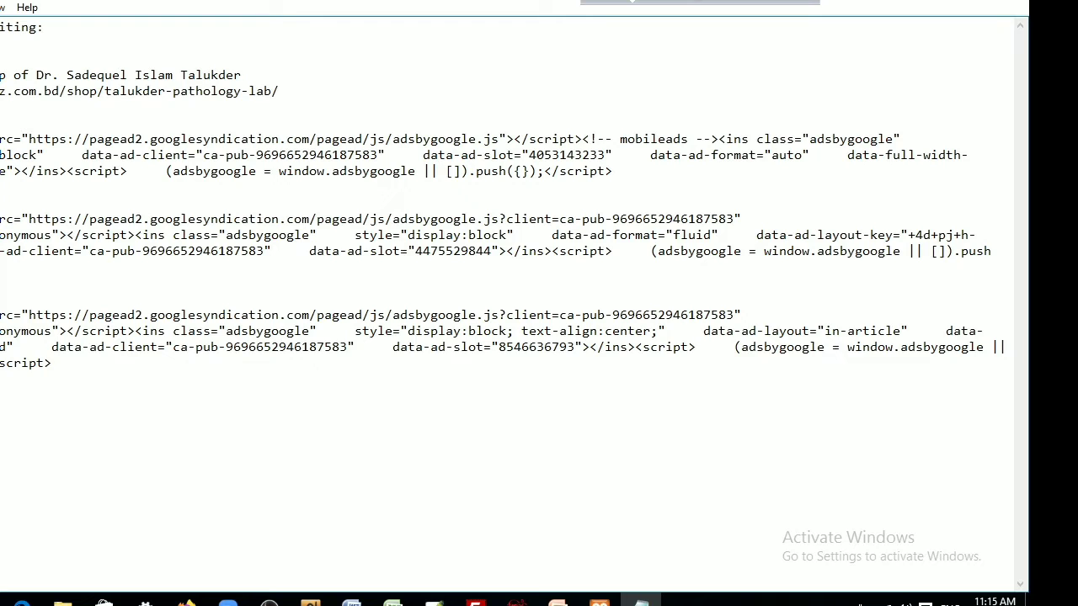
pyautogui.moveTo(1, 139); pyautogui.dragTo(246, 200)
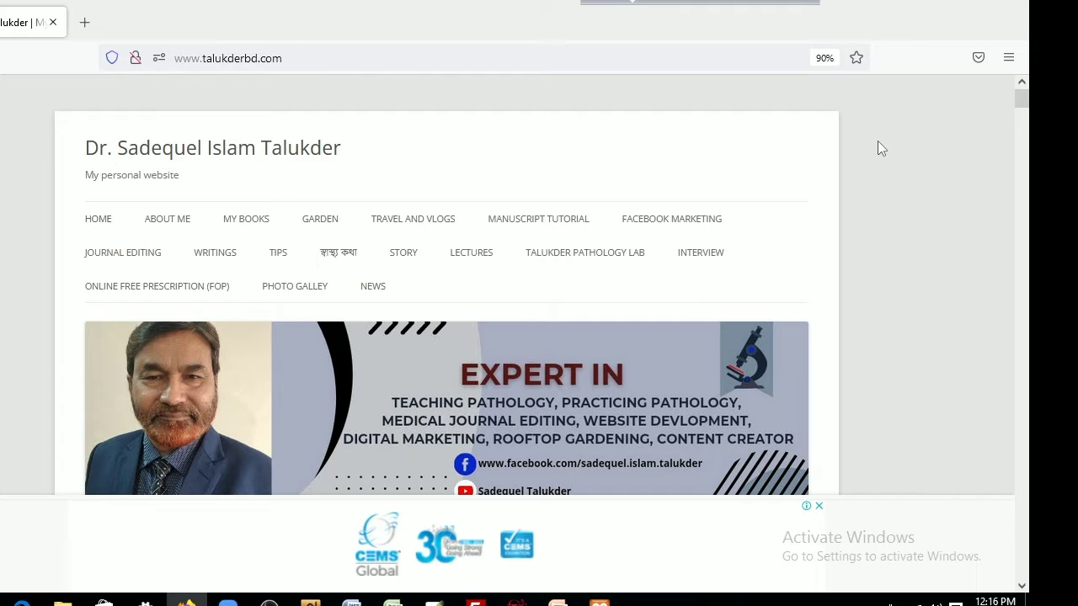
# Examine the website's homepage, from the header through the featured and following posts, for where the ads are placed.
pyautogui.scroll(-1, 881, 148)
pyautogui.scroll(1, 880, 148)
pyautogui.scroll(-1, 881, 148)
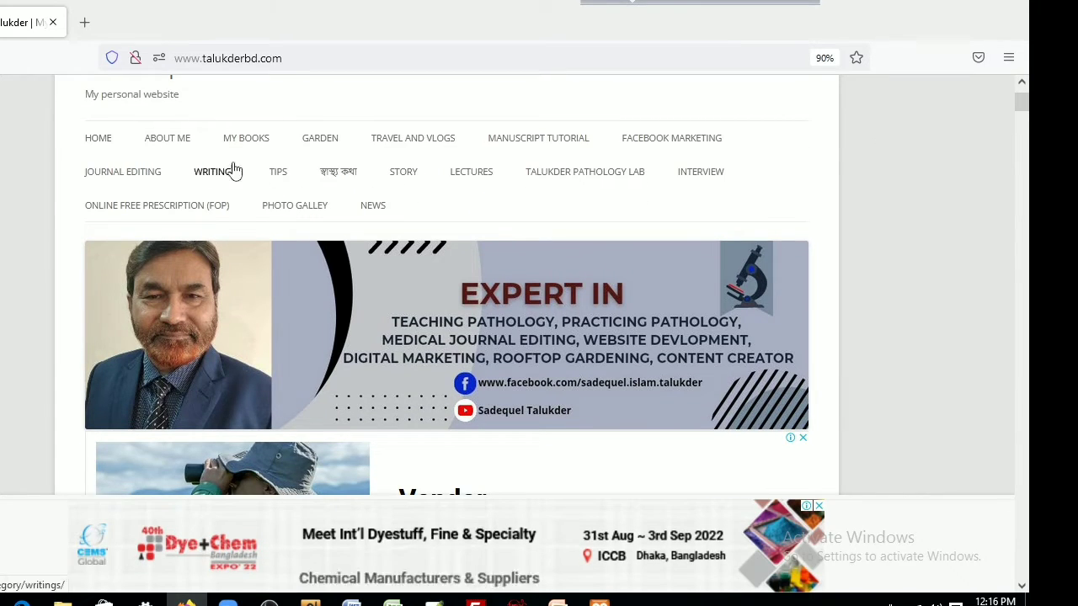
pyautogui.scroll(-1, 604, 320)
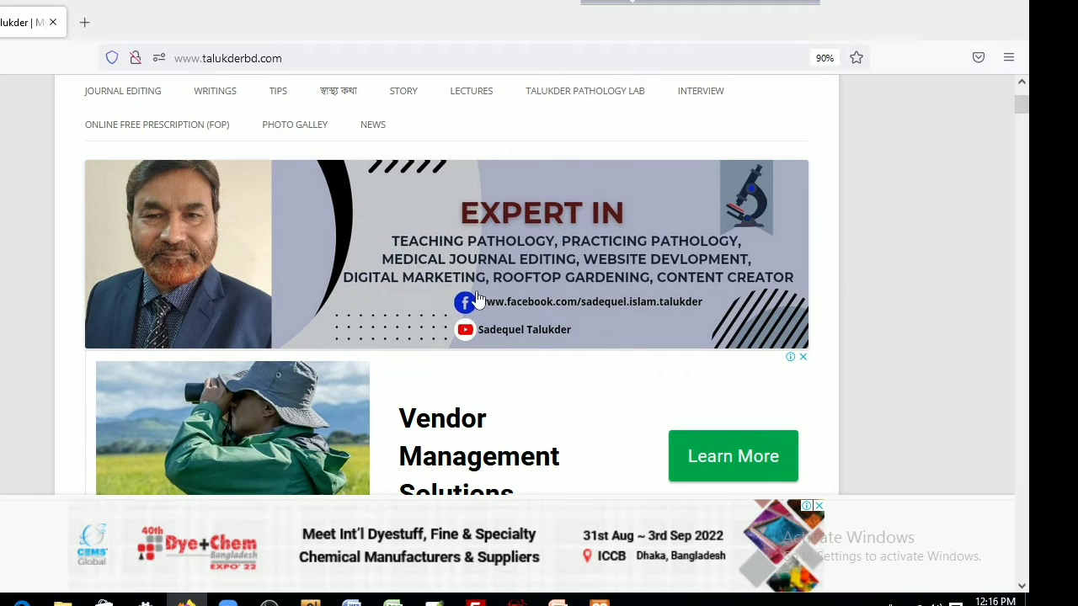
pyautogui.scroll(-1, 606, 346)
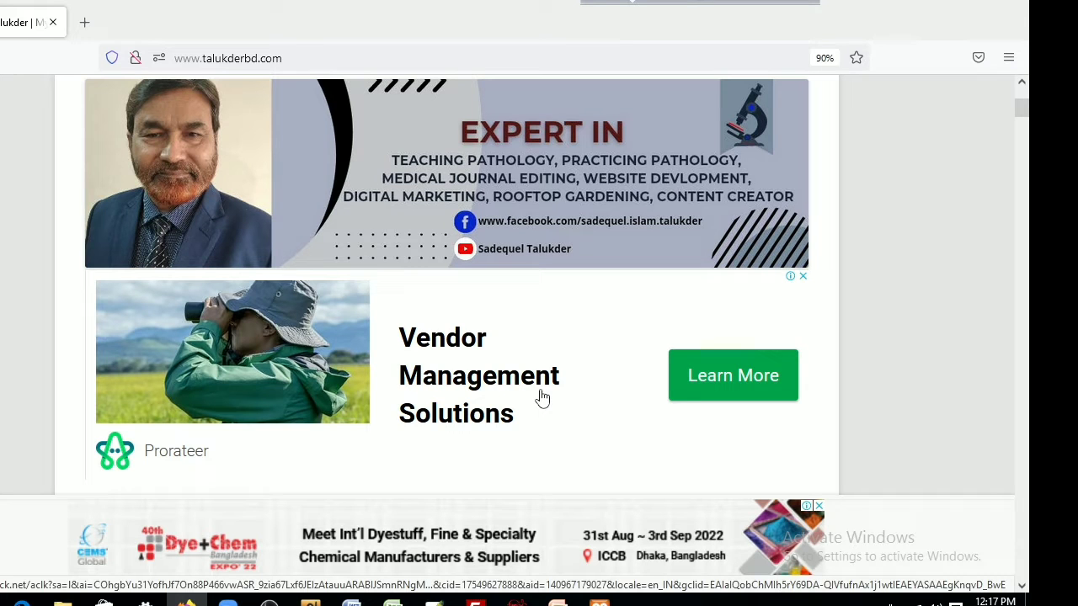
pyautogui.scroll(-3, 598, 401)
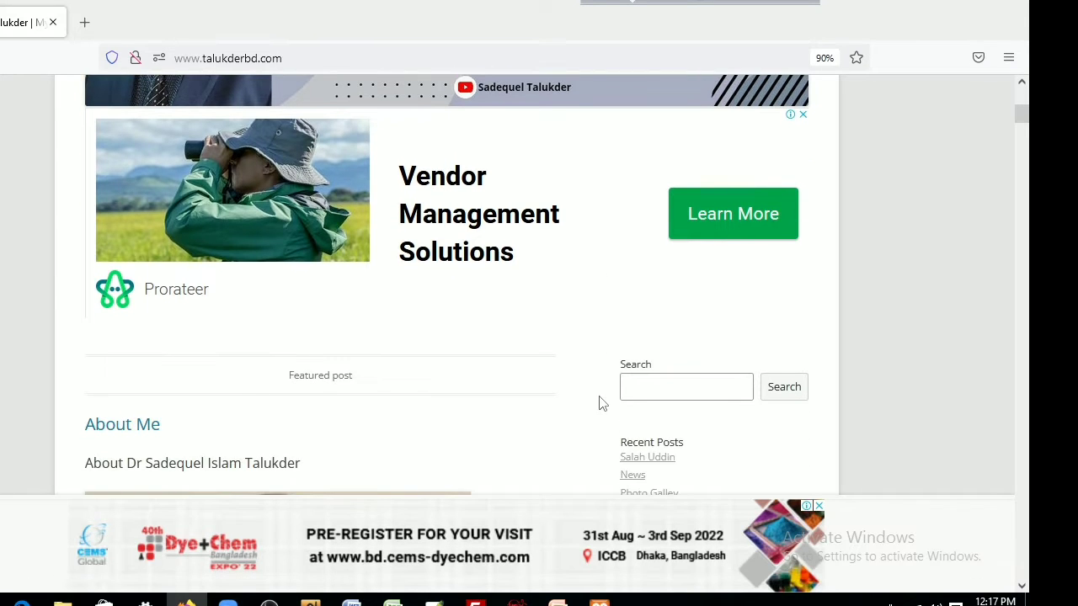
pyautogui.scroll(-3, 371, 328)
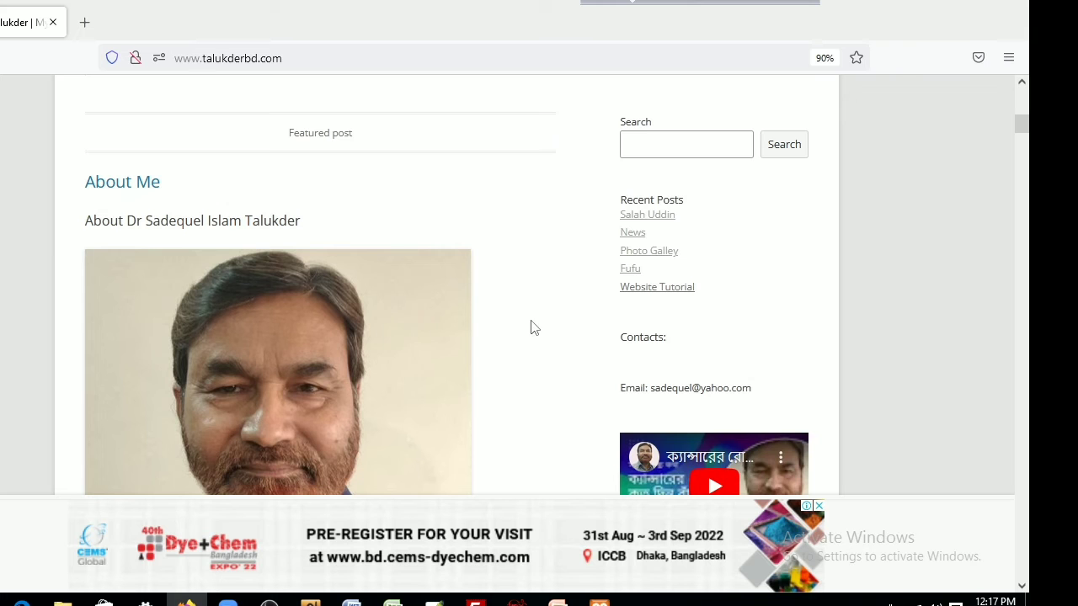
pyautogui.scroll(-5, 216, 252)
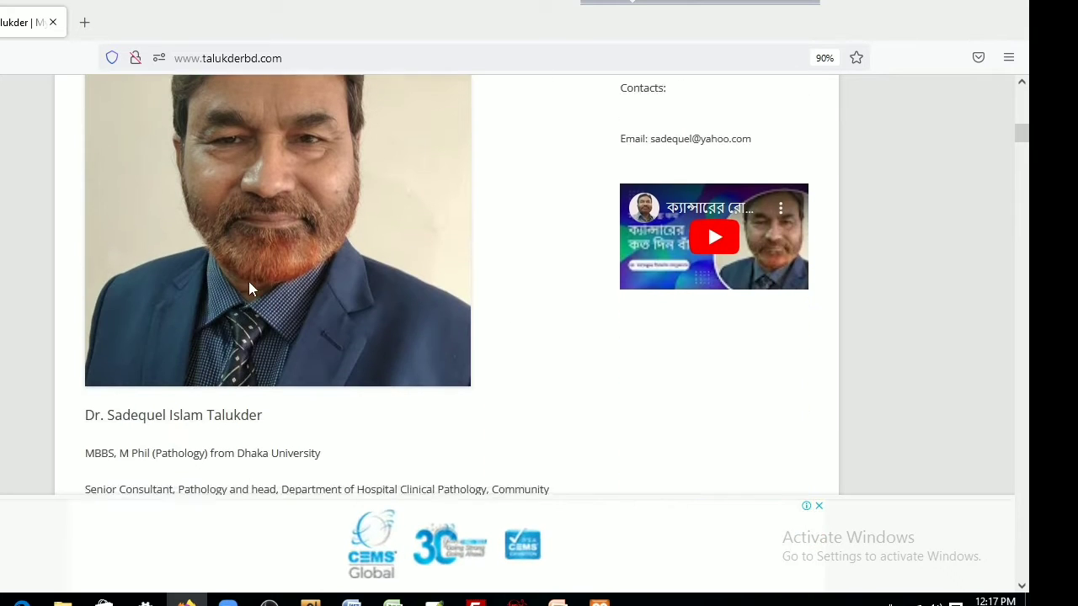
pyautogui.scroll(-5, 249, 296)
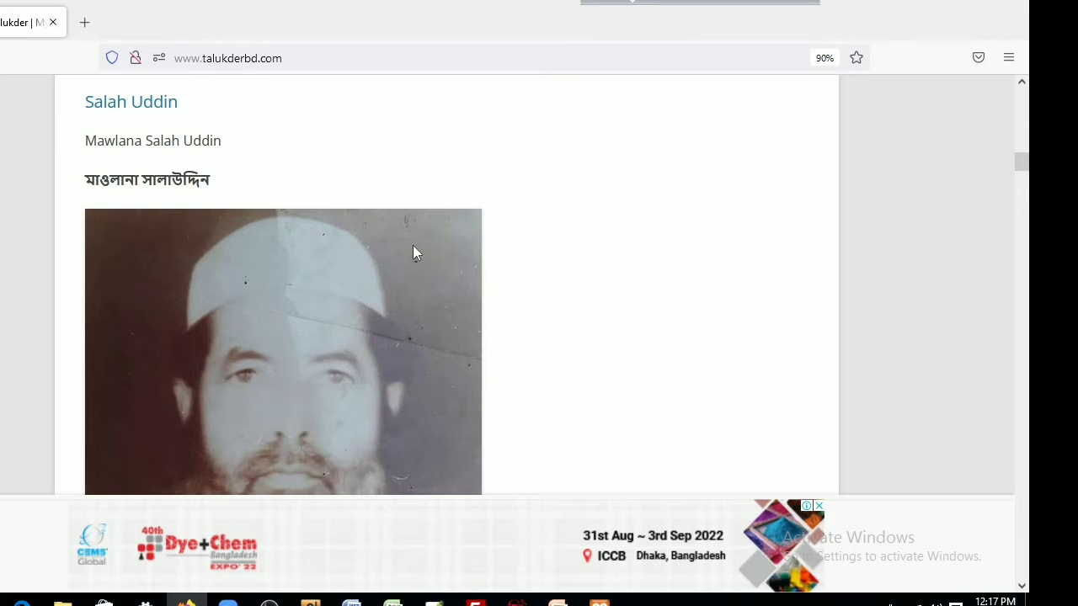
pyautogui.scroll(-2, 573, 286)
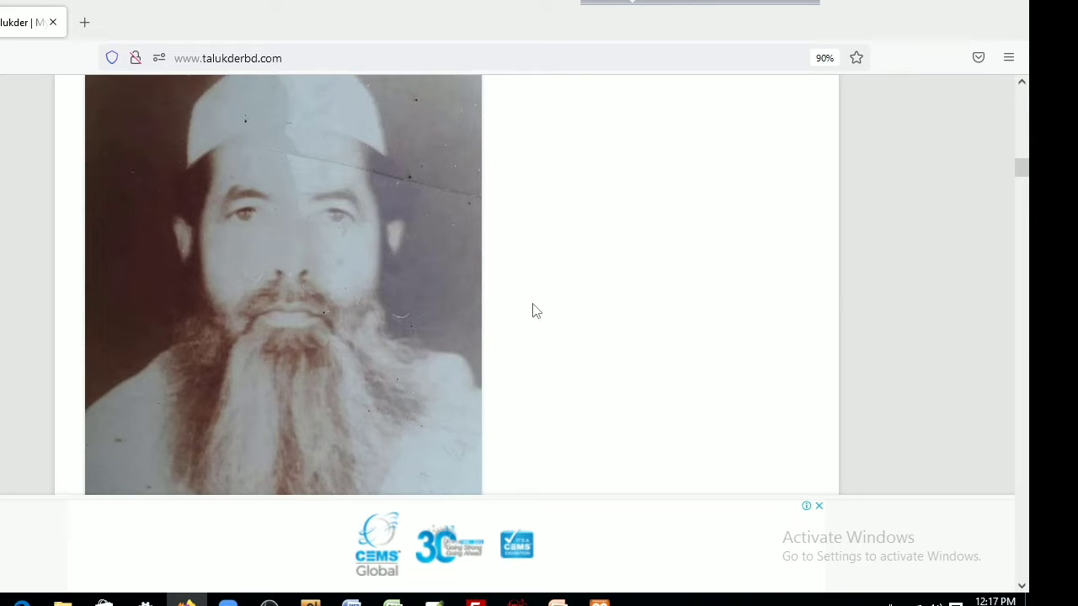
pyautogui.scroll(-3, 536, 308)
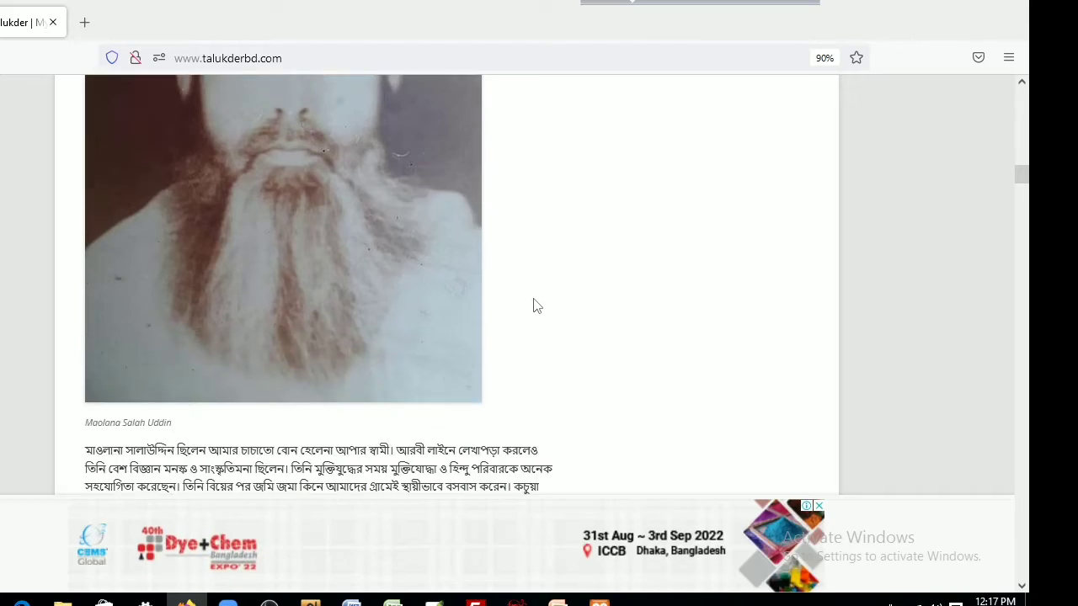
pyautogui.scroll(-3, 536, 308)
pyautogui.scroll(2, 518, 282)
pyautogui.scroll(-2, 505, 261)
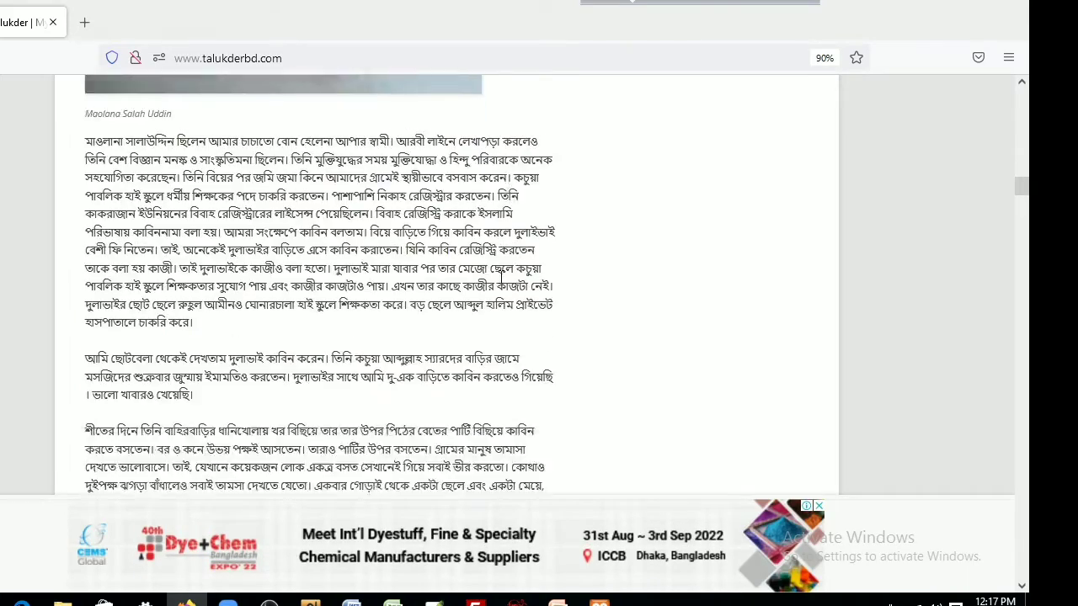
pyautogui.scroll(-10, 446, 269)
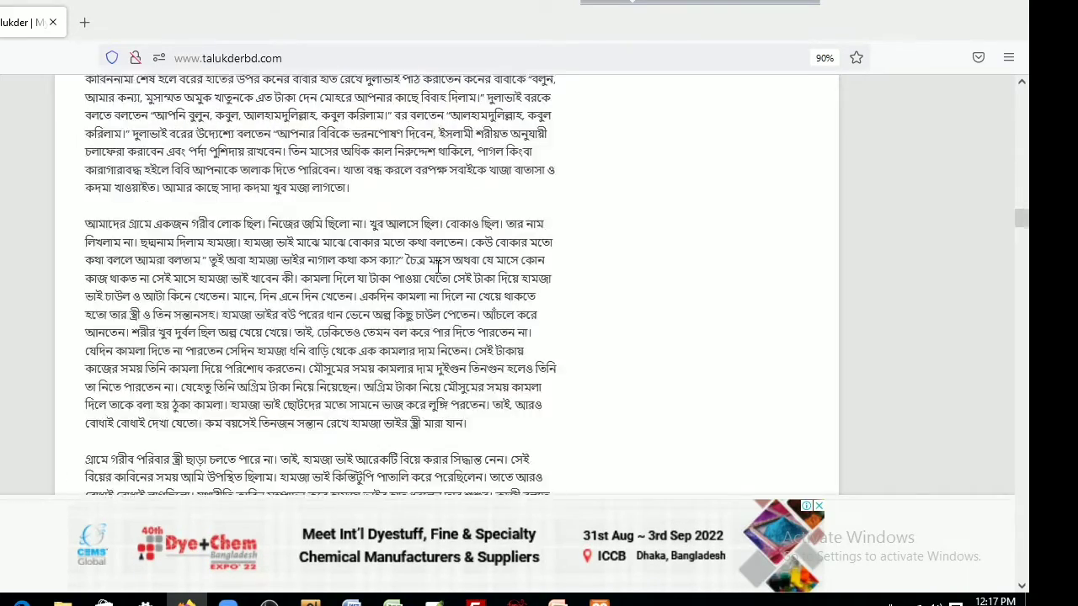
pyautogui.scroll(-2, 436, 275)
pyautogui.scroll(10, 436, 275)
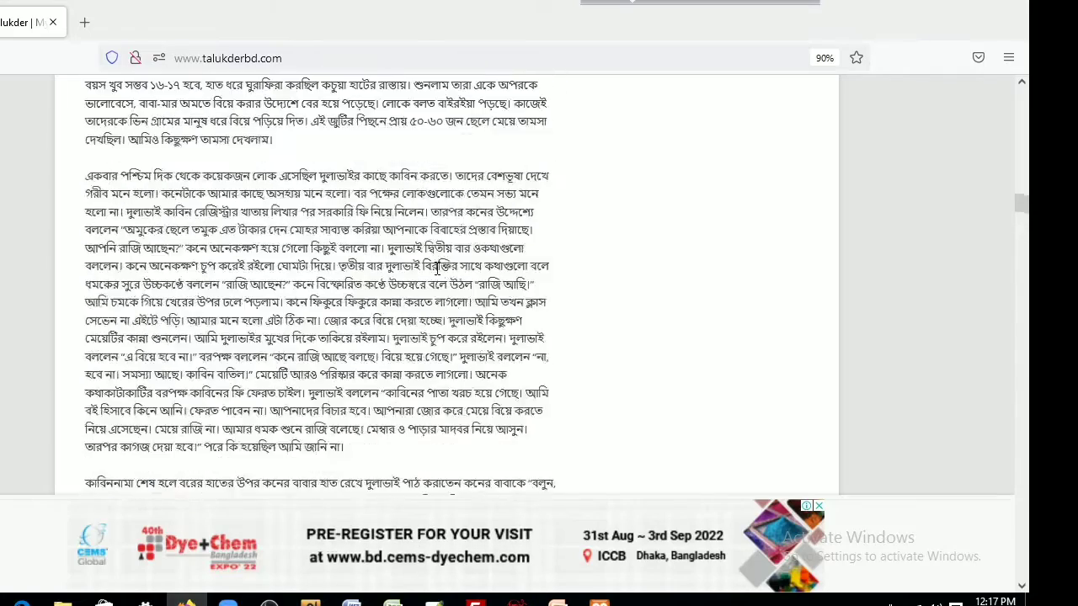
# Examine the homepage from the featured story through the News and Photo Galley posts for where ads are placed.
pyautogui.scroll(6, 436, 268)
pyautogui.scroll(-5, 433, 263)
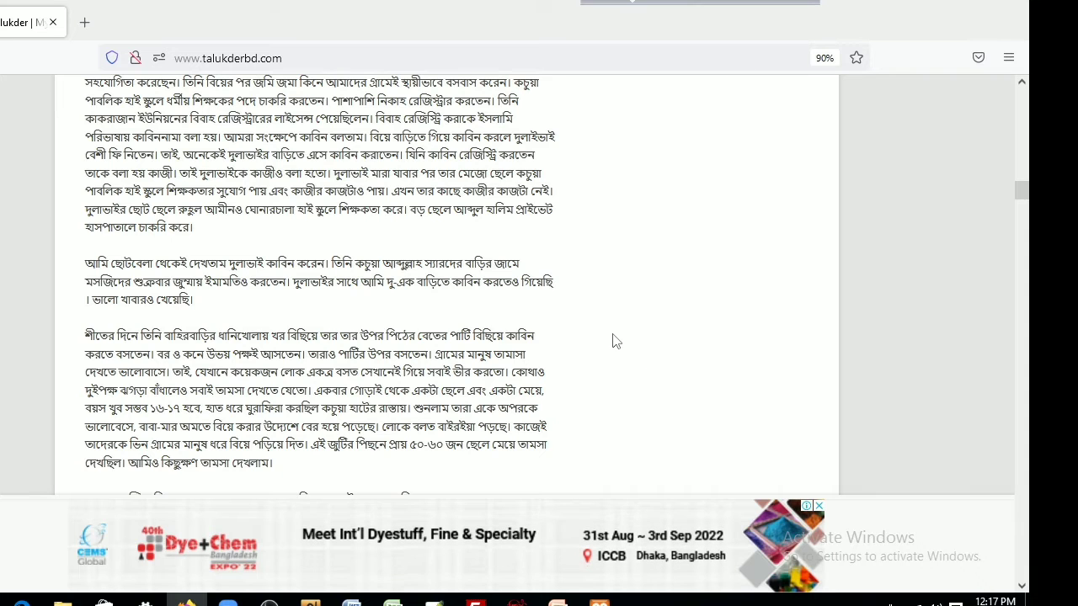
pyautogui.scroll(-2, 610, 342)
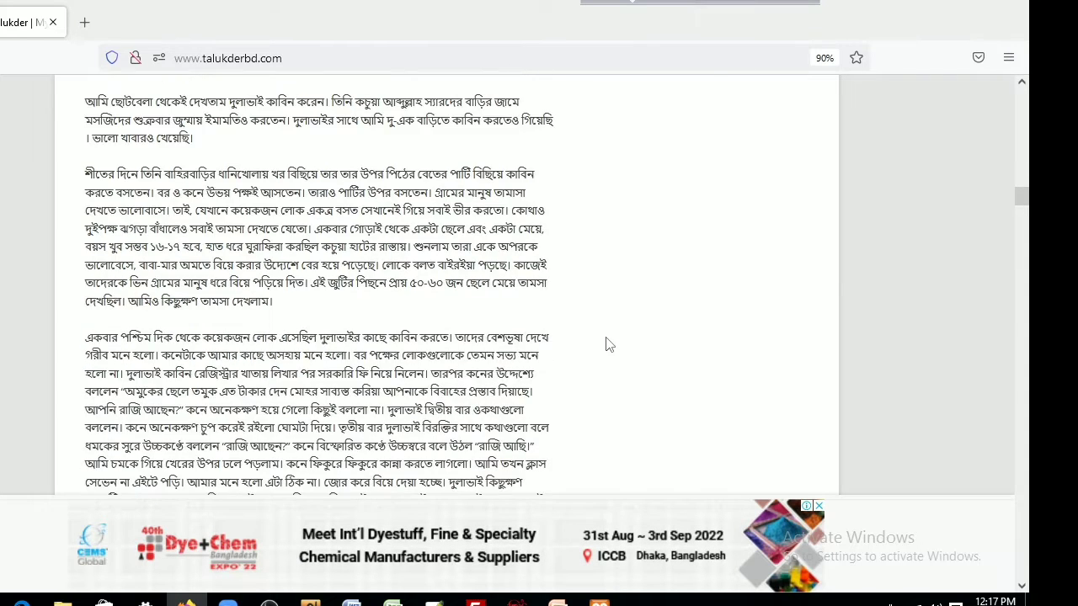
pyautogui.scroll(-10, 638, 266)
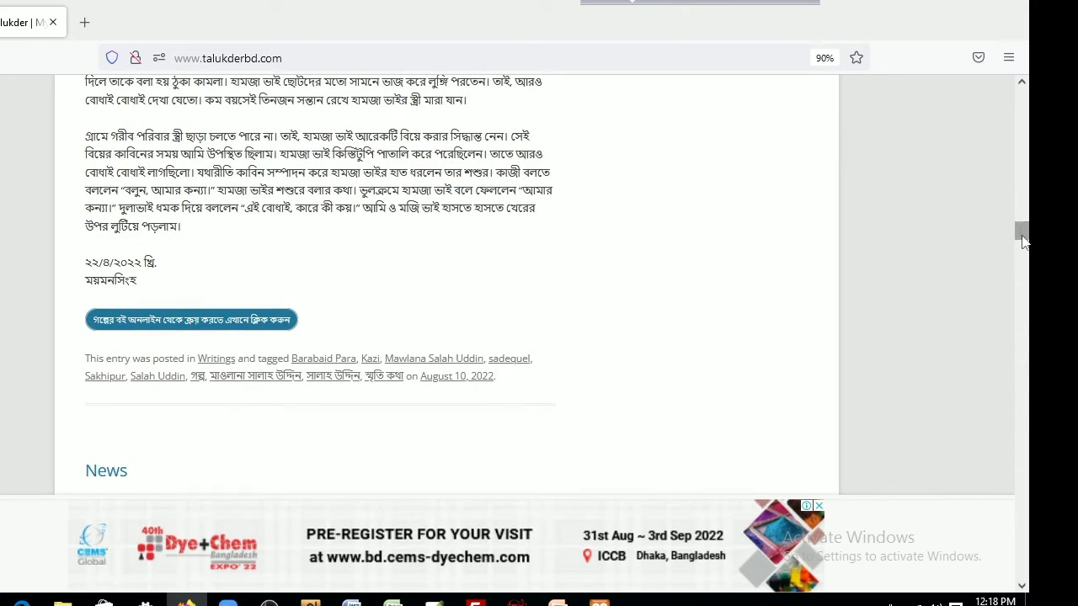
pyautogui.moveTo(1021, 230); pyautogui.dragTo(1020, 242)
pyautogui.scroll(-10, 760, 447)
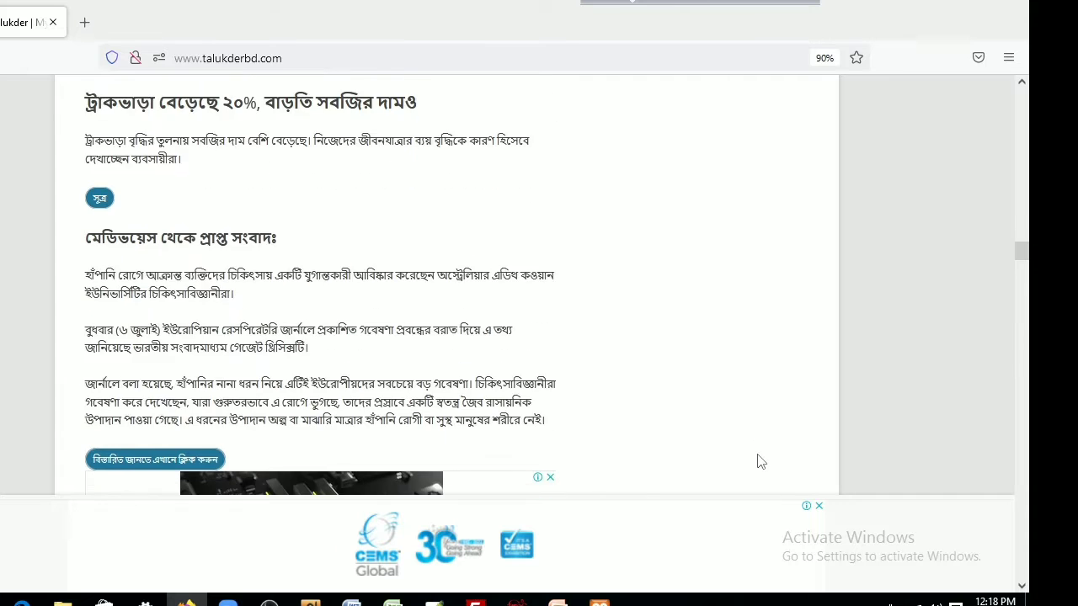
pyautogui.scroll(-3, 755, 460)
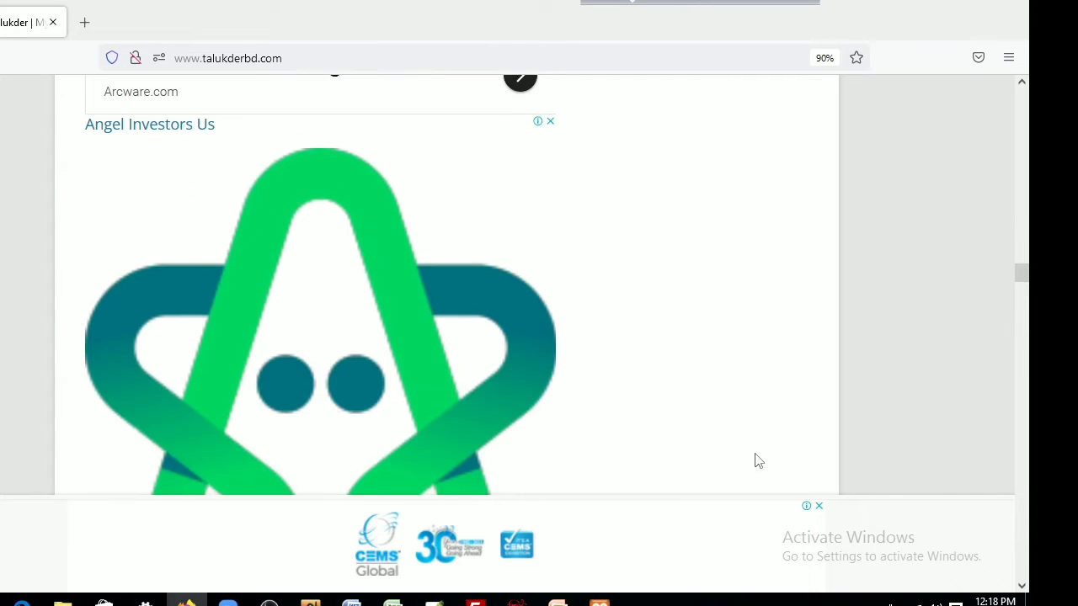
pyautogui.scroll(3, 736, 423)
pyautogui.scroll(-5, 640, 368)
pyautogui.scroll(-2, 640, 390)
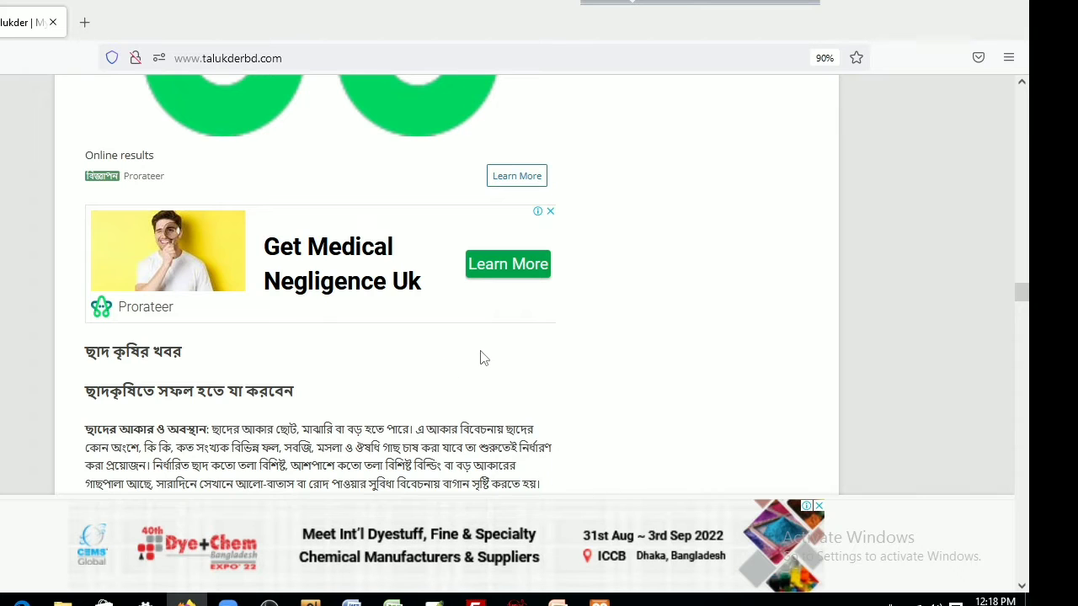
pyautogui.scroll(-2, 493, 387)
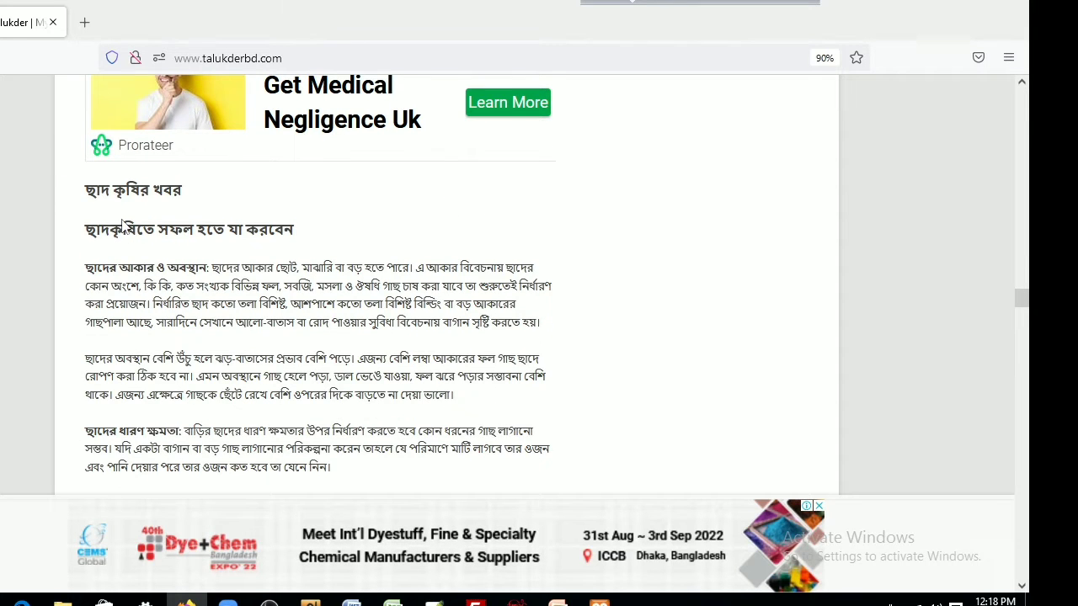
pyautogui.scroll(-1, 402, 318)
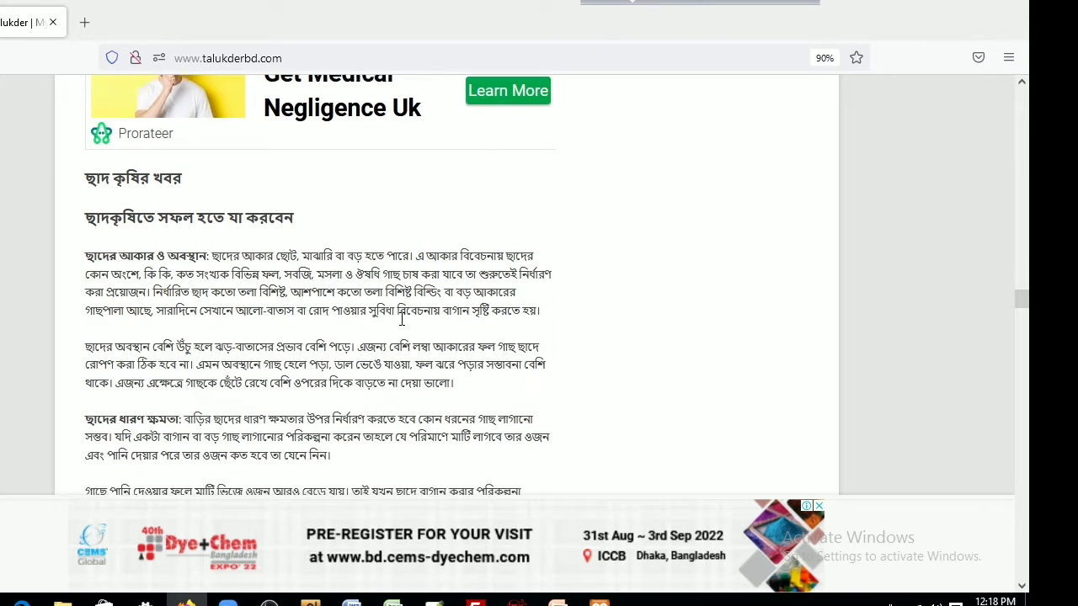
pyautogui.scroll(-3, 401, 320)
pyautogui.scroll(-4, 399, 321)
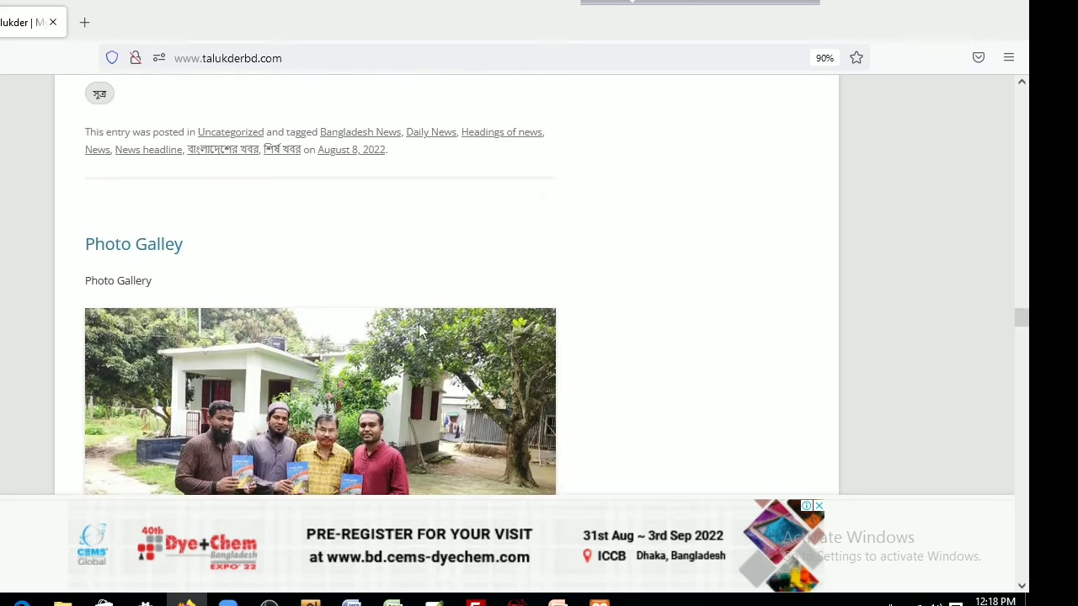
pyautogui.scroll(-9, 573, 462)
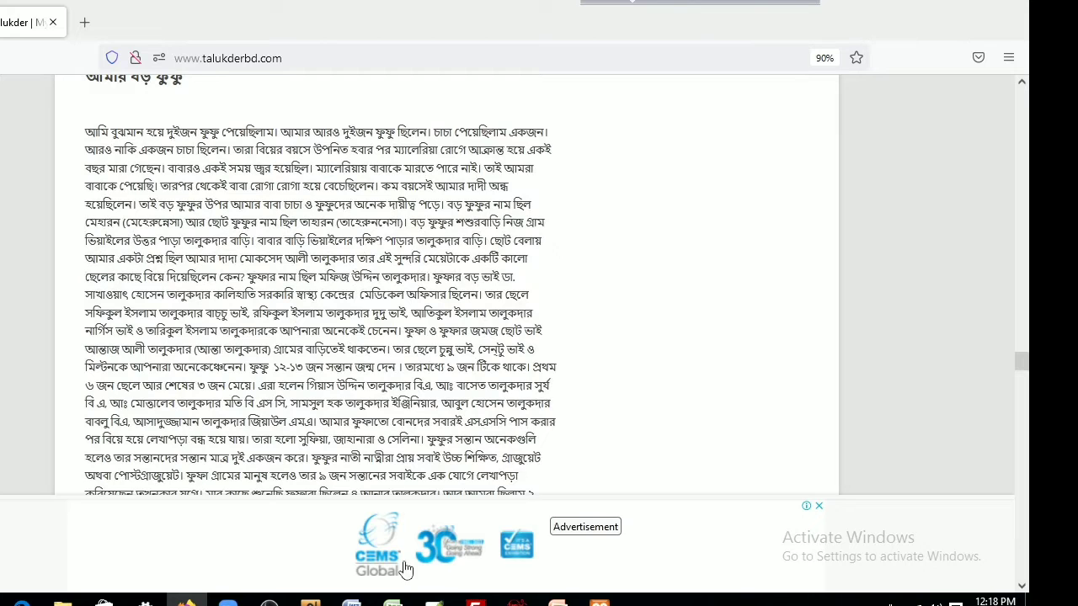
# Review the ad placements again from the Photo Galley post back up to the About section and sidebar.
pyautogui.scroll(3, 686, 375)
pyautogui.scroll(10, 686, 374)
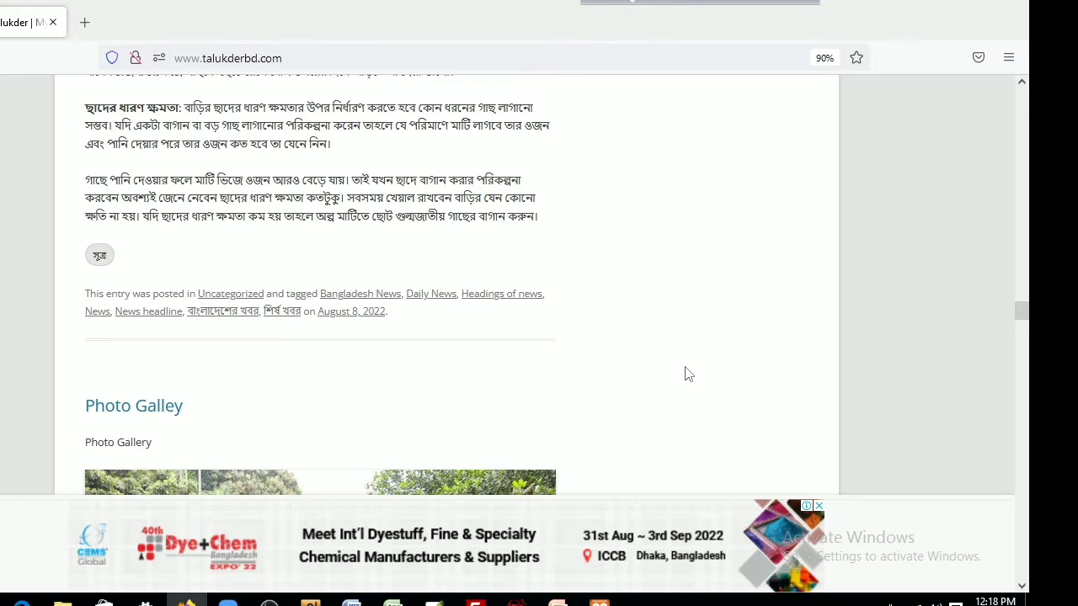
pyautogui.scroll(15, 686, 375)
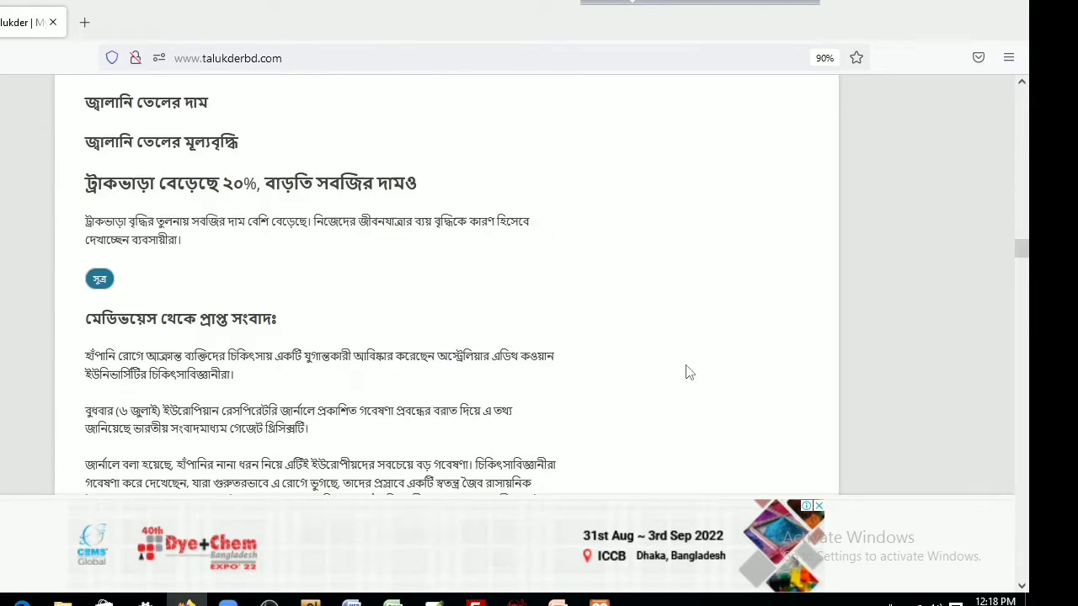
pyautogui.scroll(10, 686, 373)
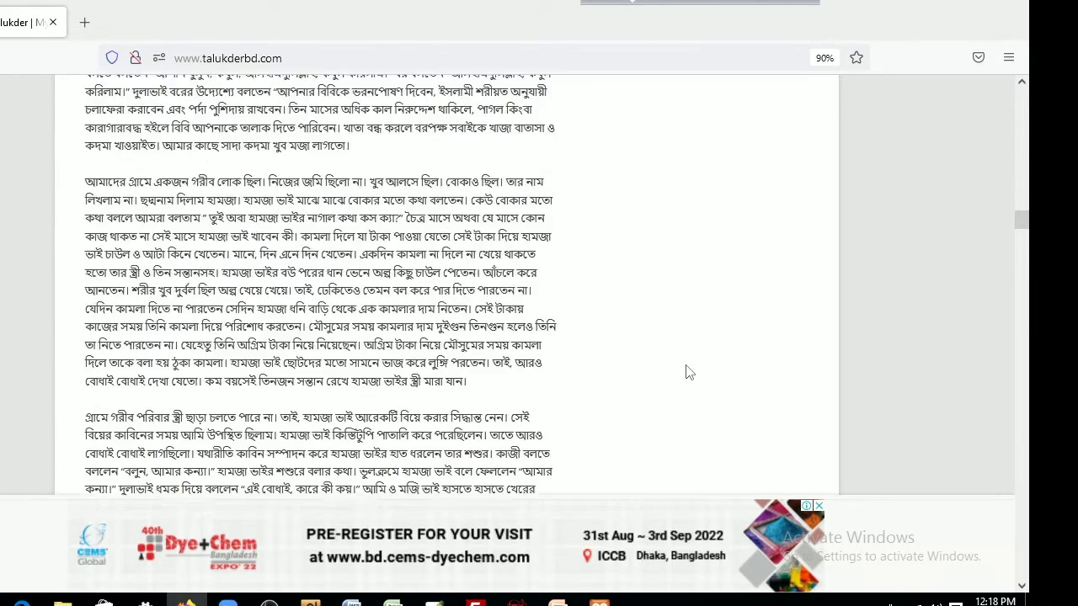
pyautogui.scroll(5, 686, 373)
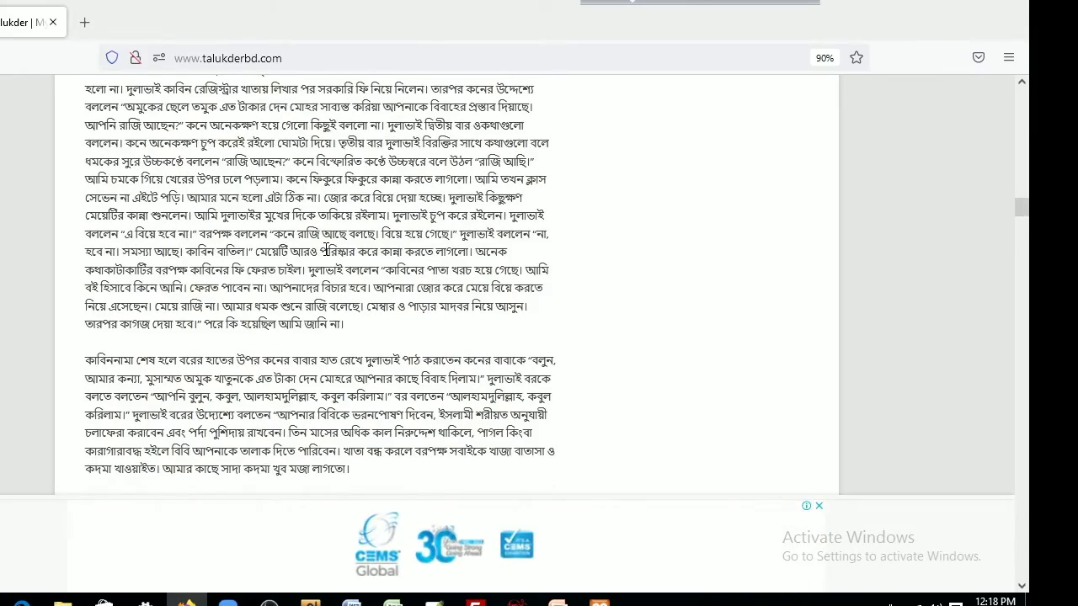
pyautogui.scroll(6, 326, 250)
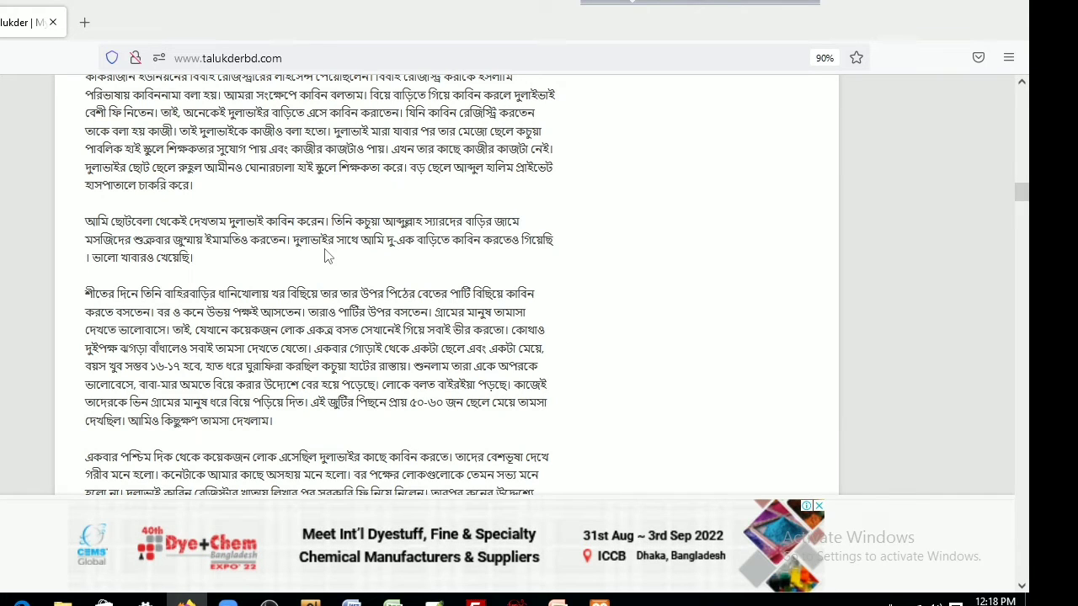
pyautogui.scroll(6, 467, 274)
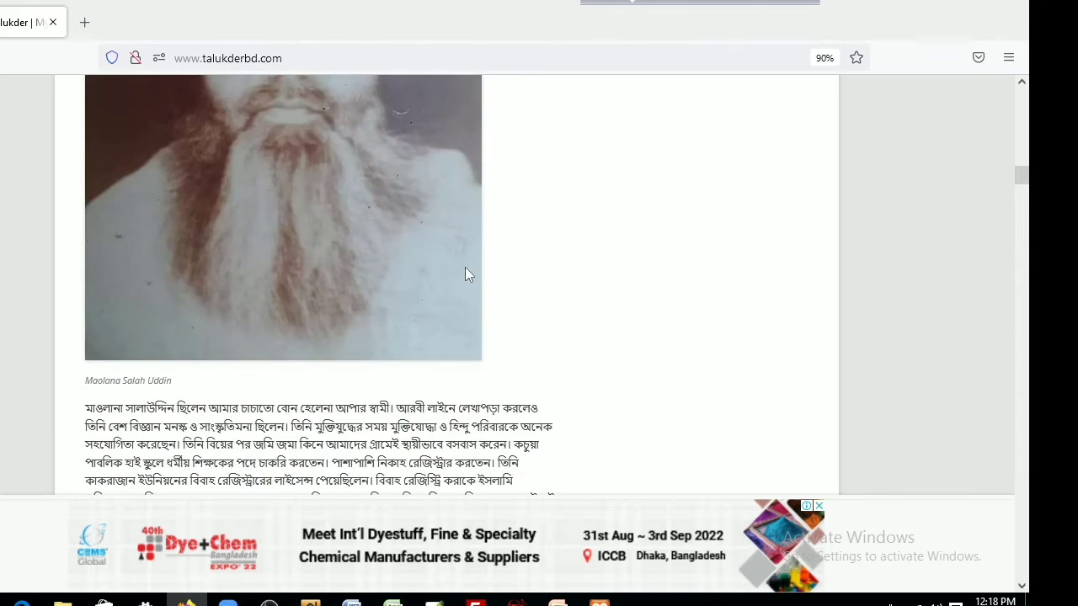
pyautogui.scroll(15, 466, 269)
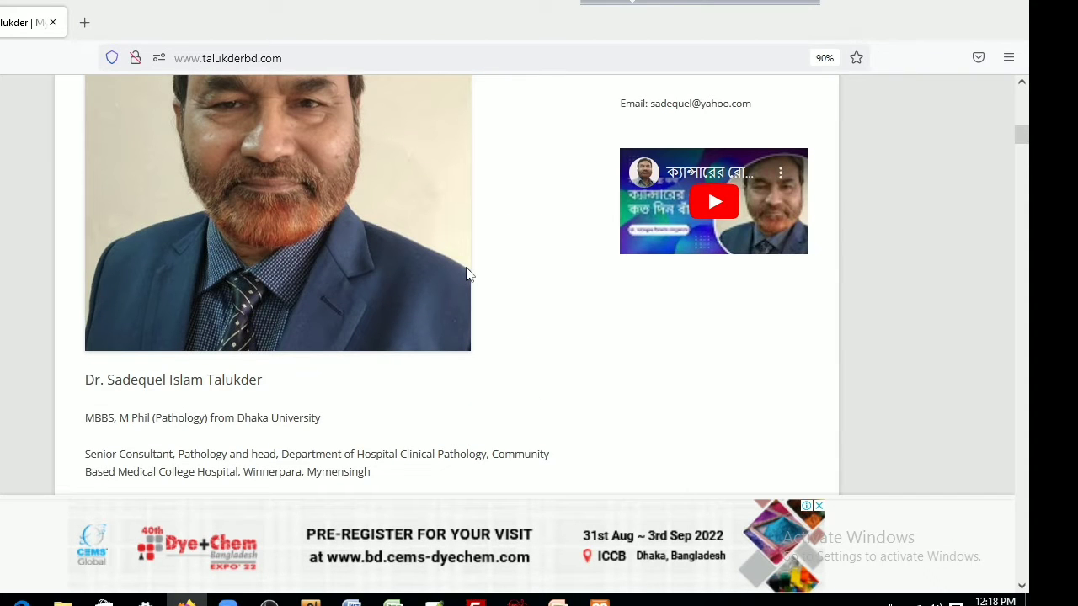
pyautogui.scroll(2, 467, 274)
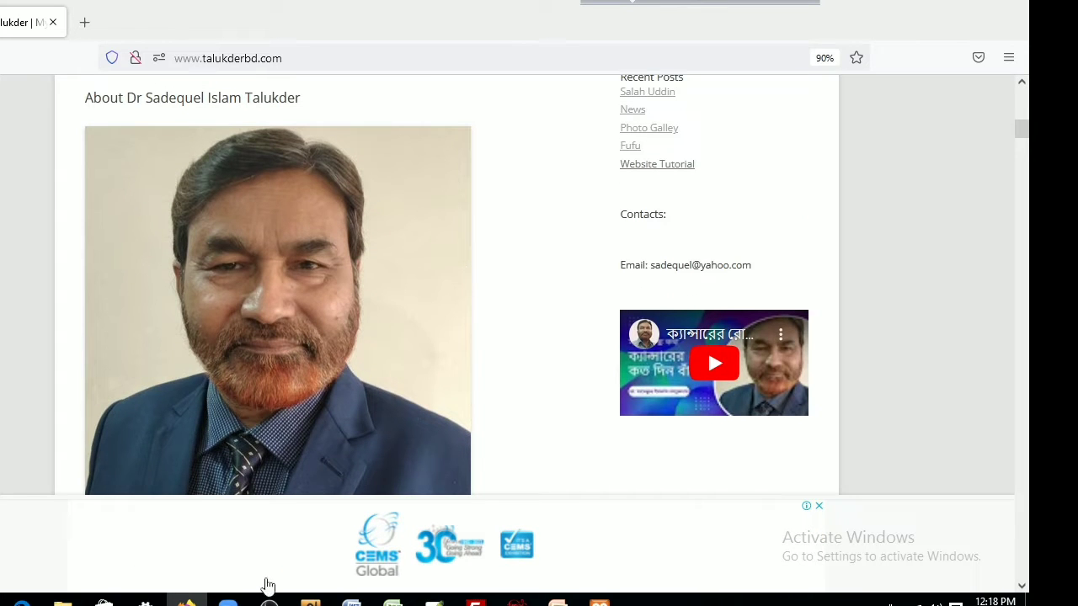
pyautogui.moveTo(270, 603)
pyautogui.click(269, 539)
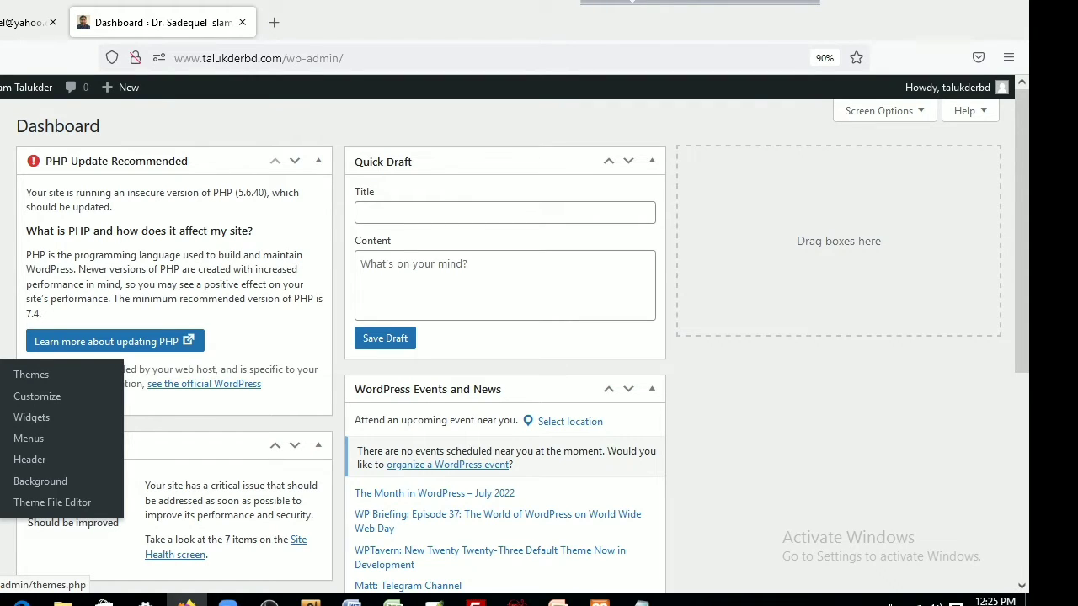
# Open the Twenty Twelve theme's Theme Header file (header.php) in the theme file editor and show its head section.
pyautogui.click(35, 510)
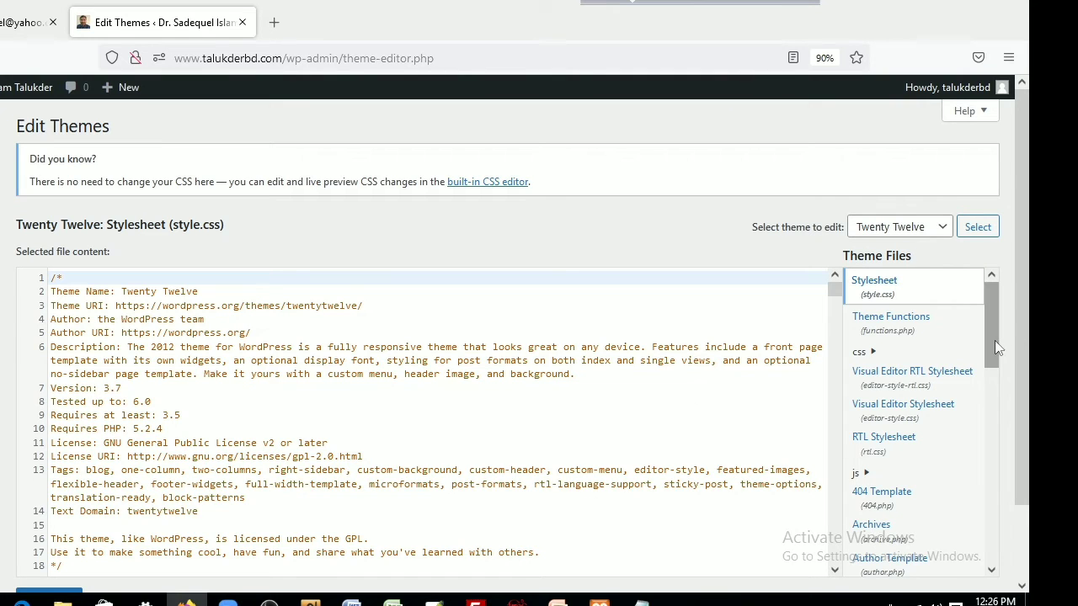
pyautogui.moveTo(990, 341)
pyautogui.mouseDown()
pyautogui.moveTo(991, 362)
pyautogui.moveTo(990, 329)
pyautogui.mouseUp()
pyautogui.moveTo(992, 334); pyautogui.dragTo(986, 469)
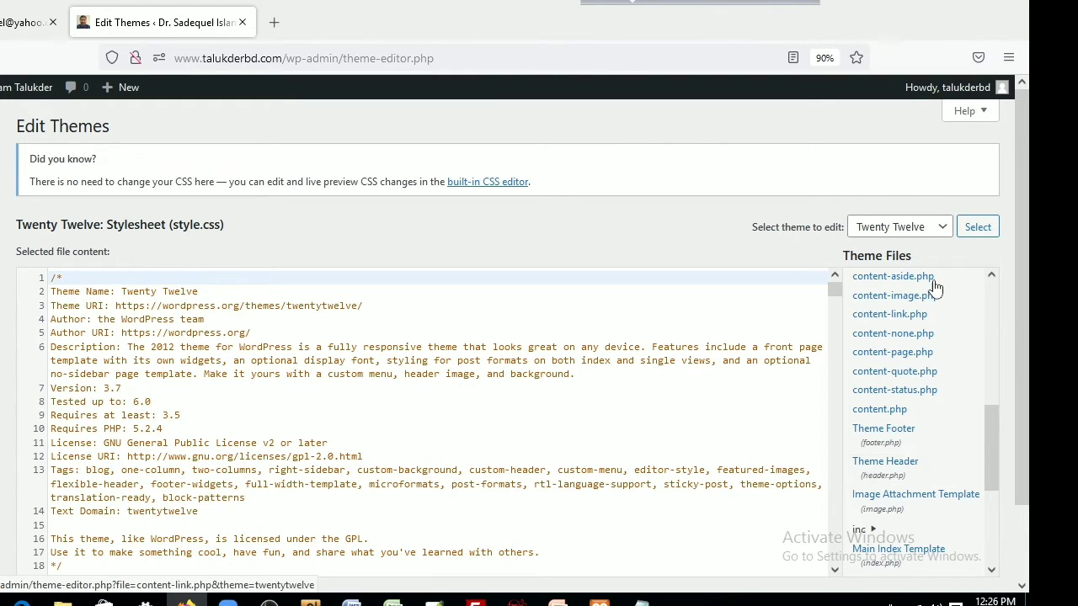
pyautogui.click(970, 3)
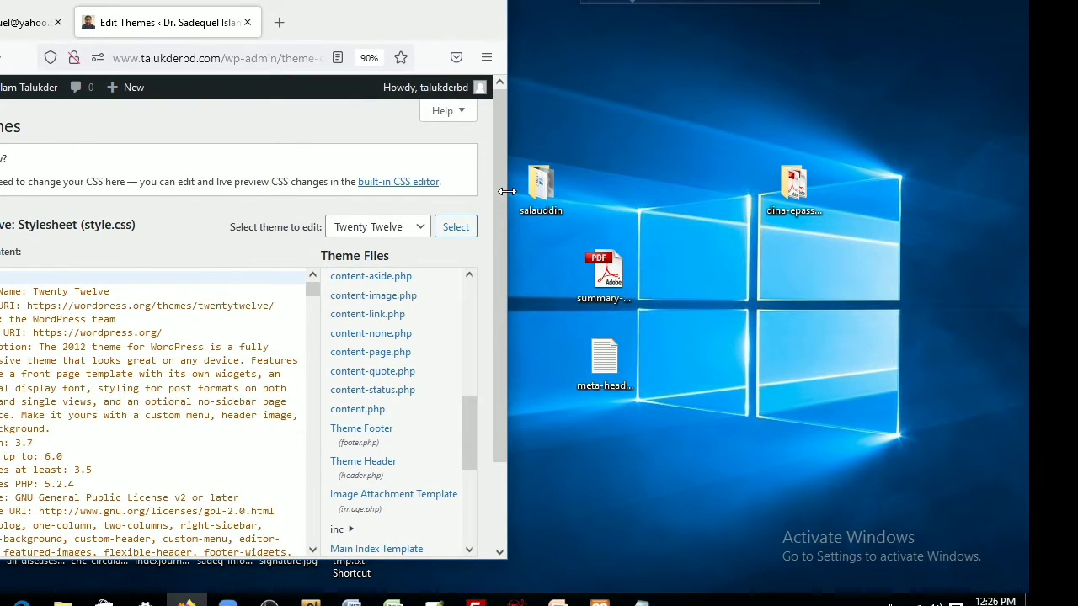
pyautogui.moveTo(505, 191); pyautogui.dragTo(868, 204)
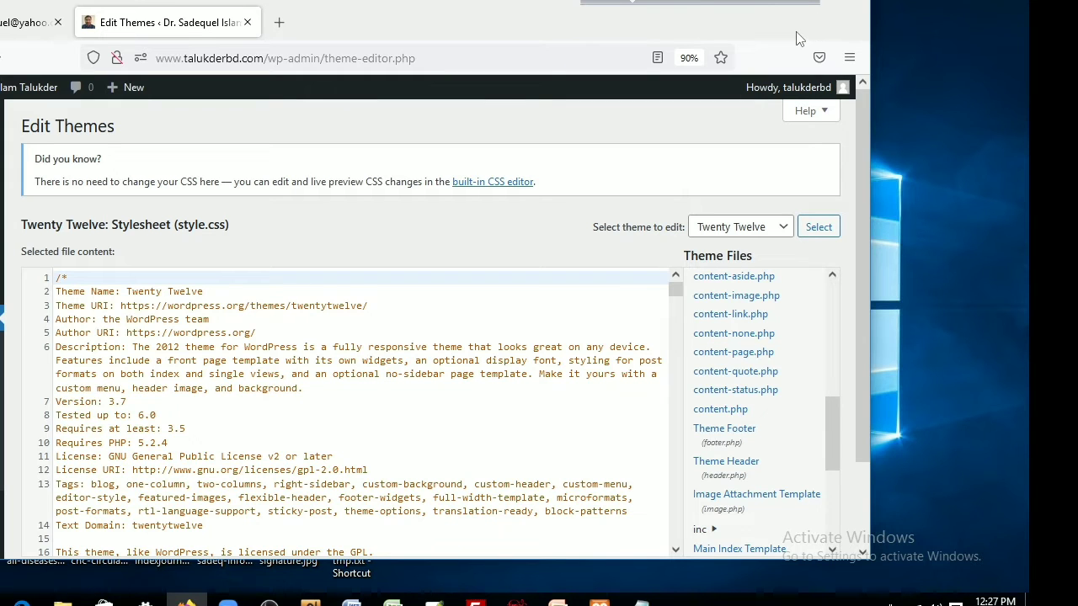
pyautogui.moveTo(873, 182); pyautogui.dragTo(1029, 214)
pyautogui.click(879, 468)
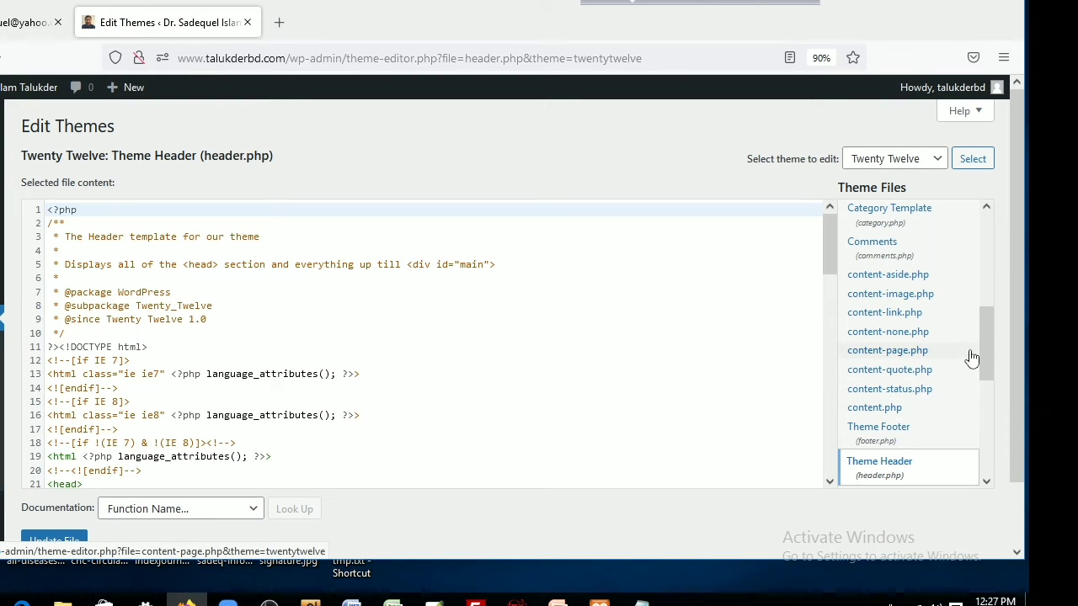
pyautogui.scroll(-5, 744, 348)
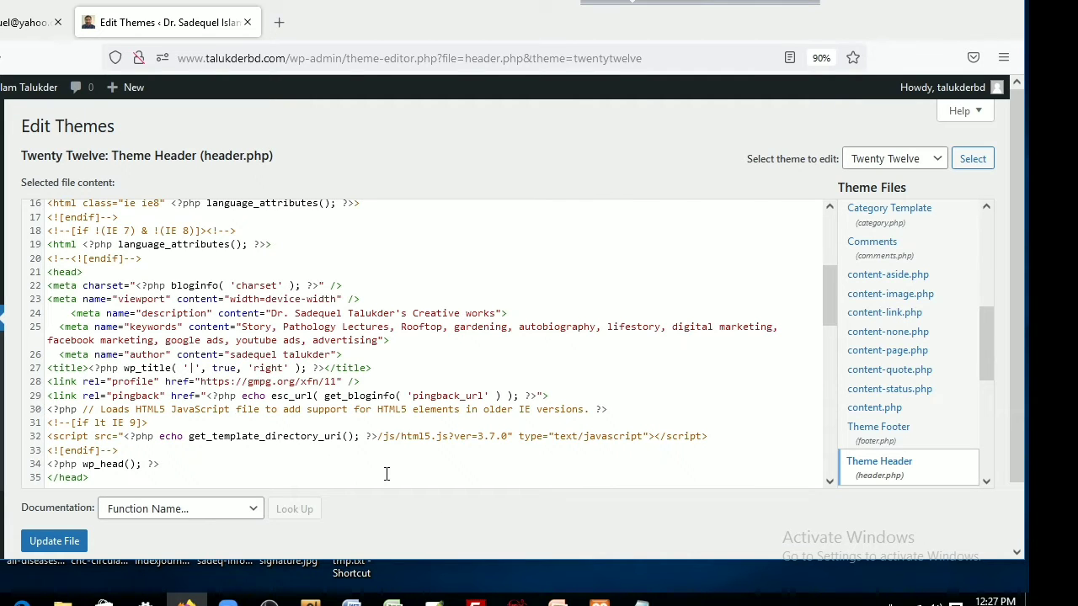
# Select the mobileads code in the Notepad file of saved ad codes and return to the theme editor in the browser.
pyautogui.click(642, 603)
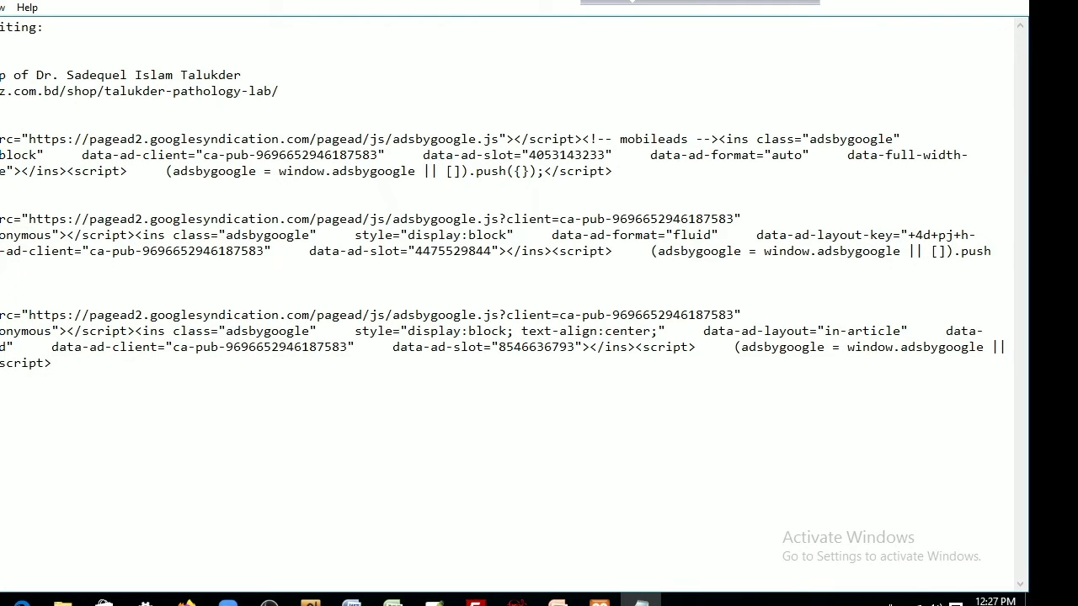
pyautogui.moveTo(1, 140); pyautogui.dragTo(617, 174)
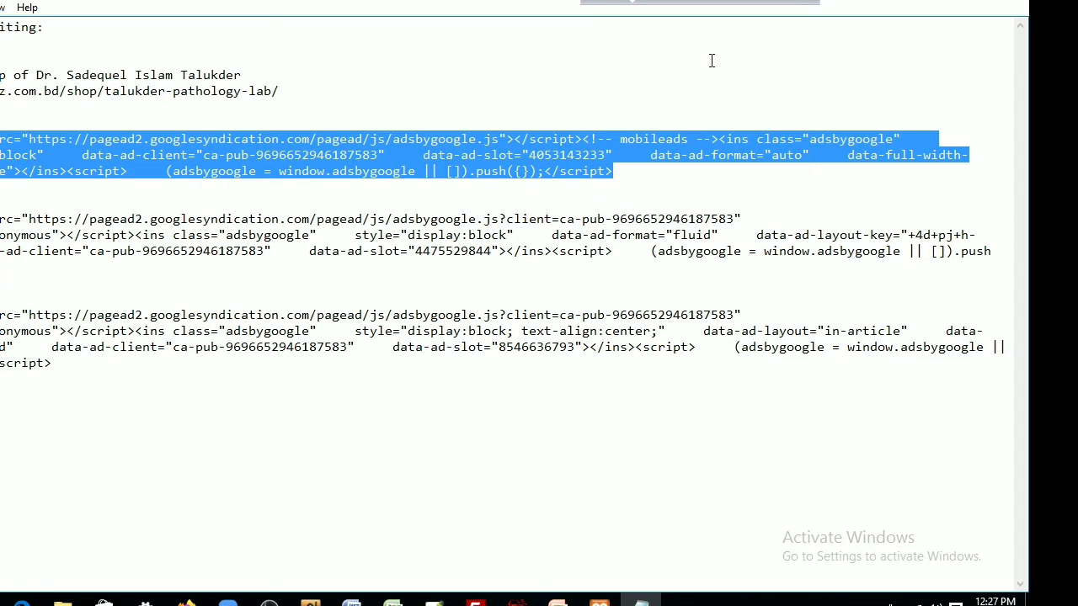
pyautogui.click(924, 2)
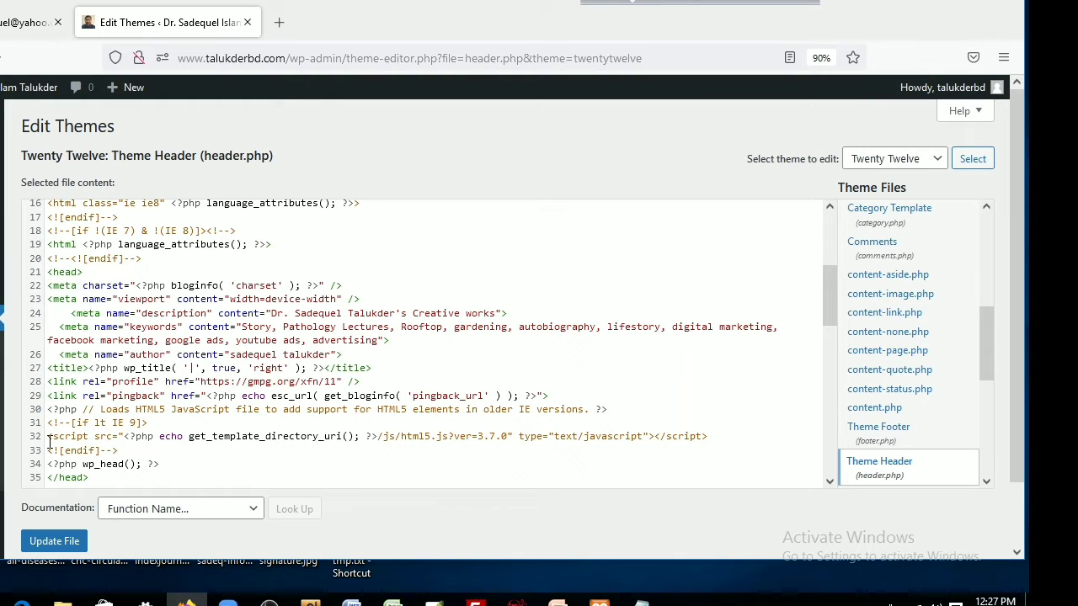
# Find the mobileads code in header.php and place the cursor after its final script tag, just before the closing header tag.
pyautogui.click(48, 437)
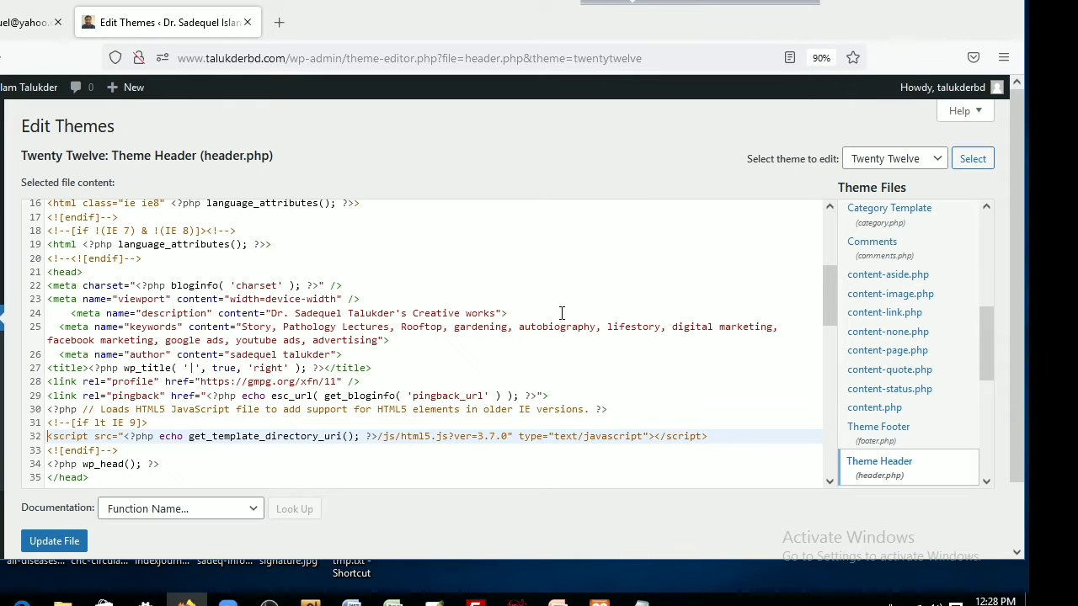
pyautogui.scroll(5, 562, 312)
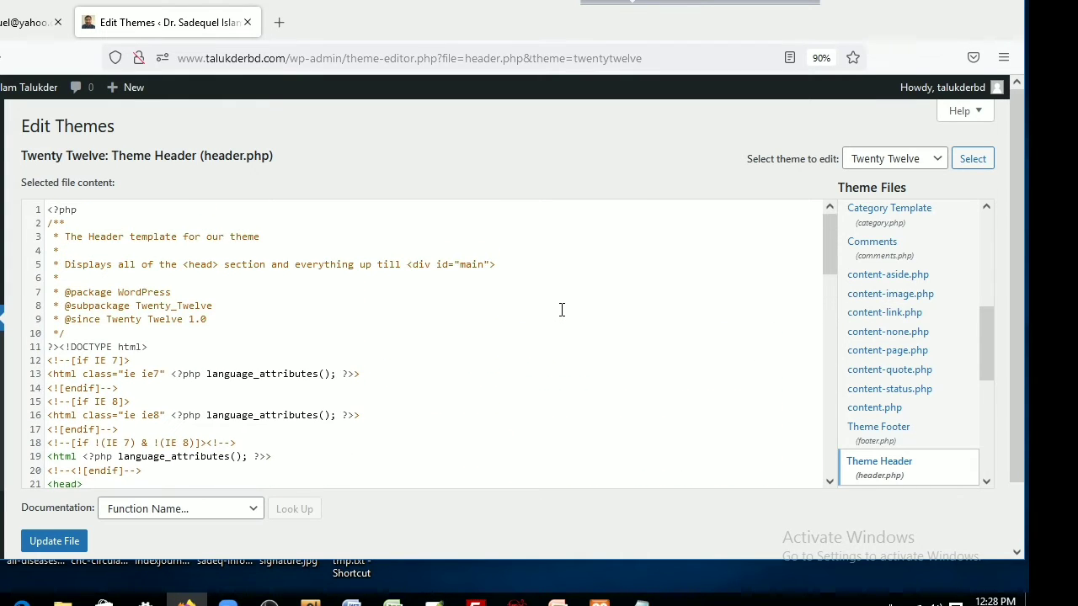
pyautogui.scroll(-8, 464, 313)
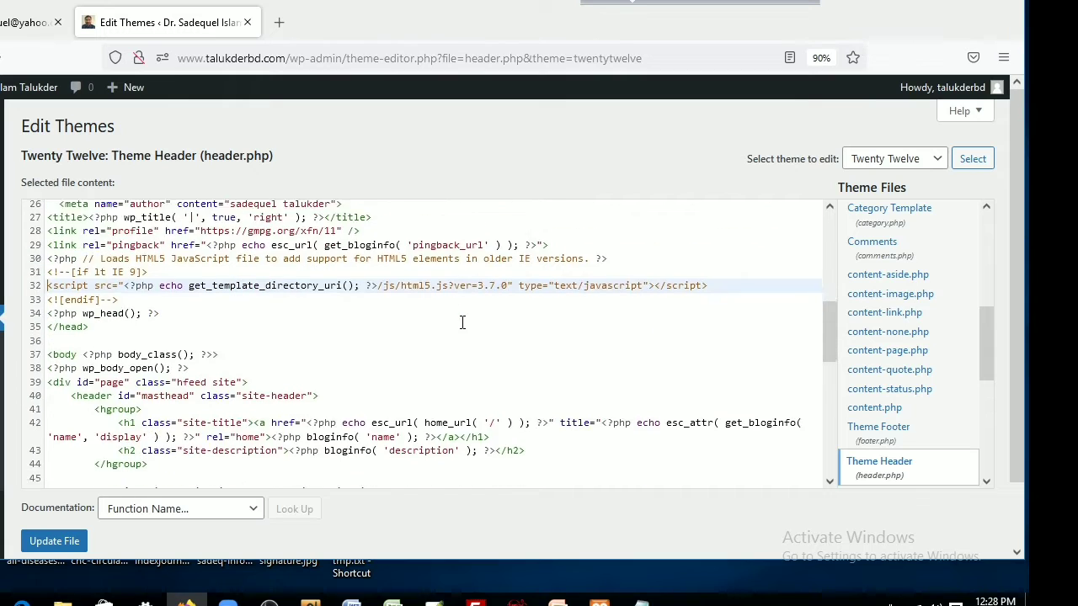
pyautogui.scroll(-9, 461, 322)
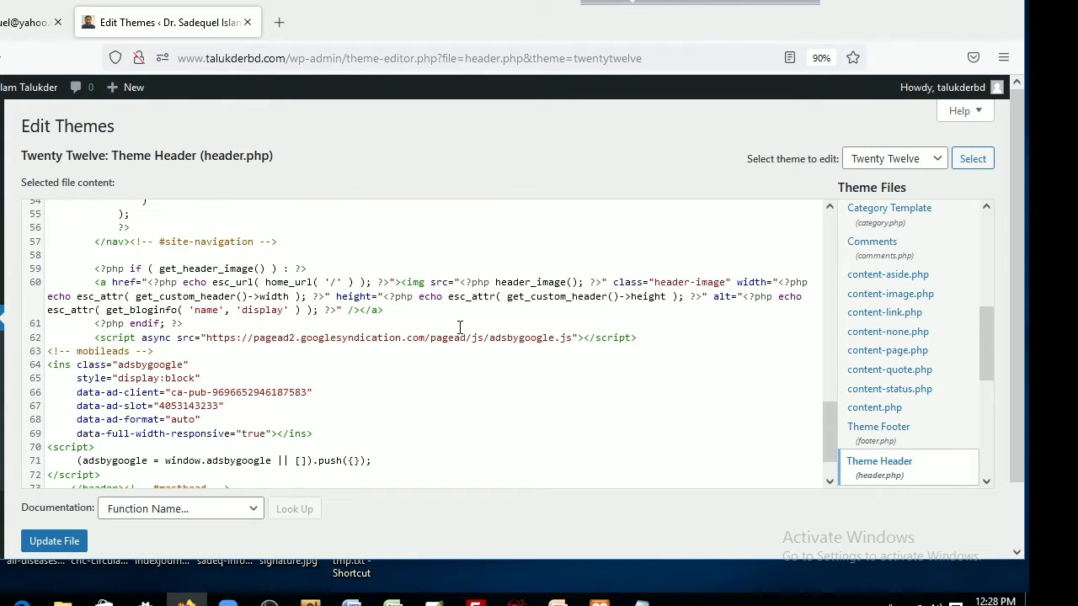
pyautogui.scroll(-2, 460, 327)
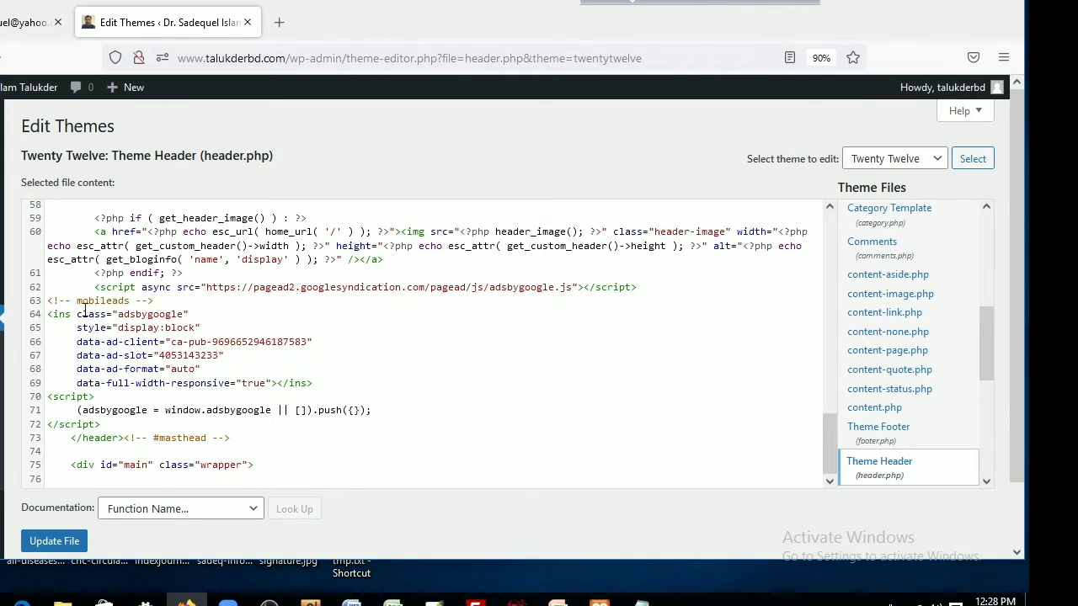
pyautogui.click(114, 425)
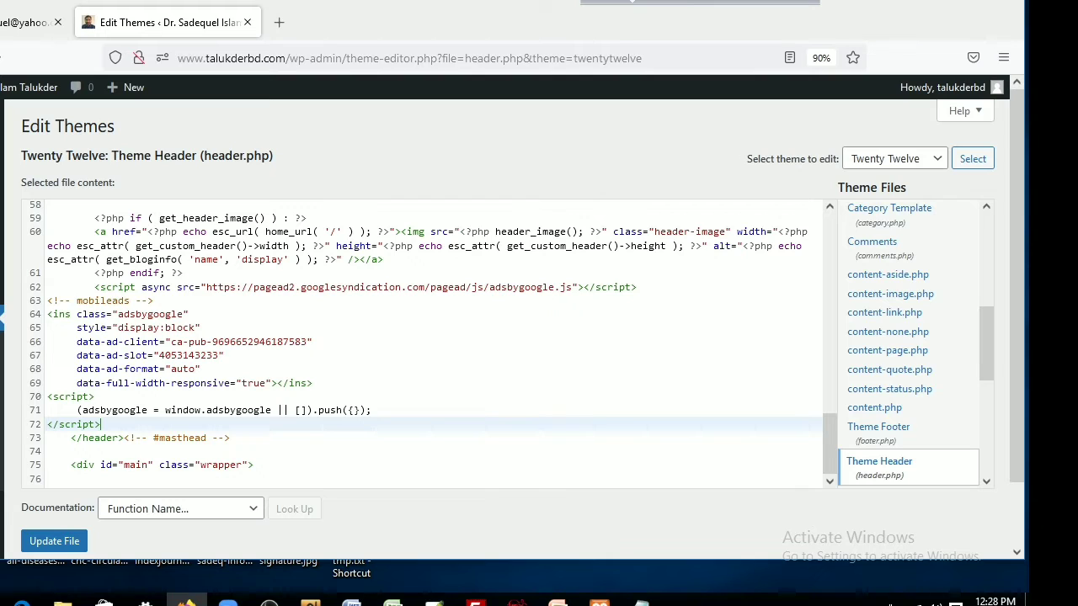
# Go to the list of all posts and open the newest post, in the Writings category, for editing.
pyautogui.moveTo(1, 182)
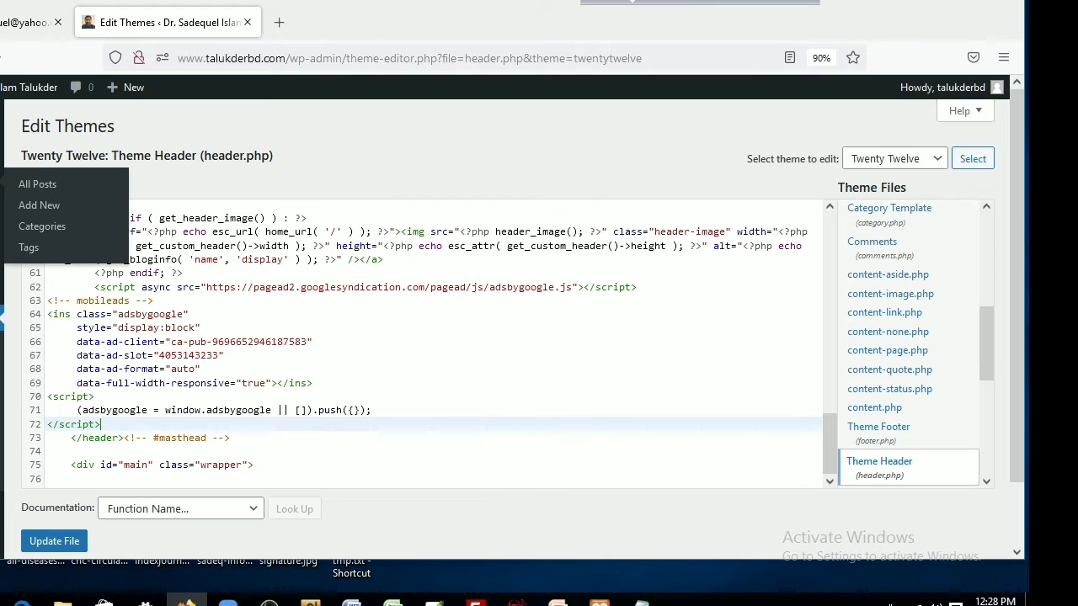
pyautogui.click(43, 192)
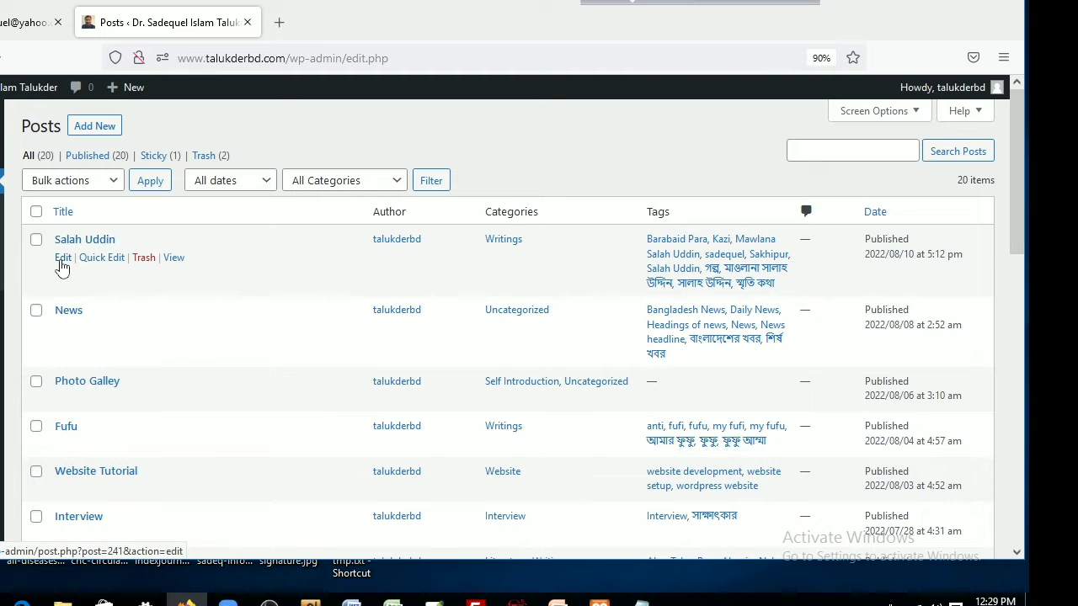
pyautogui.click(62, 258)
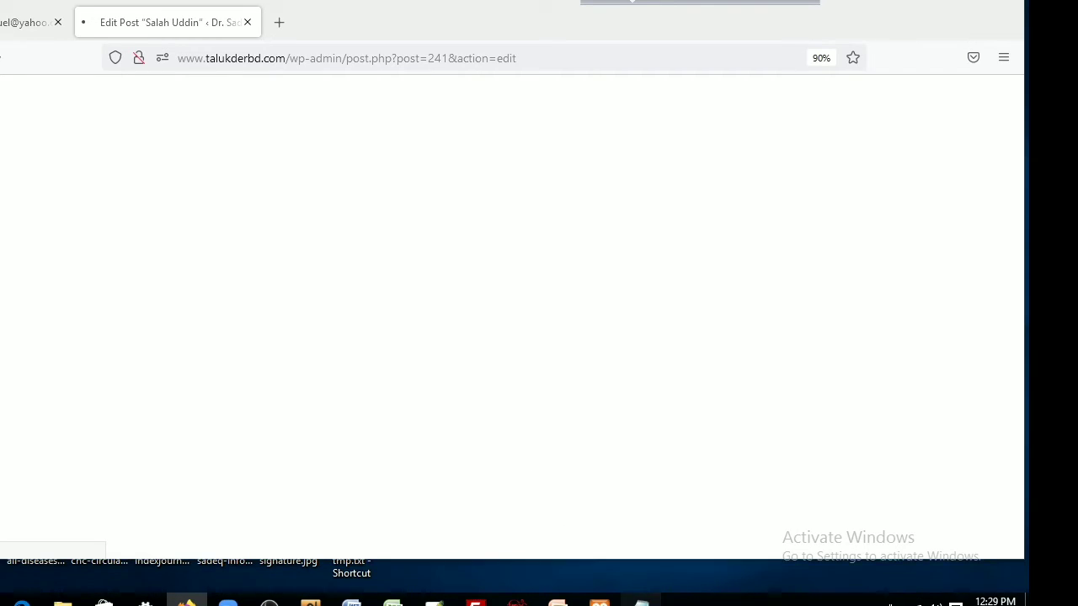
# Copy the in-article ad code from the Notepad file of saved ad codes and return to the post editor in the browser.
pyautogui.click(641, 601)
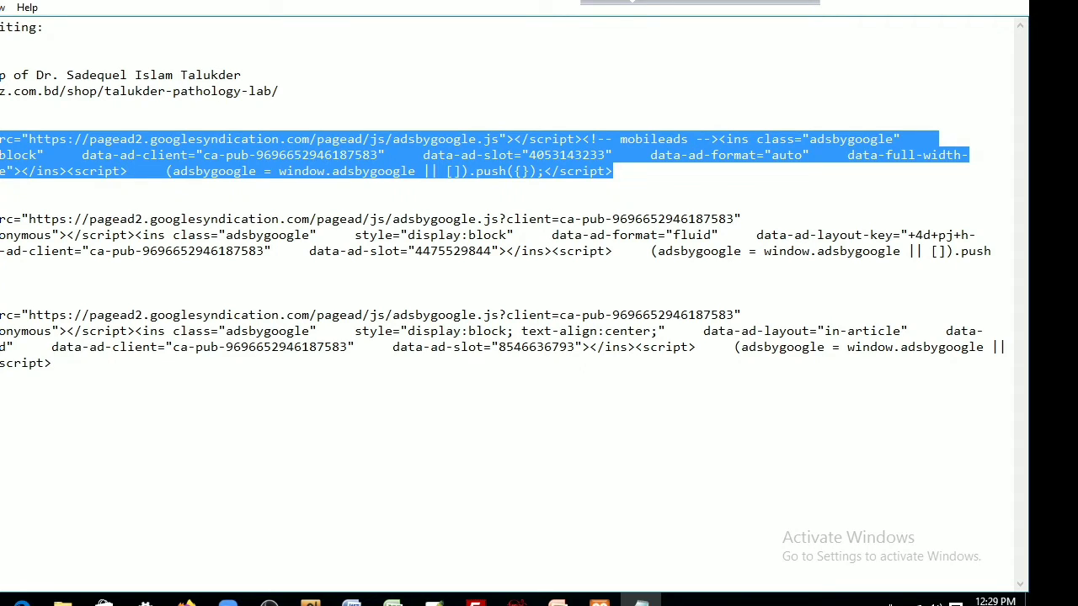
pyautogui.moveTo(0, 316); pyautogui.dragTo(57, 365)
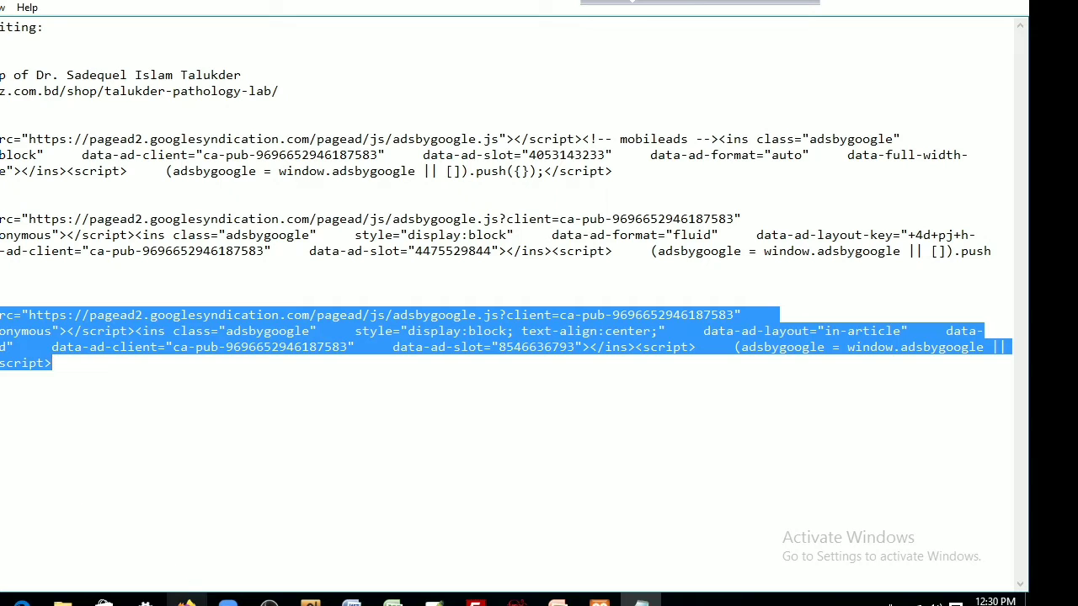
pyautogui.click(187, 603)
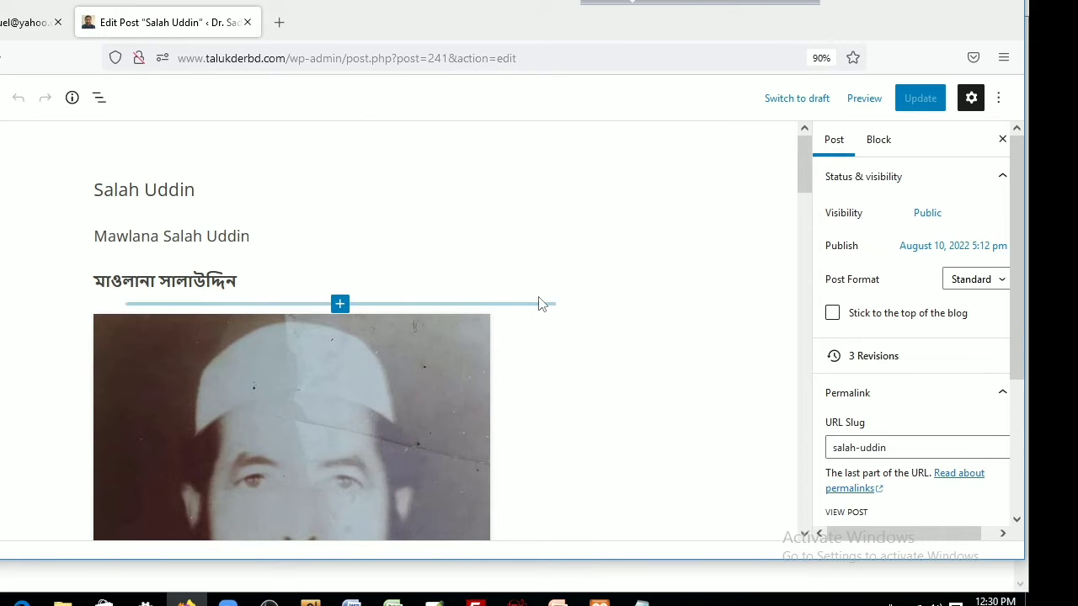
# Place the cursor between two paragraphs in the middle of the post, search the blocks for "html" and insert a Custom HTML block.
pyautogui.scroll(-2, 569, 305)
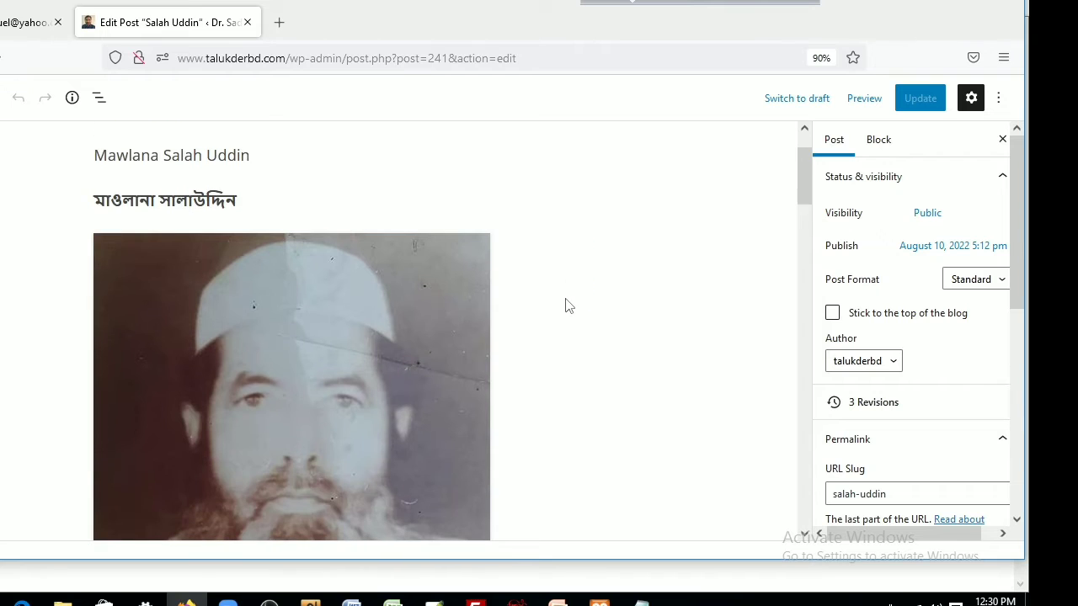
pyautogui.scroll(-8, 564, 307)
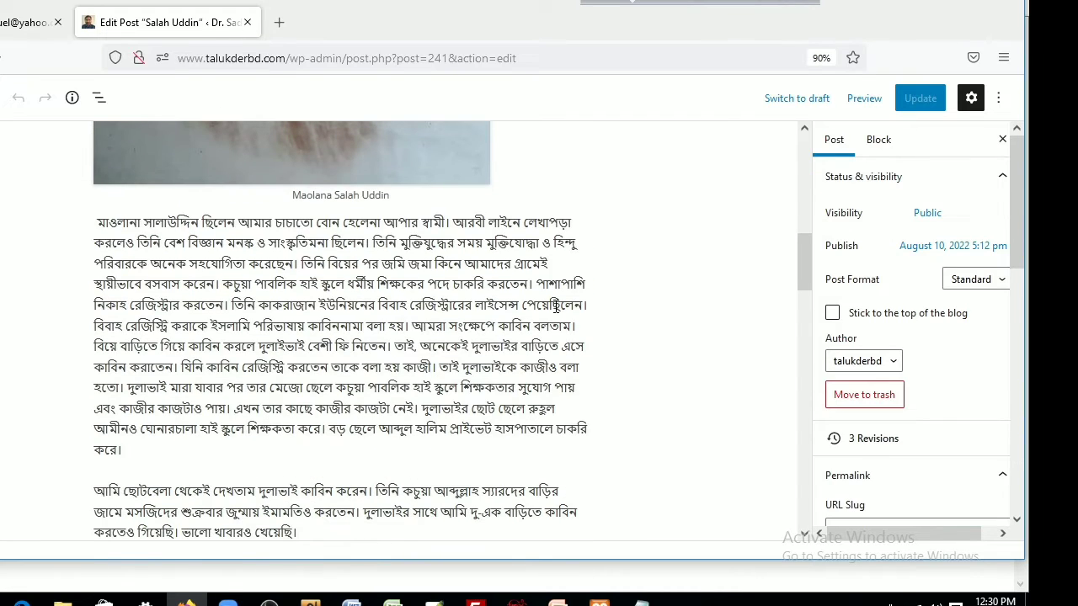
pyautogui.scroll(-4, 378, 353)
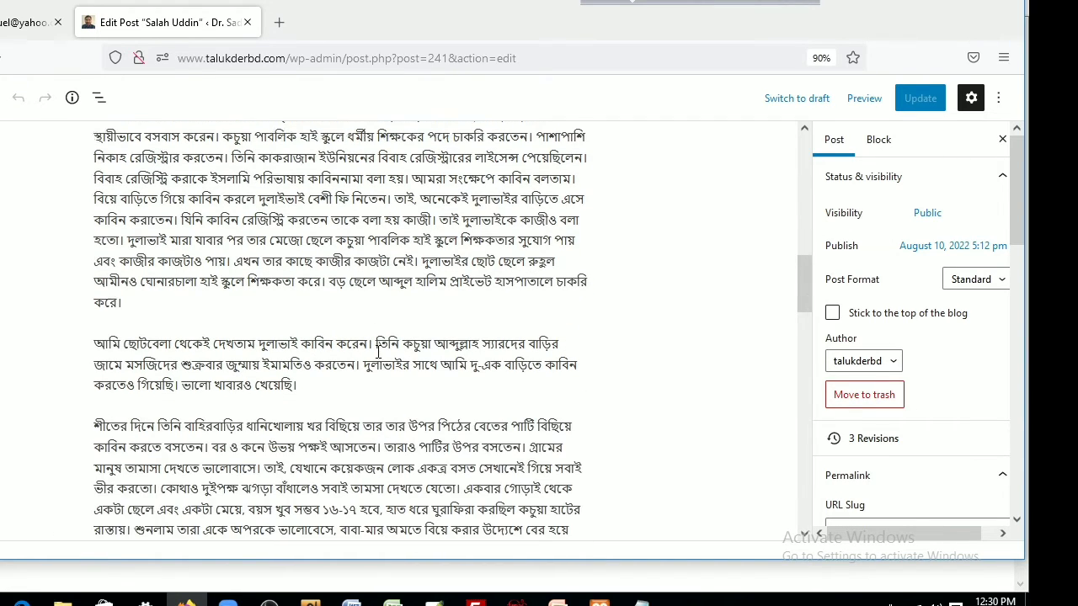
pyautogui.scroll(-5, 362, 374)
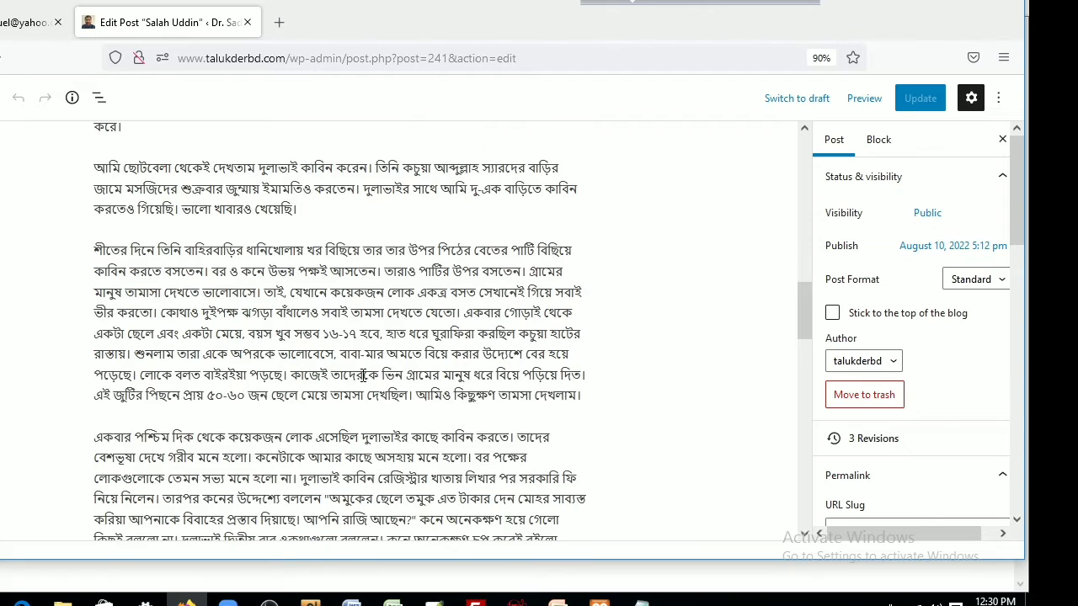
pyautogui.click(277, 417)
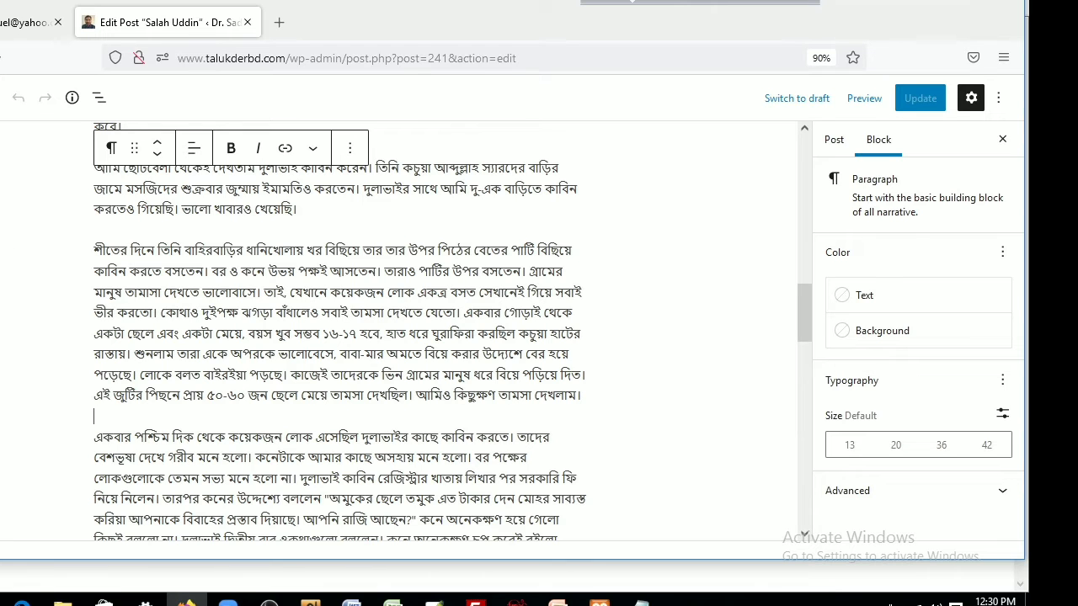
pyautogui.click(3, 97)
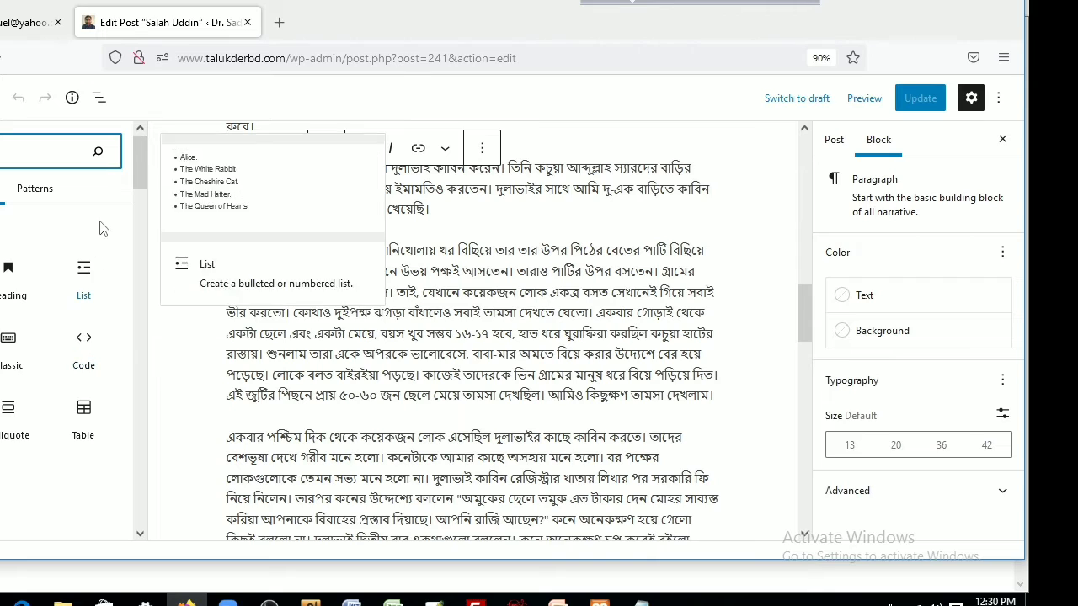
pyautogui.write('html')
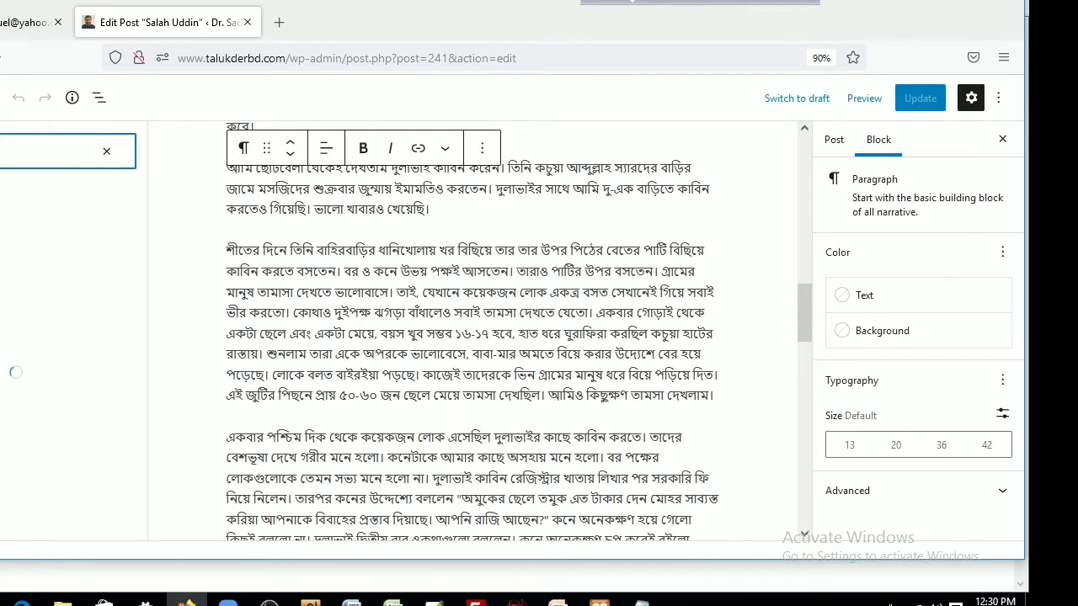
pyautogui.click(16, 372)
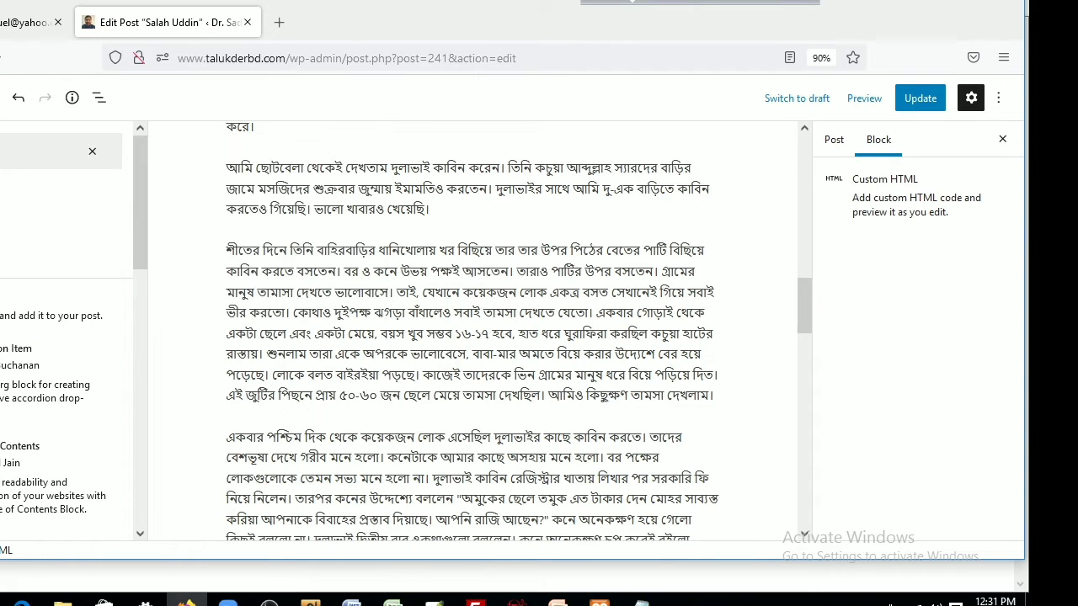
# Look for the inserted Custom HTML block among the nearby paragraphs, clear the "html" block search and browse the available blocks.
pyautogui.scroll(-4, 349, 399)
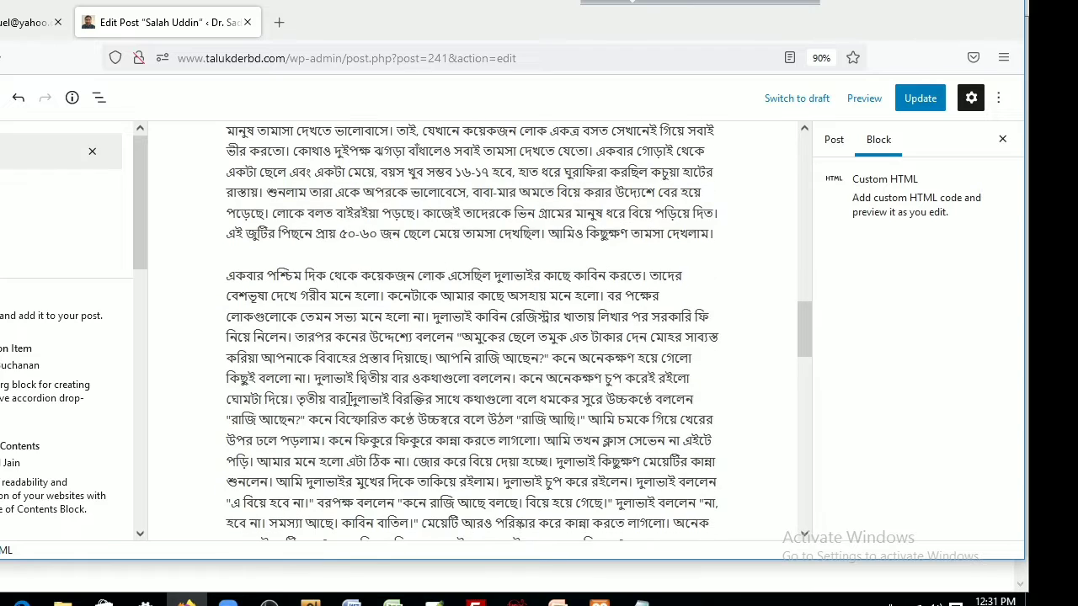
pyautogui.scroll(4, 349, 399)
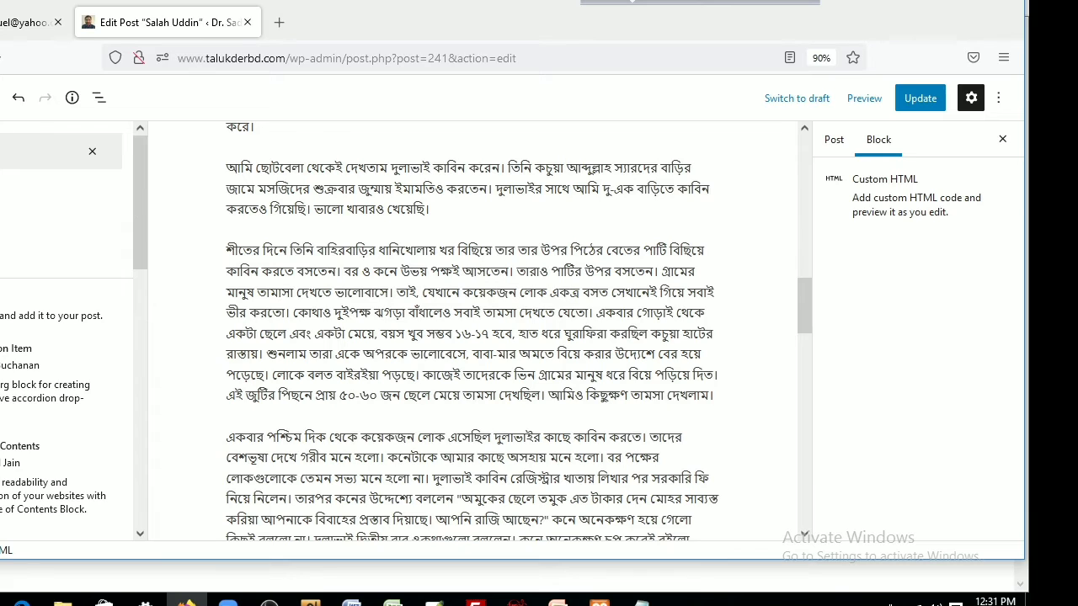
pyautogui.click(47, 149)
pyautogui.press('BackSpace')
pyautogui.press('BackSpace')
pyautogui.press('BackSpace')
pyautogui.press('BackSpace')
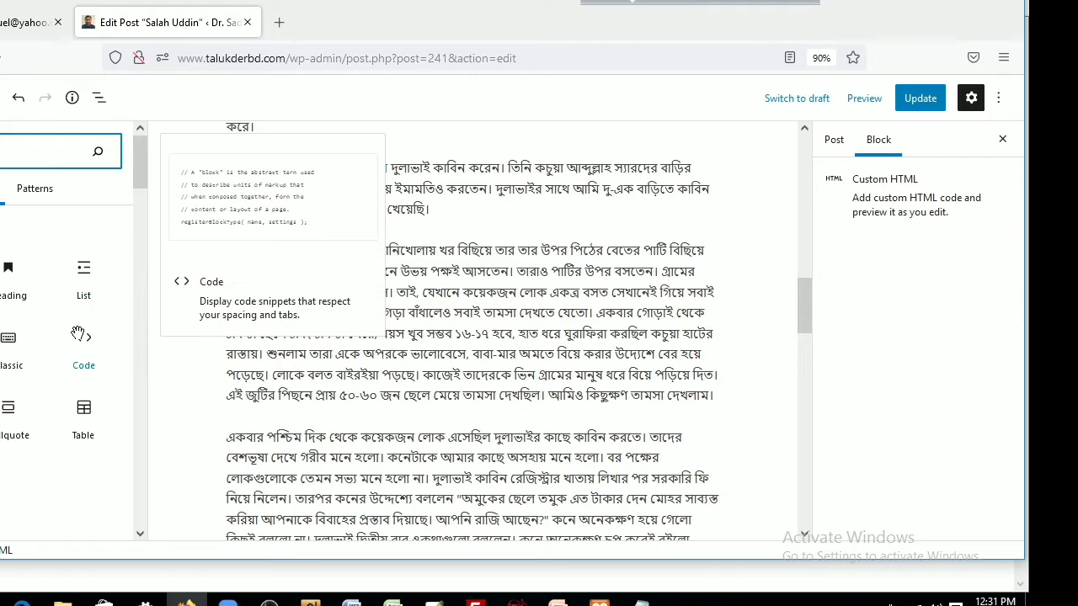
pyautogui.scroll(-2, 80, 345)
pyautogui.scroll(-2, 74, 358)
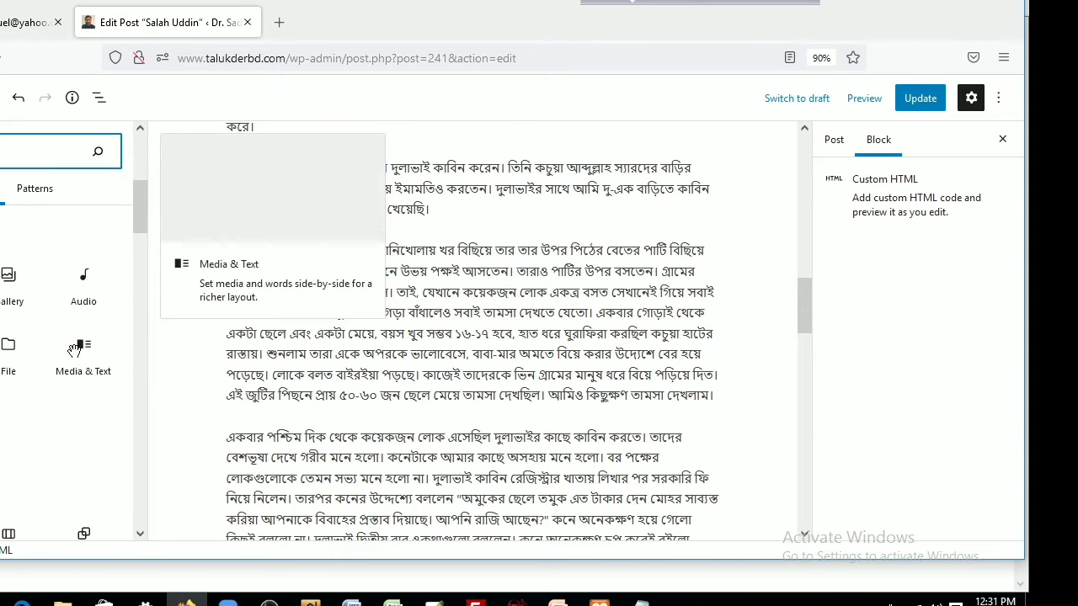
pyautogui.scroll(-5, 50, 420)
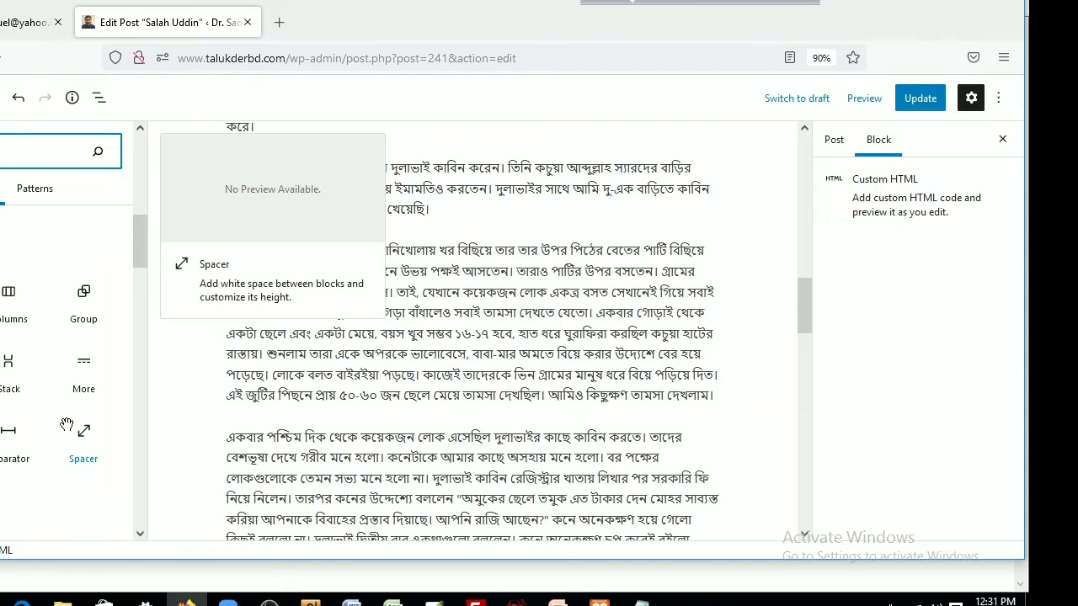
pyautogui.scroll(-2, 66, 429)
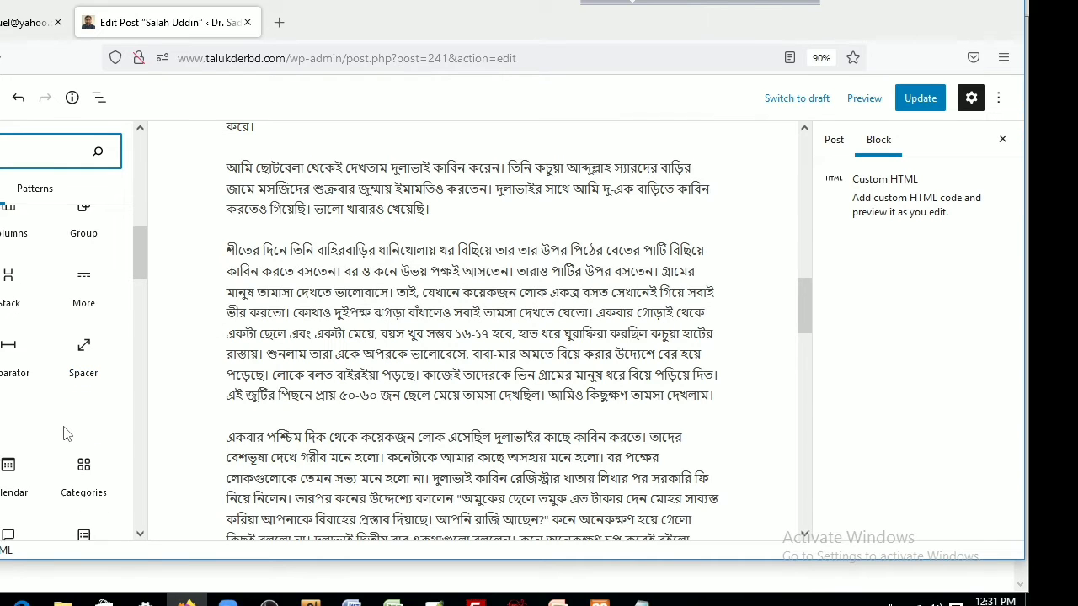
pyautogui.scroll(-2, 67, 434)
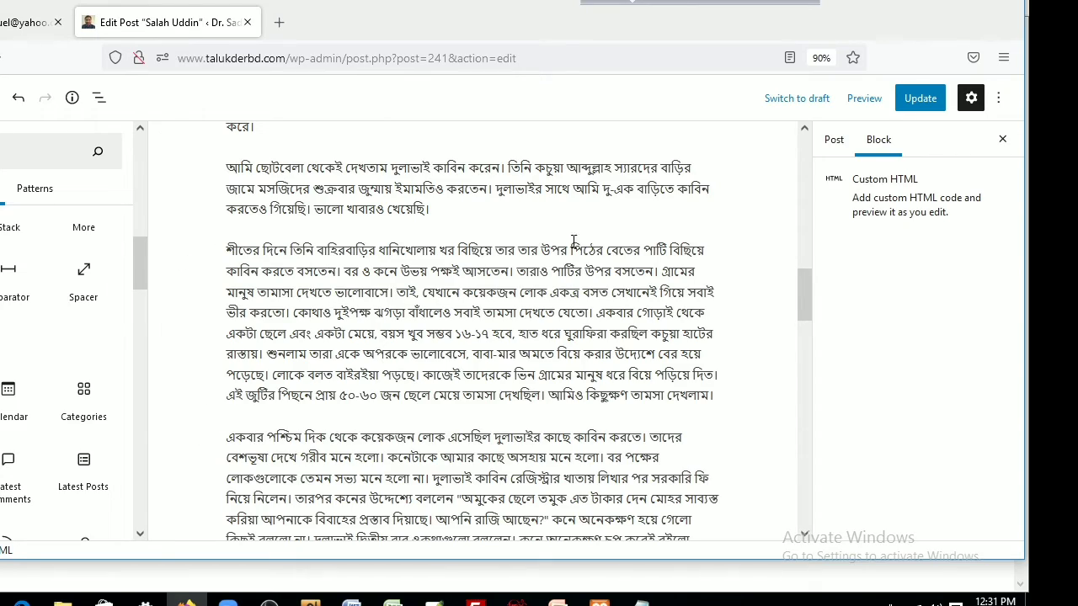
# Paste the in-article ad code into the first empty Custom HTML block after the date and place lines ending the post text.
pyautogui.scroll(-3, 580, 253)
pyautogui.scroll(-1, 811, 357)
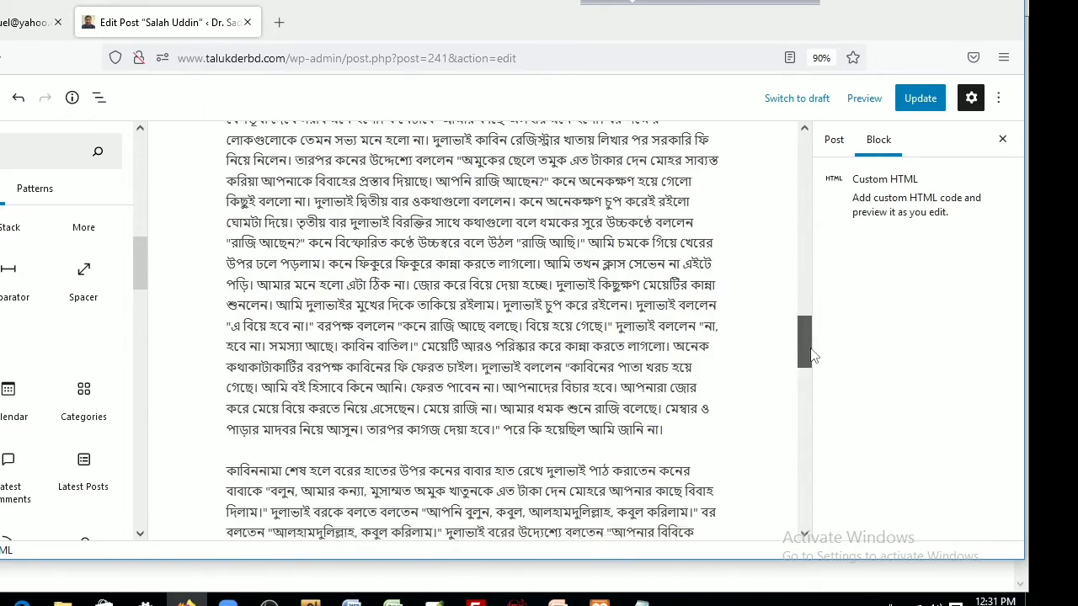
pyautogui.moveTo(811, 357); pyautogui.dragTo(804, 473)
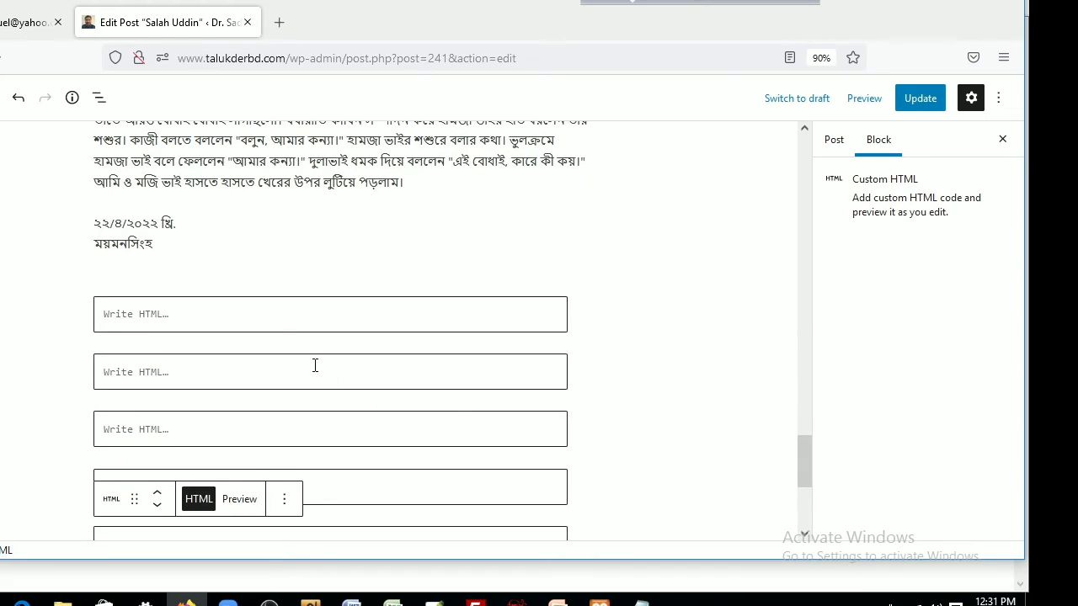
pyautogui.click(208, 315)
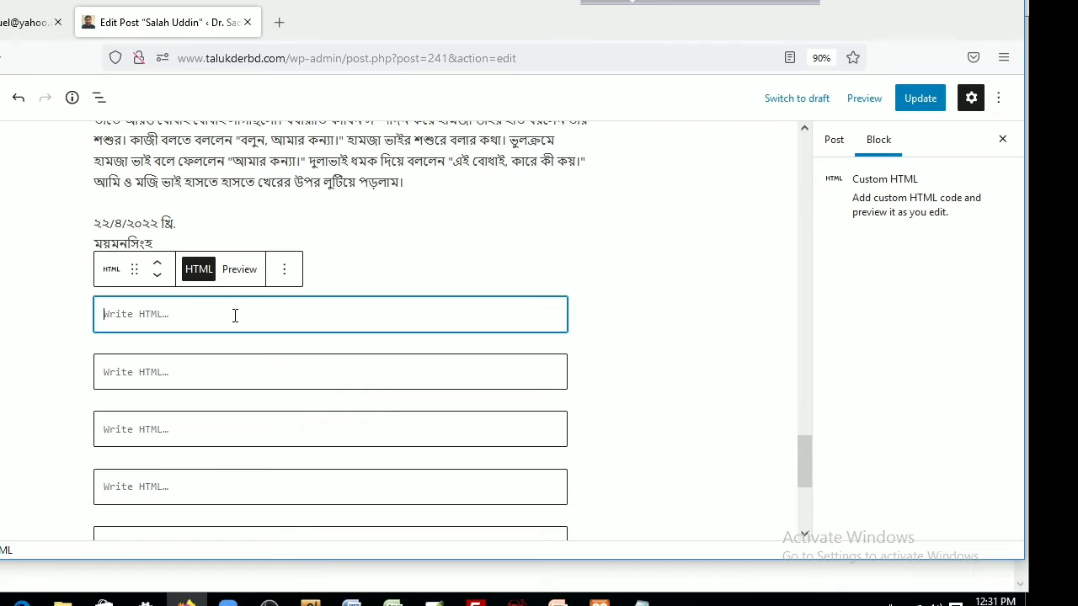
pyautogui.hotkey('ctrl', 'v')
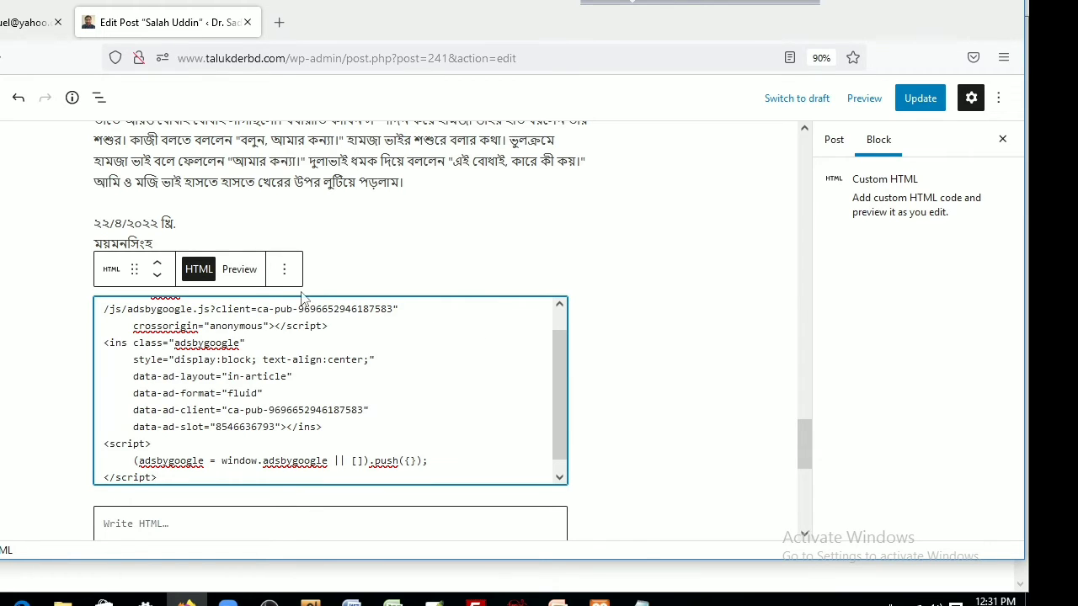
# Switch the ad code block to its preview and move it up to directly below the photo's caption.
pyautogui.click(239, 269)
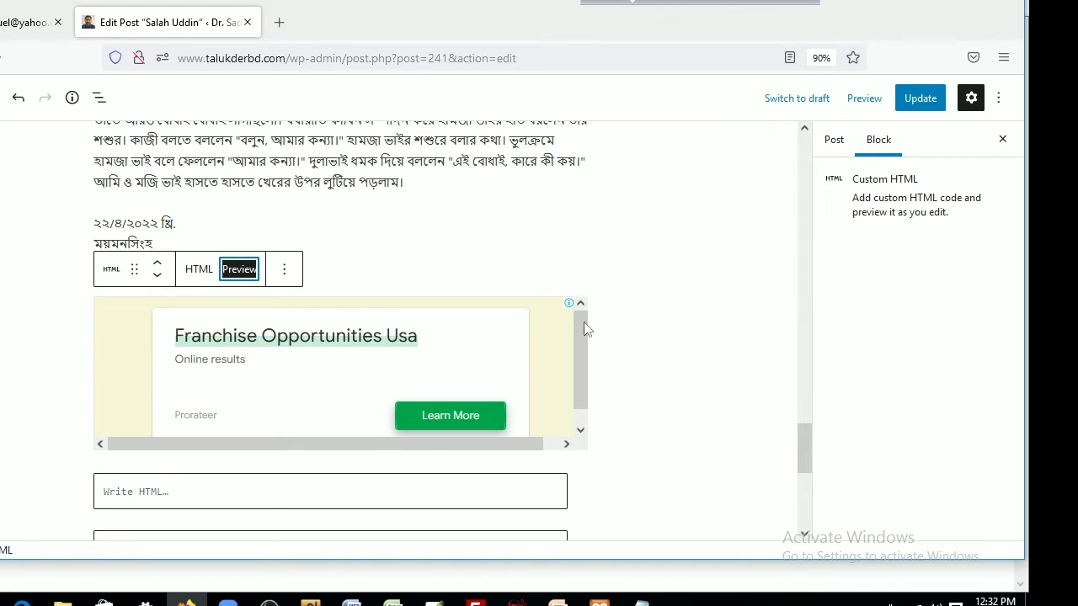
pyautogui.click(160, 266)
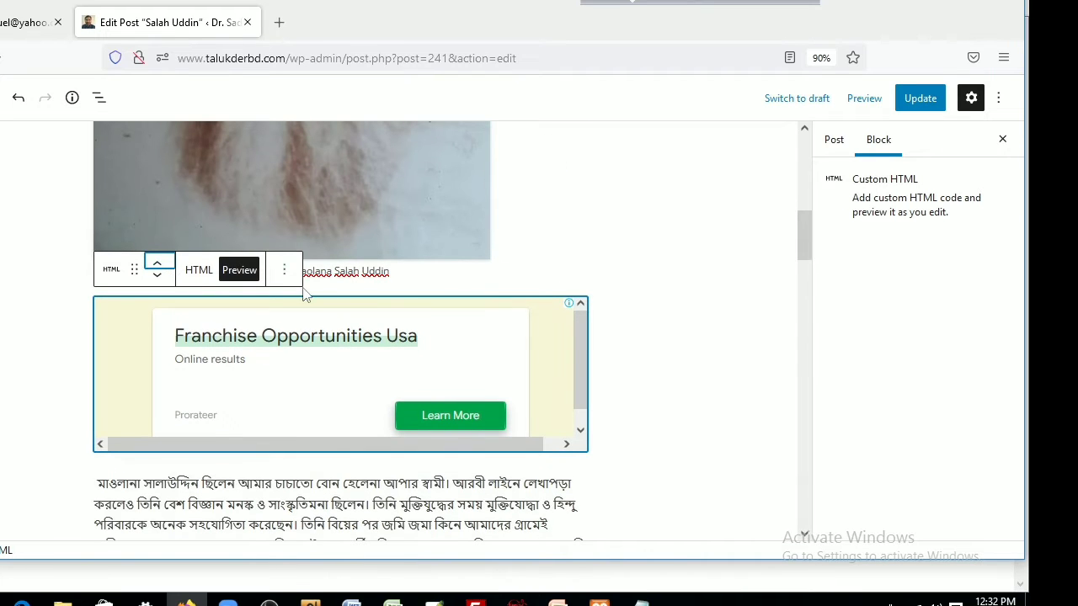
pyautogui.click(637, 351)
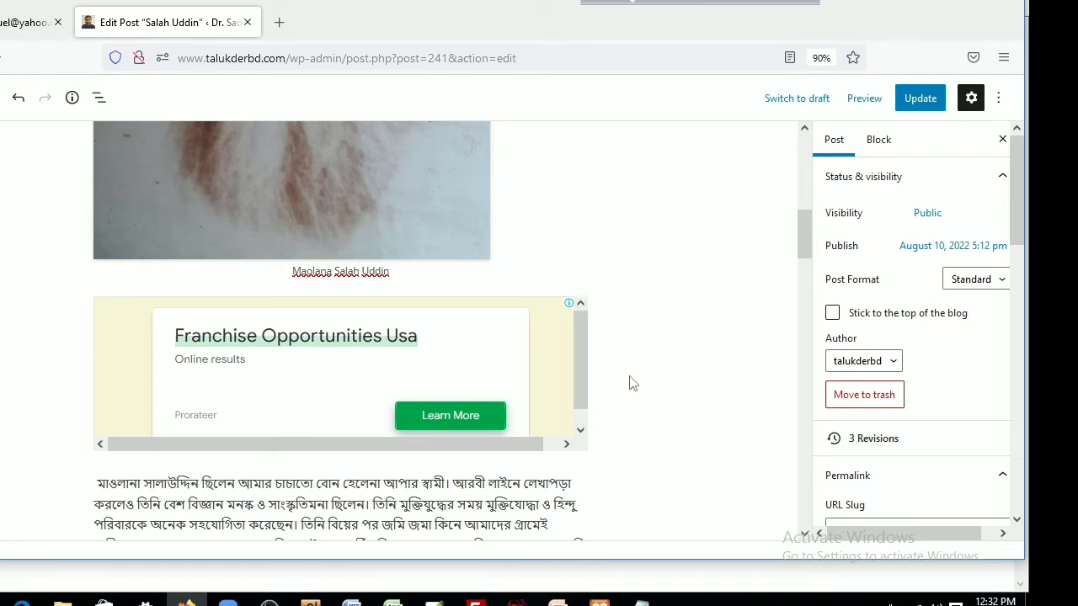
pyautogui.scroll(3, 637, 300)
pyautogui.scroll(-5, 639, 301)
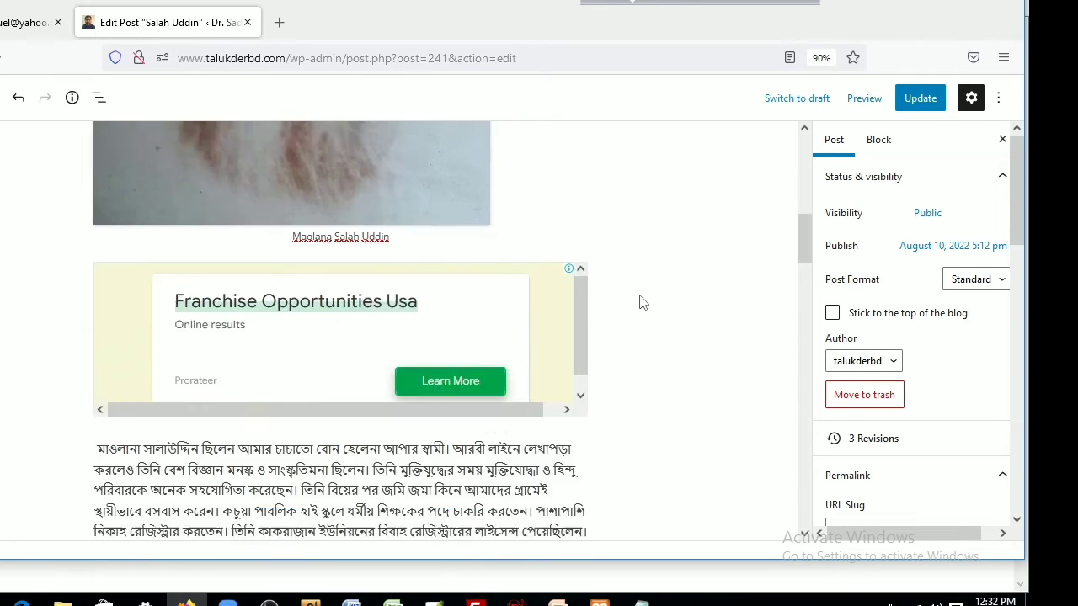
# Examine the rest of the post down to the empty Custom HTML blocks and the book purchase button at its end.
pyautogui.scroll(-2, 640, 302)
pyautogui.scroll(-4, 640, 302)
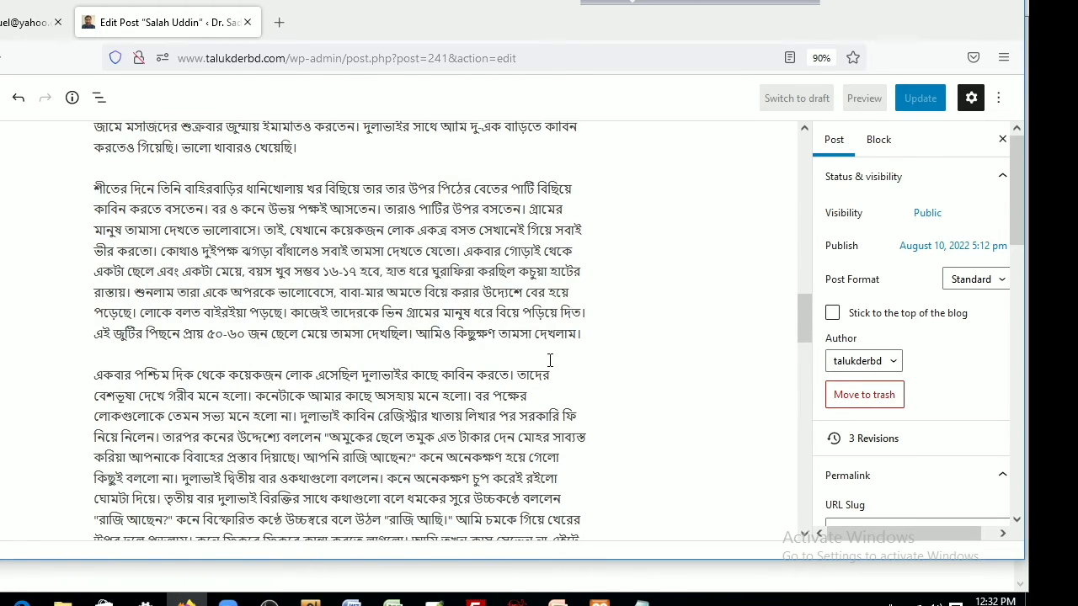
pyautogui.click(549, 361)
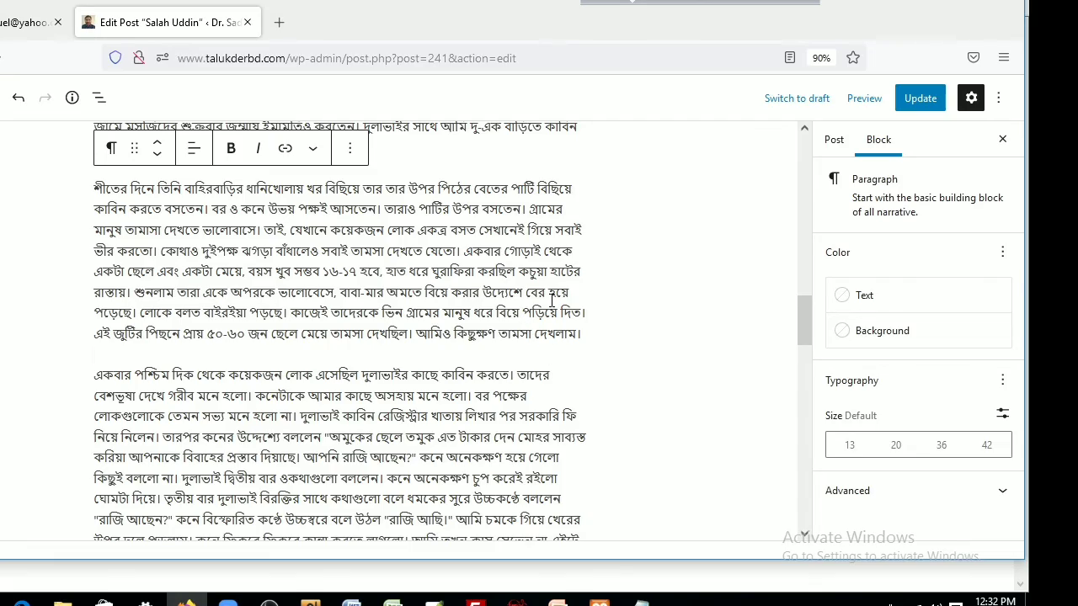
pyautogui.scroll(3, 551, 299)
pyautogui.scroll(-5, 560, 274)
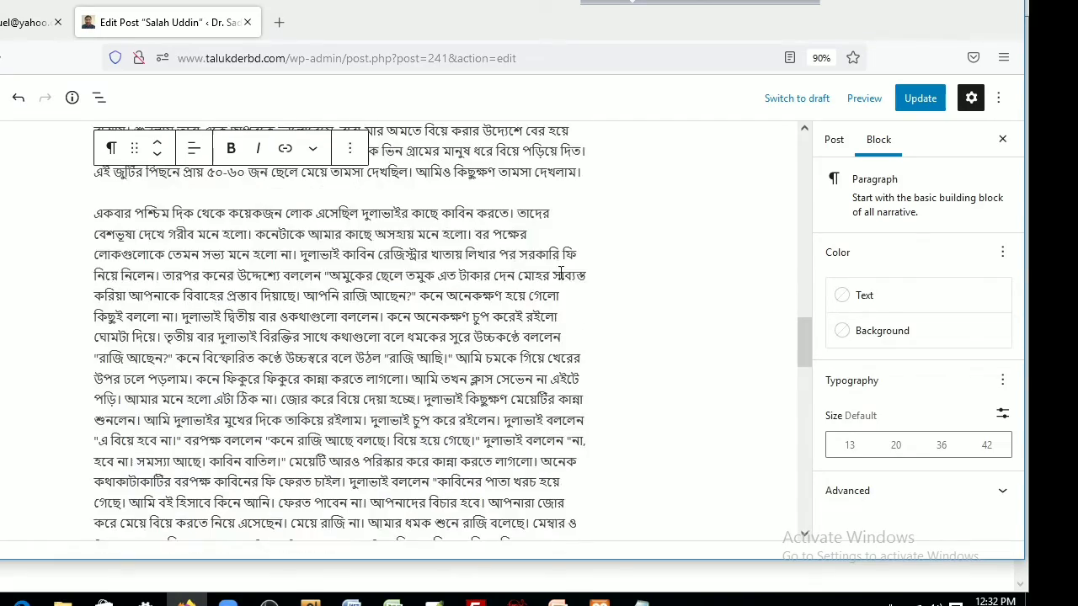
pyautogui.scroll(-10, 560, 274)
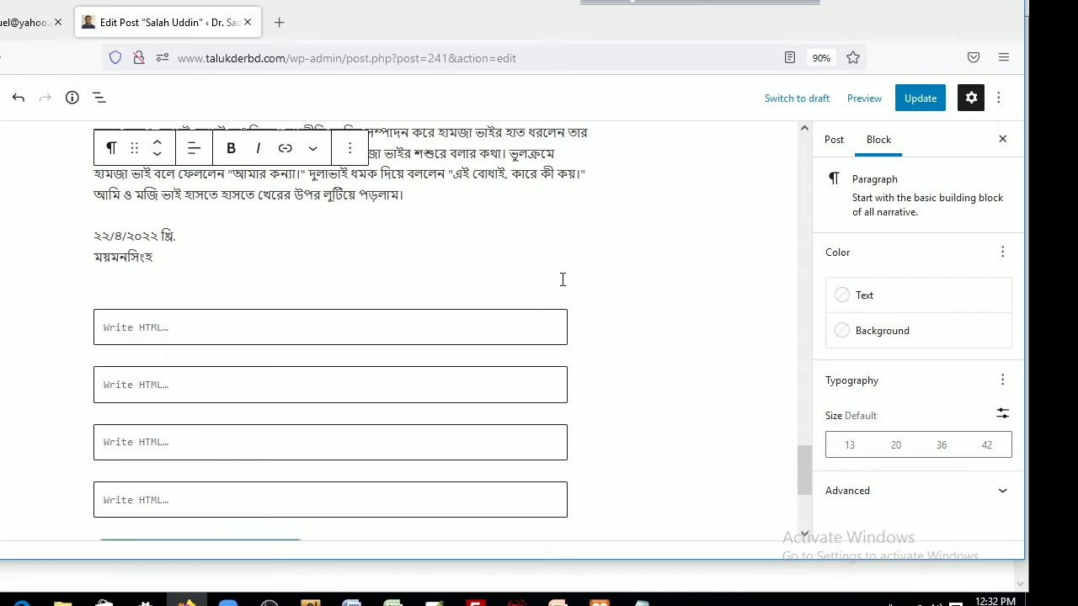
pyautogui.scroll(-4, 562, 280)
pyautogui.scroll(1, 560, 283)
pyautogui.scroll(-5, 560, 278)
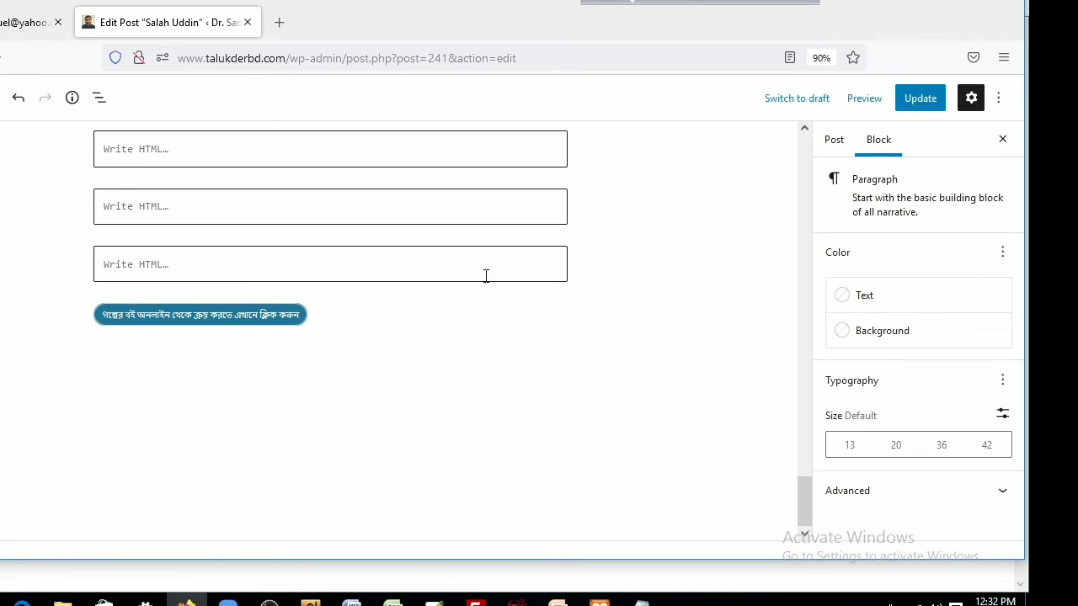
pyautogui.scroll(5, 523, 320)
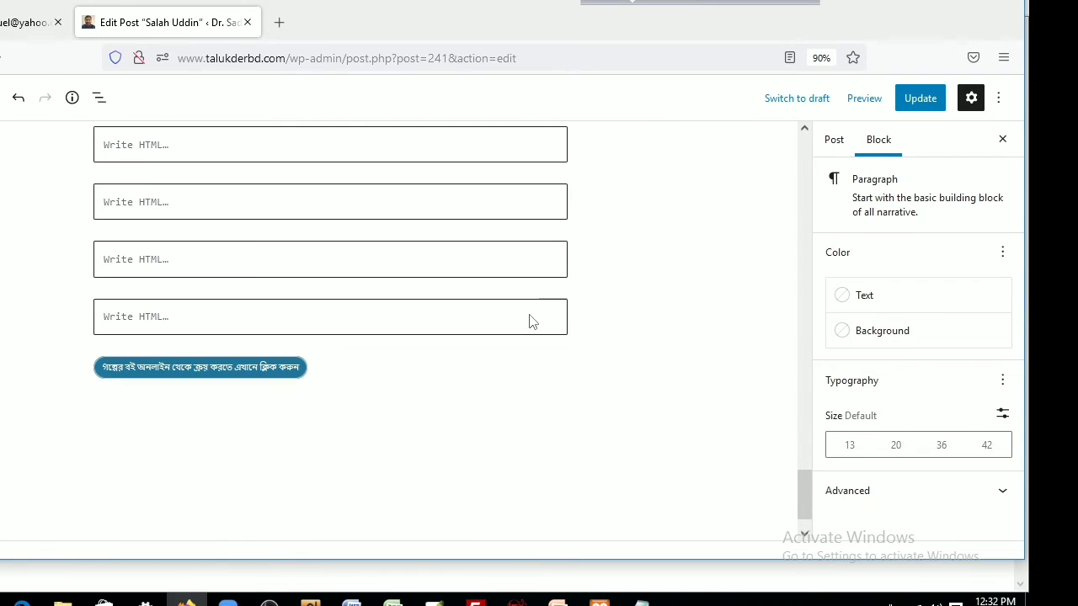
# Remove the second of the four empty Custom HTML blocks between the post text and the book purchase button.
pyautogui.scroll(-4, 541, 328)
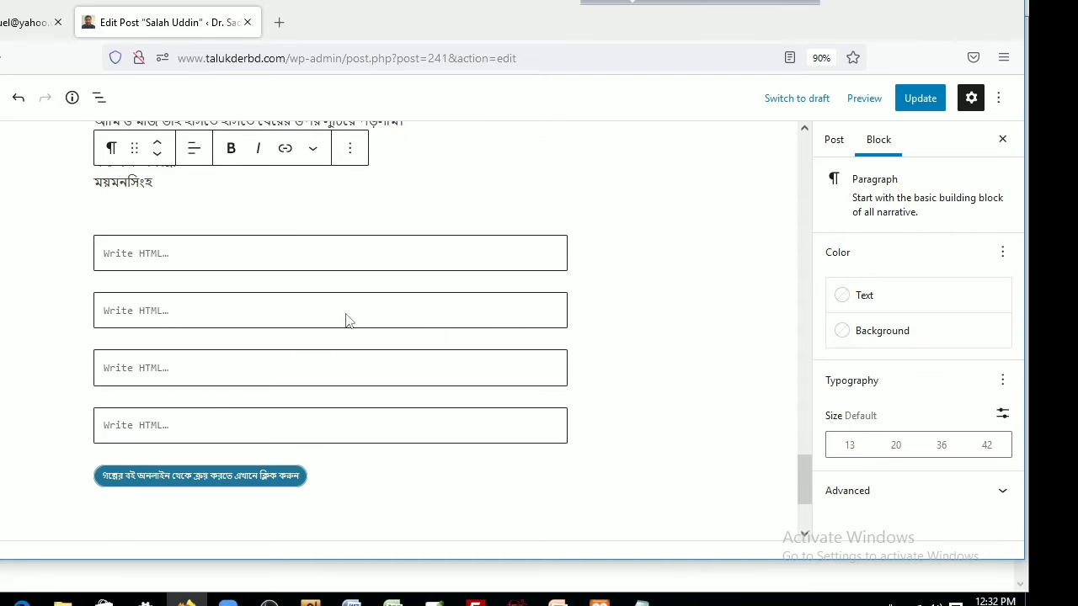
pyautogui.click(270, 313)
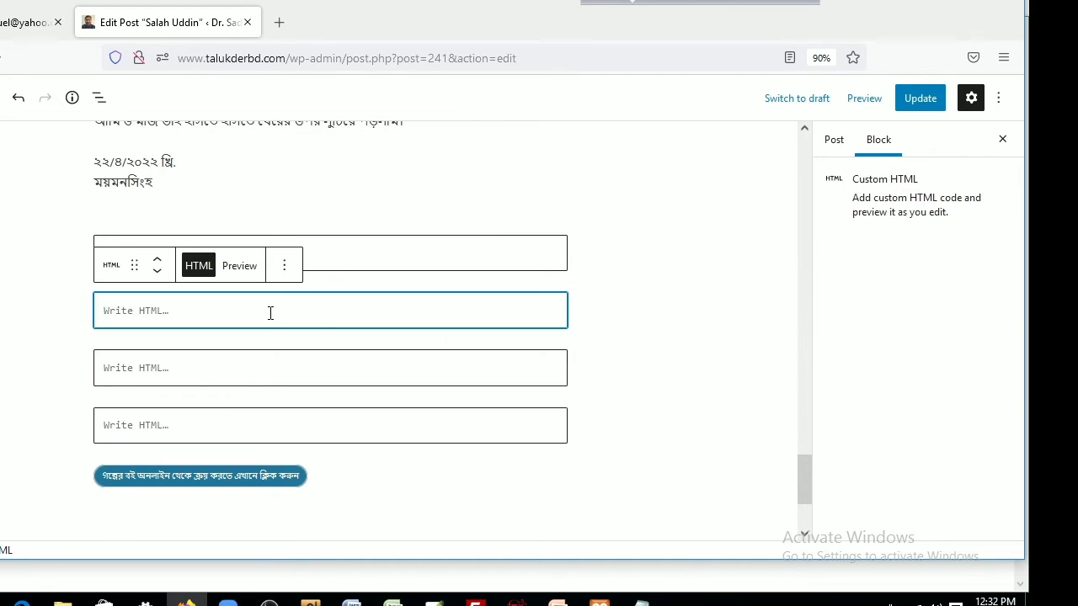
pyautogui.click(287, 267)
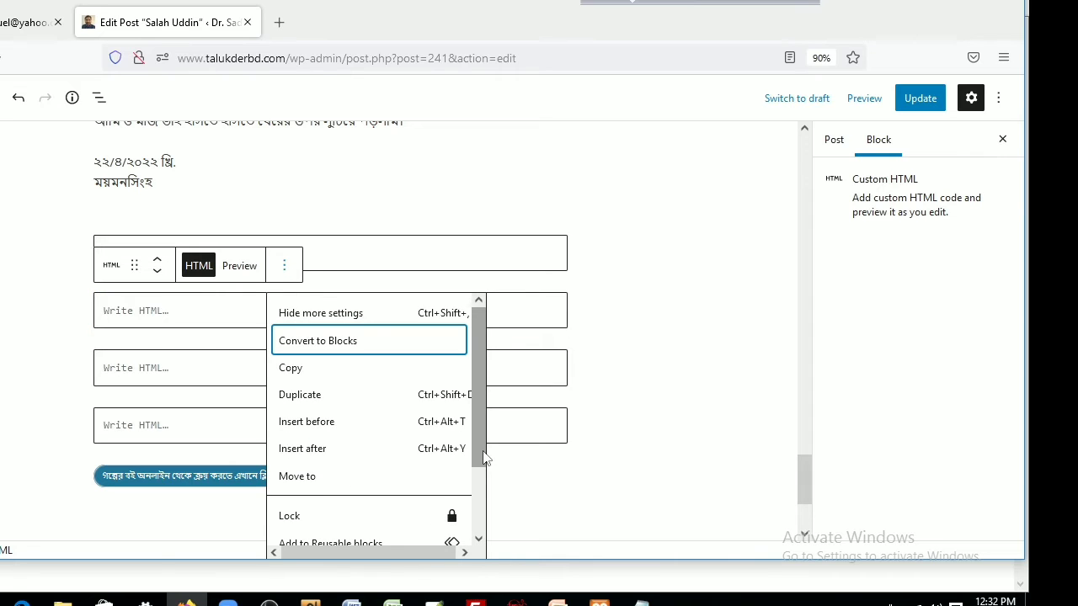
pyautogui.moveTo(483, 457); pyautogui.dragTo(482, 511)
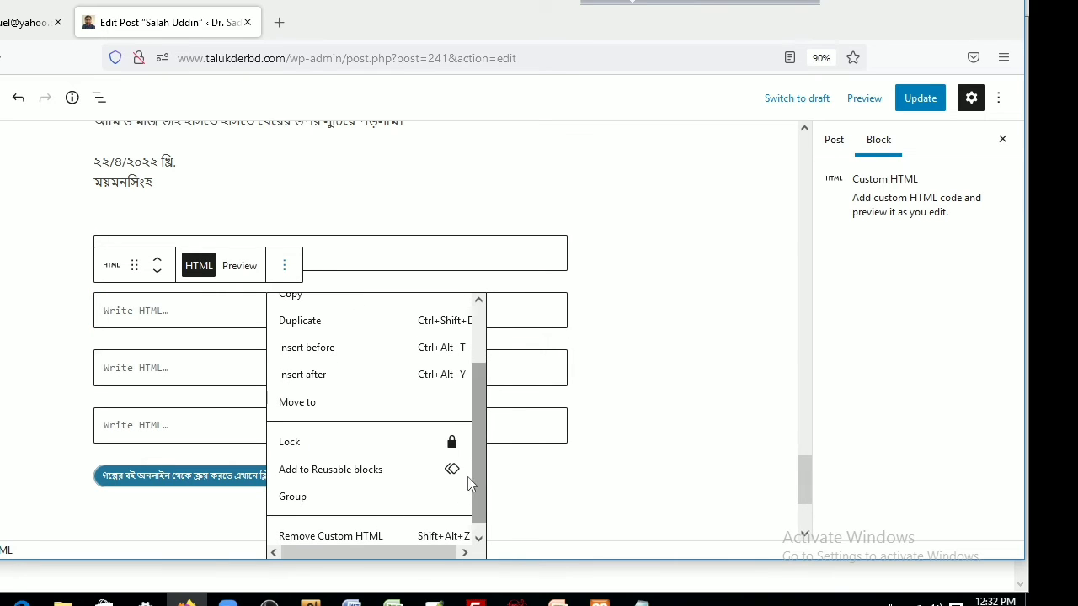
pyautogui.click(377, 538)
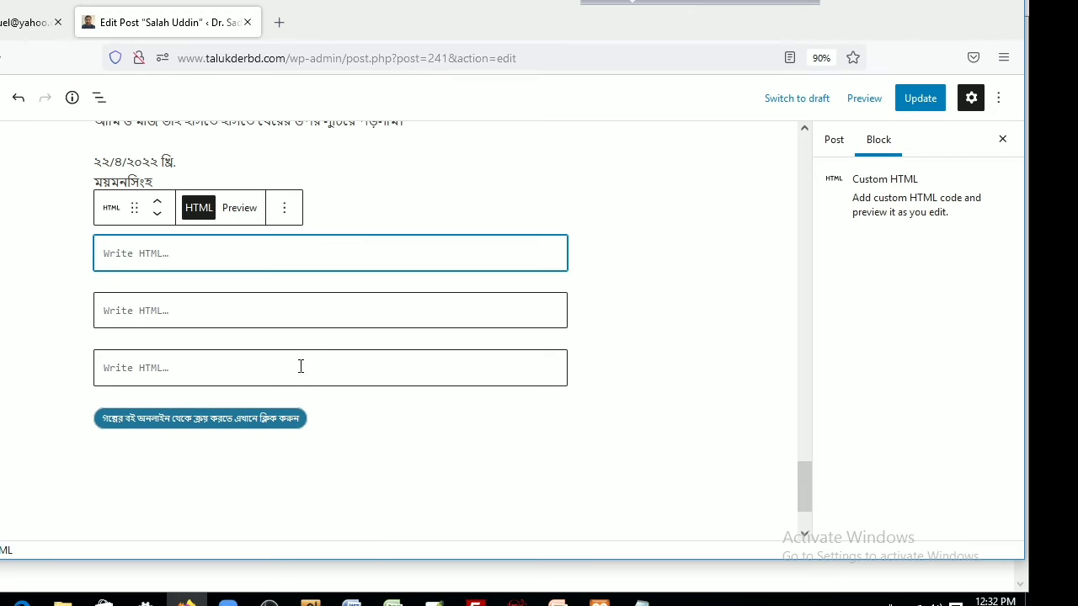
# Remove the middle one of the three remaining empty Custom HTML blocks.
pyautogui.click(284, 209)
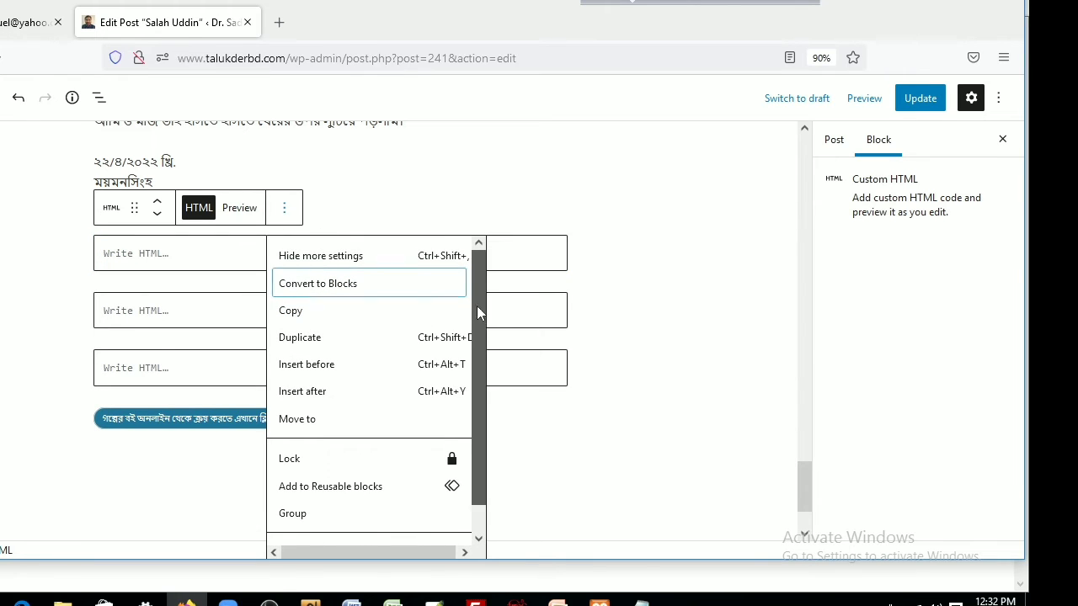
pyautogui.scroll(-1, 477, 313)
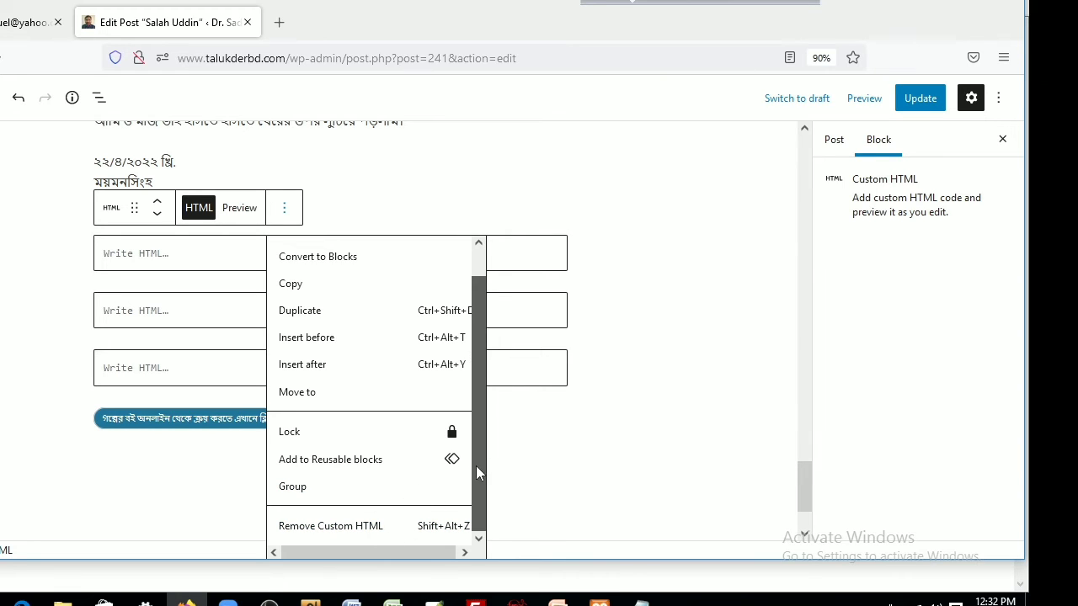
pyautogui.moveTo(476, 466); pyautogui.dragTo(478, 442)
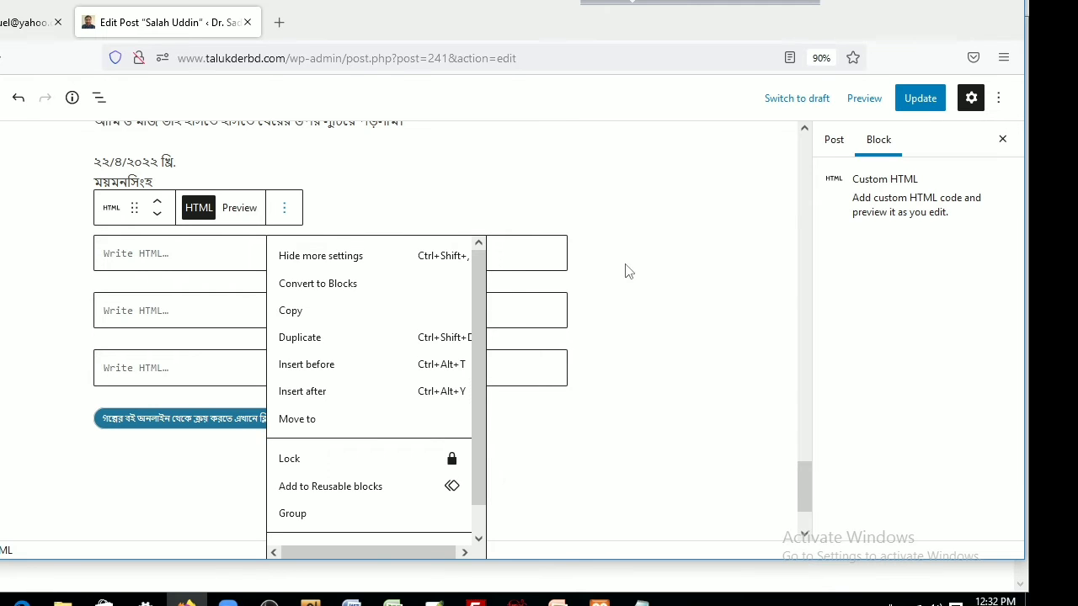
pyautogui.click(627, 291)
pyautogui.click(284, 324)
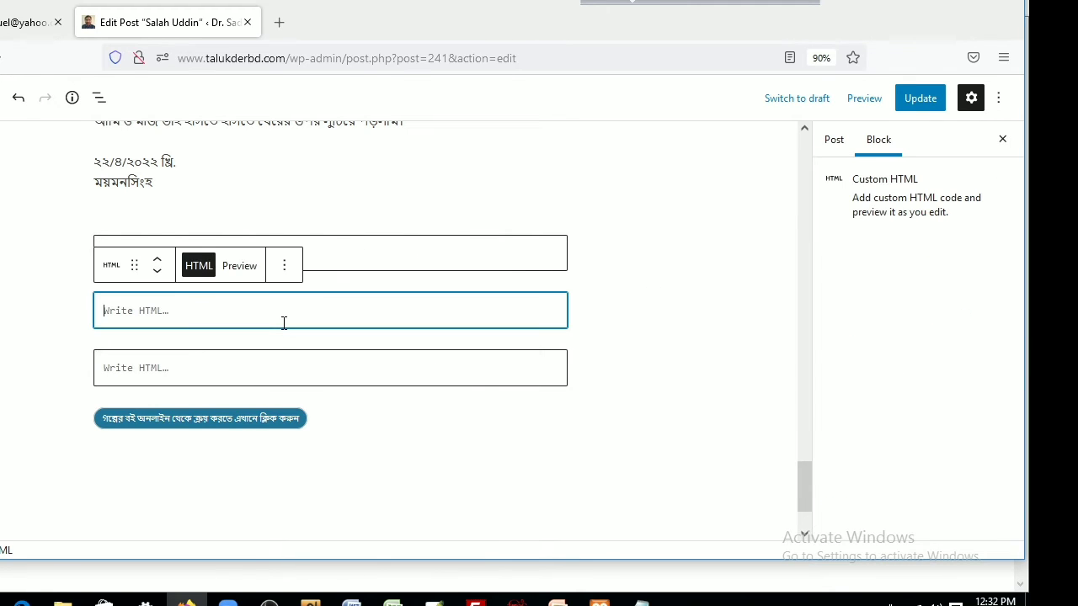
pyautogui.click(284, 265)
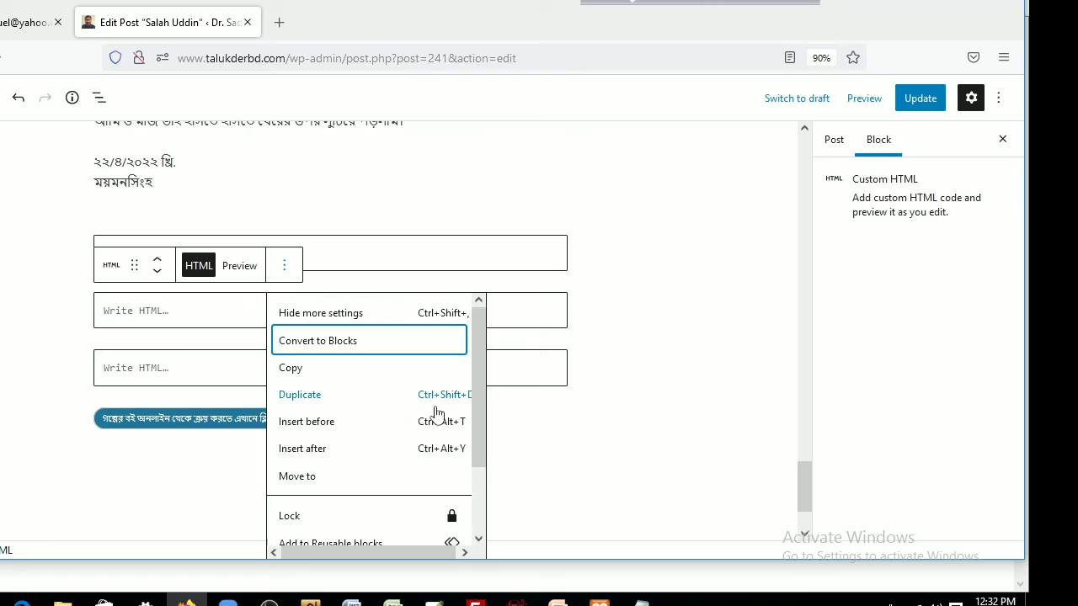
pyautogui.moveTo(480, 401); pyautogui.dragTo(477, 499)
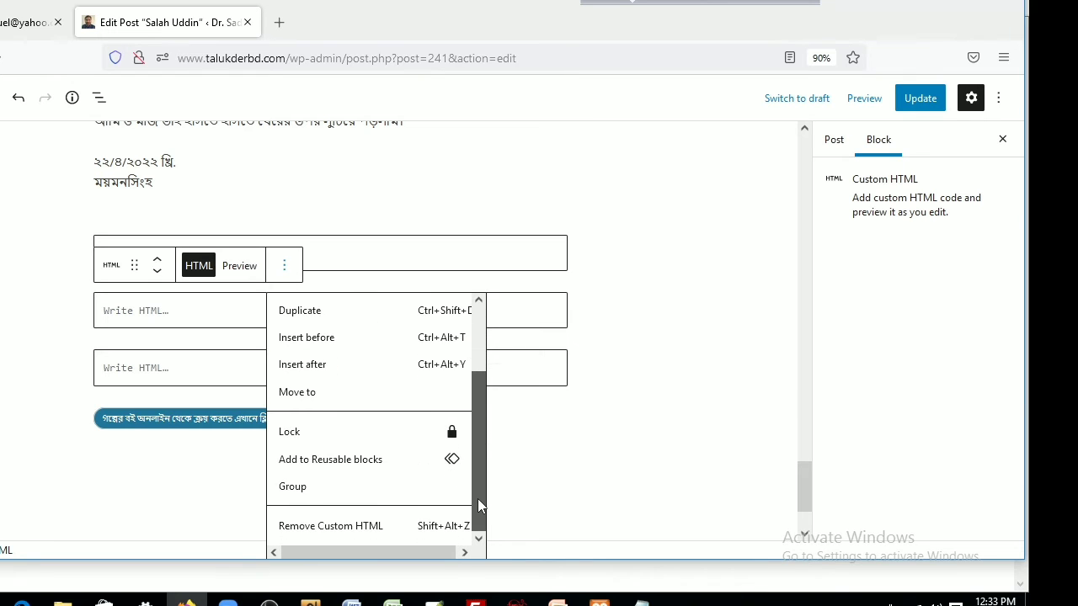
pyautogui.click(361, 525)
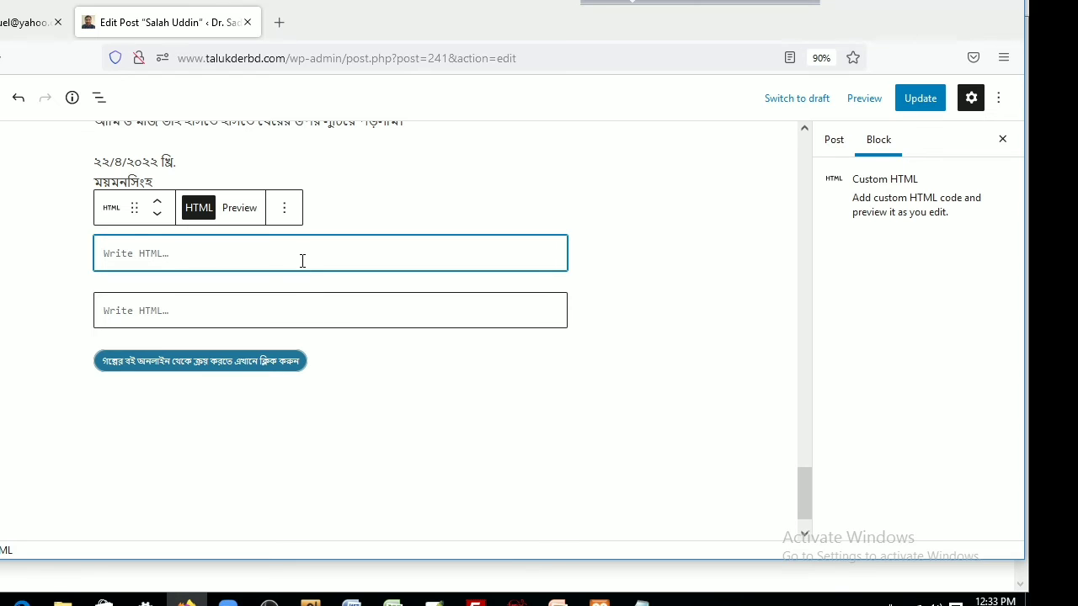
# Remove the upper of the last two empty Custom HTML blocks, leaving a single one above the book purchase button.
pyautogui.click(285, 210)
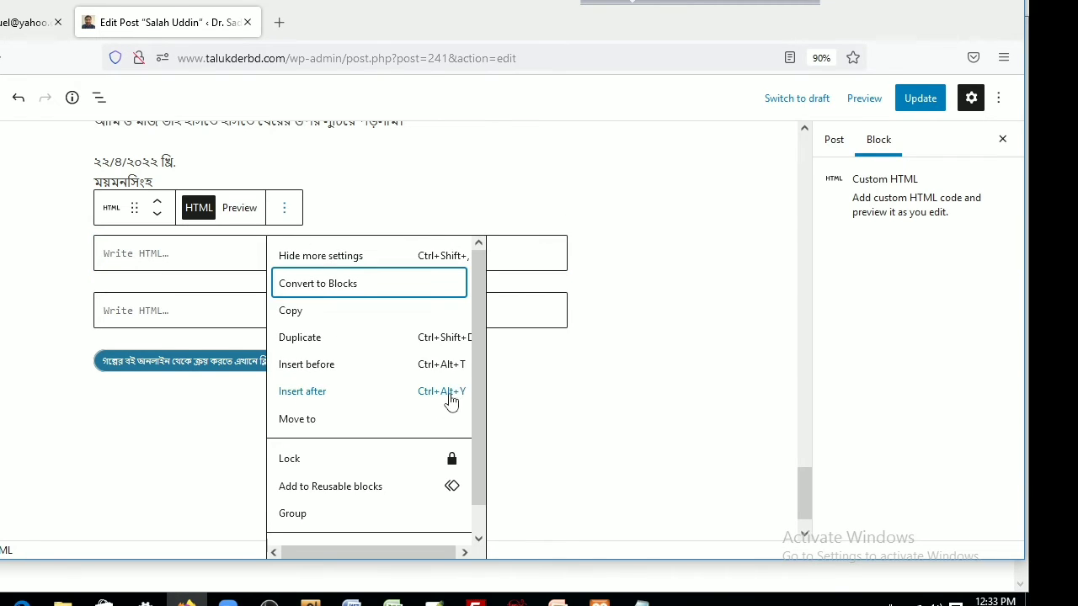
pyautogui.scroll(-1, 474, 412)
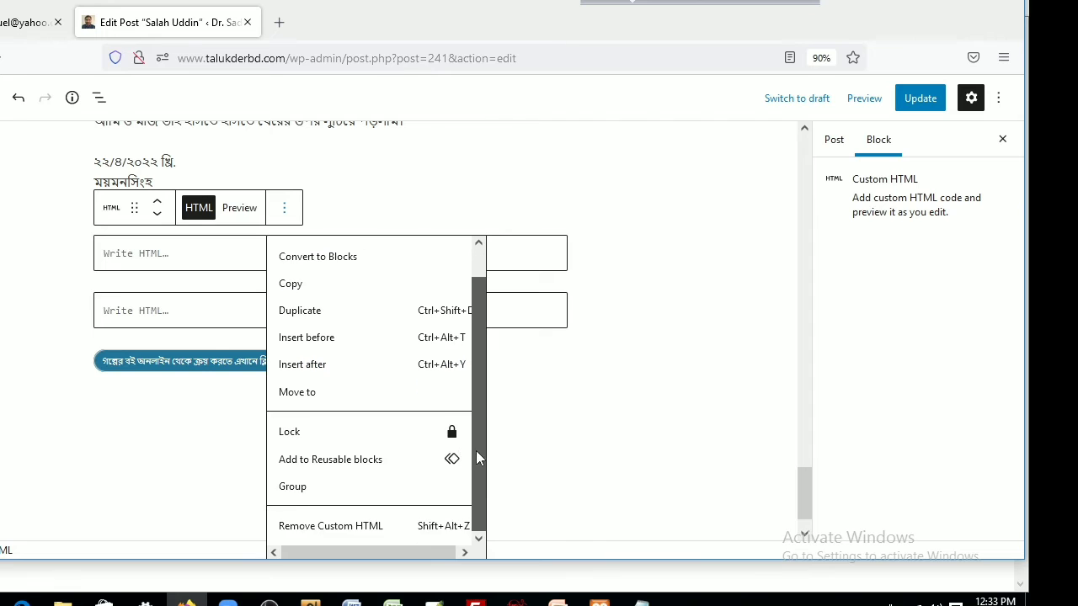
pyautogui.click(364, 529)
pyautogui.click(379, 494)
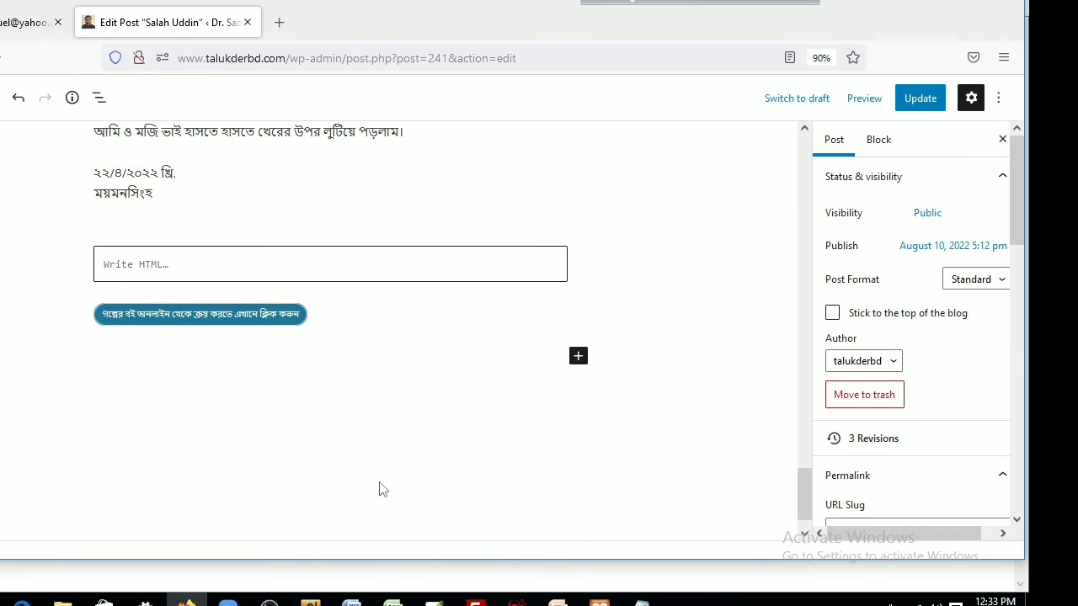
# Copy the fluid-format ad code from the text notes in Notepad and paste it into the remaining Custom HTML block in the browser.
pyautogui.click(234, 259)
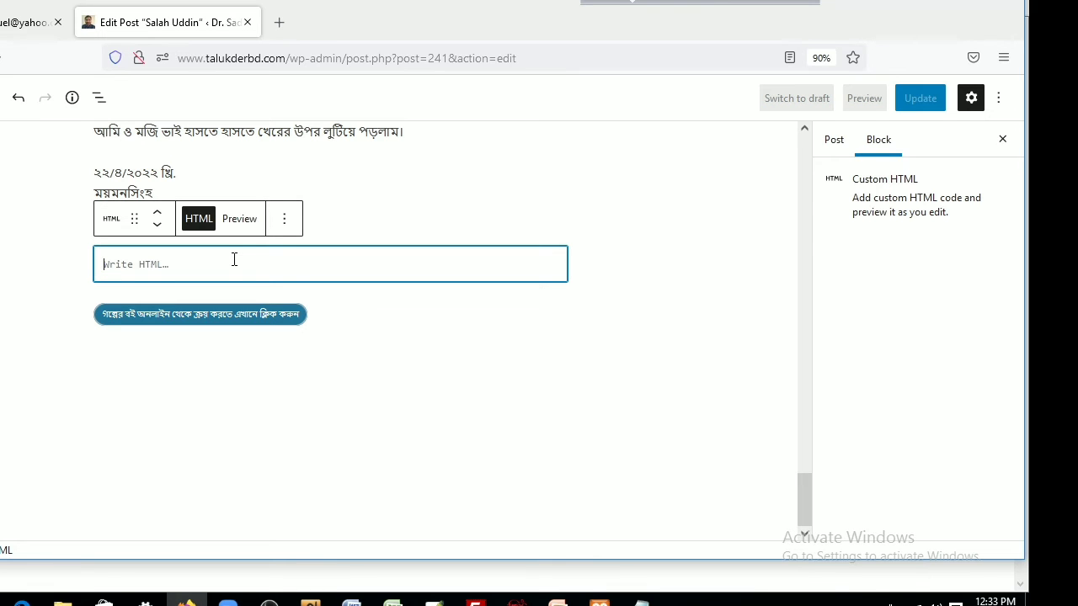
pyautogui.hotkey('alt', 'Tab')
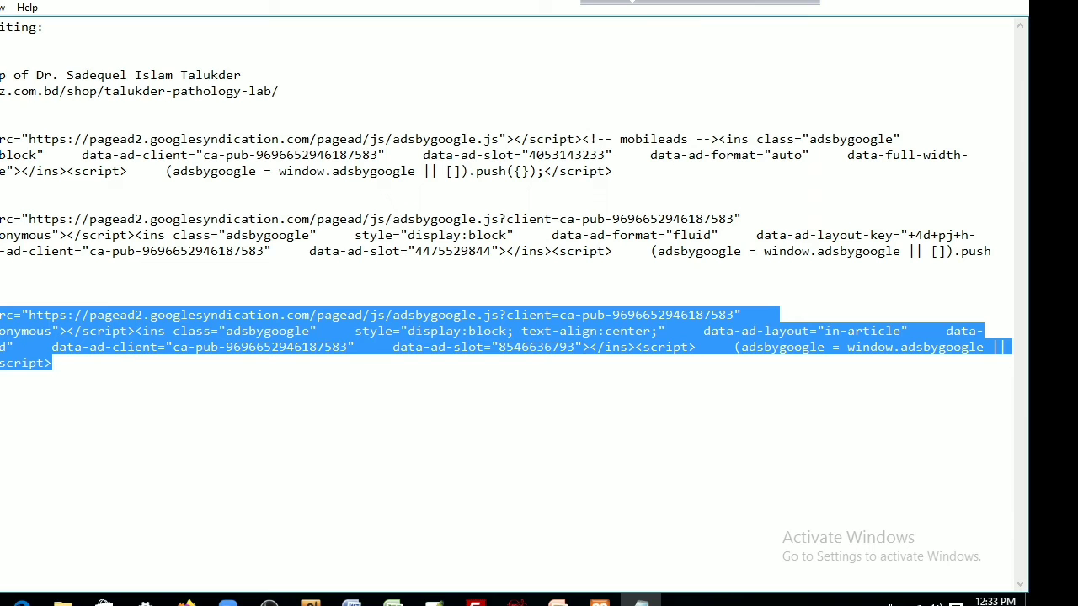
pyautogui.moveTo(0, 218); pyautogui.dragTo(0, 267)
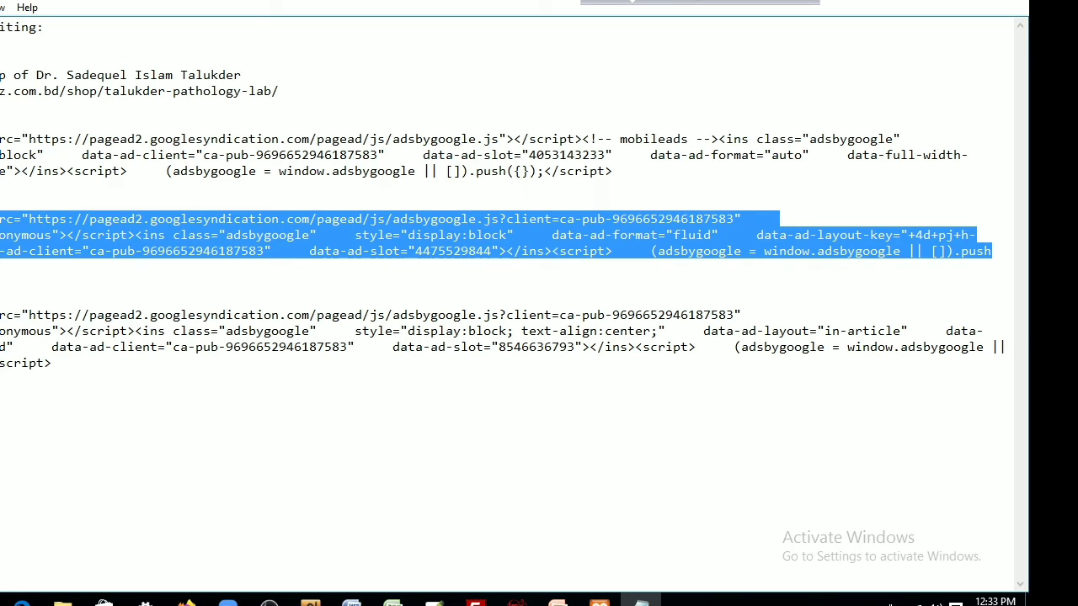
pyautogui.click(187, 599)
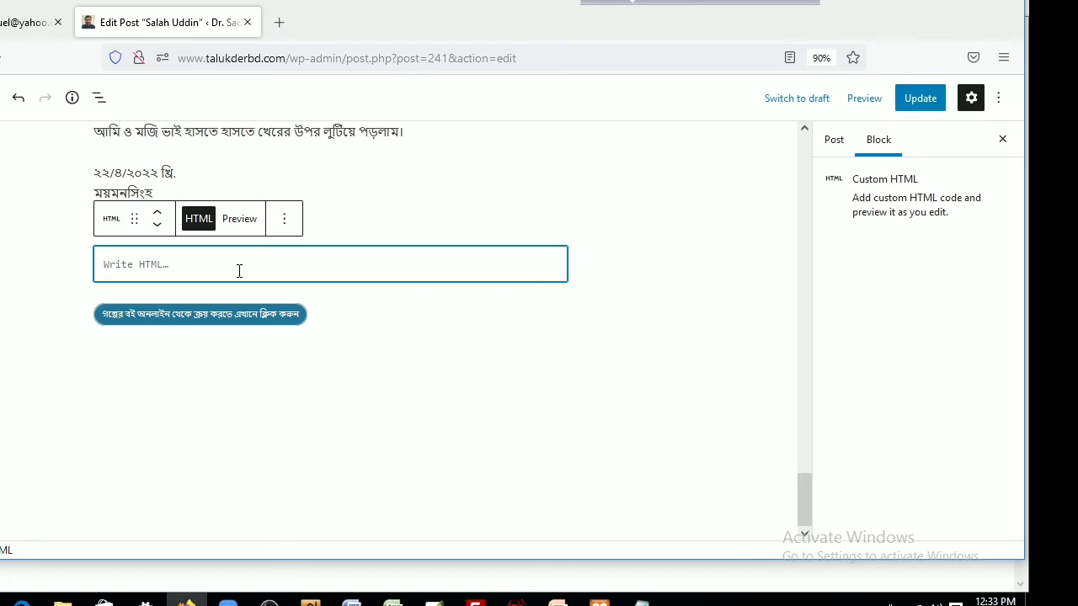
pyautogui.hotkey('ctrl', 'v')
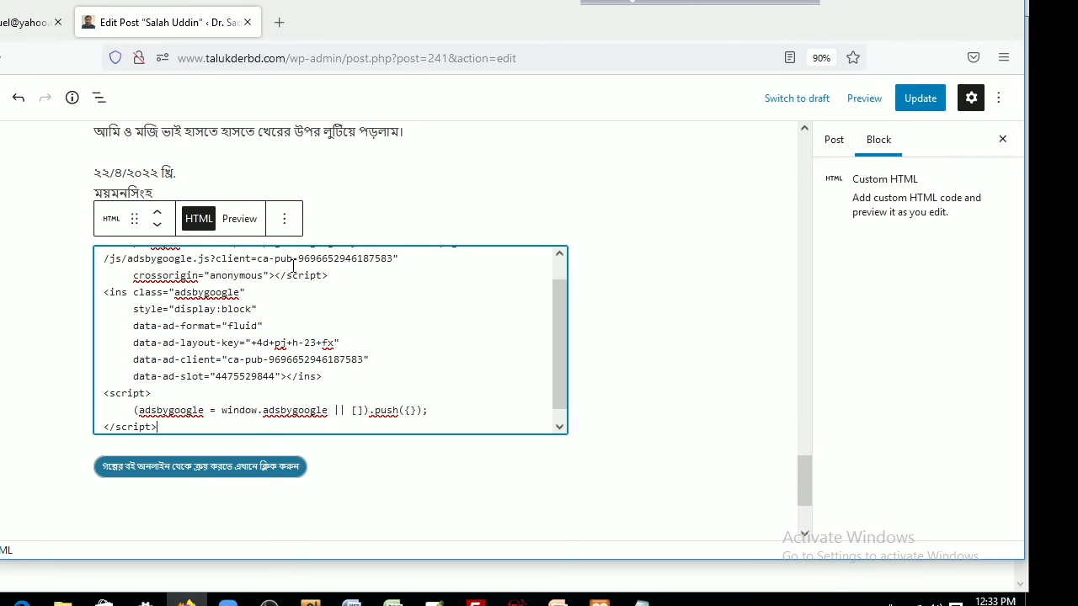
# Switch the fluid ad code block to its preview and examine the rendered ad down to the book purchase button.
pyautogui.click(256, 224)
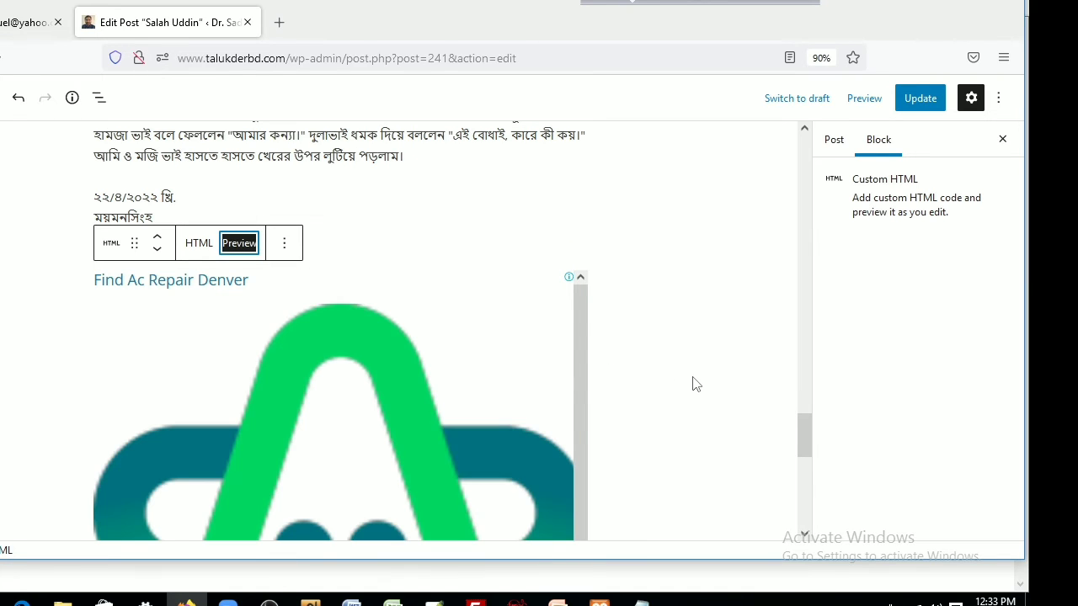
pyautogui.scroll(-5, 599, 359)
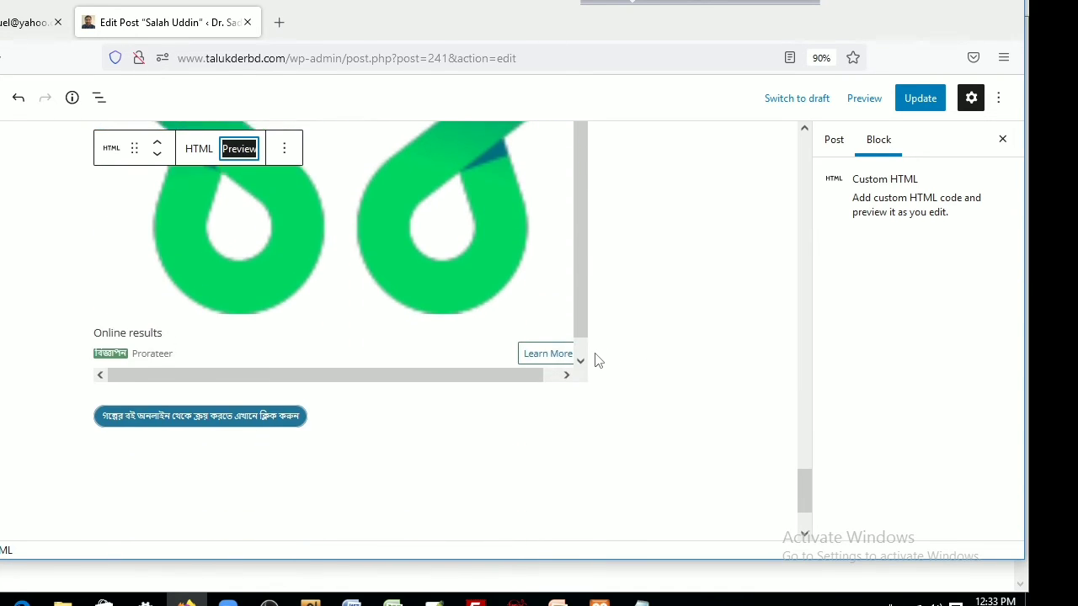
pyautogui.scroll(2, 594, 360)
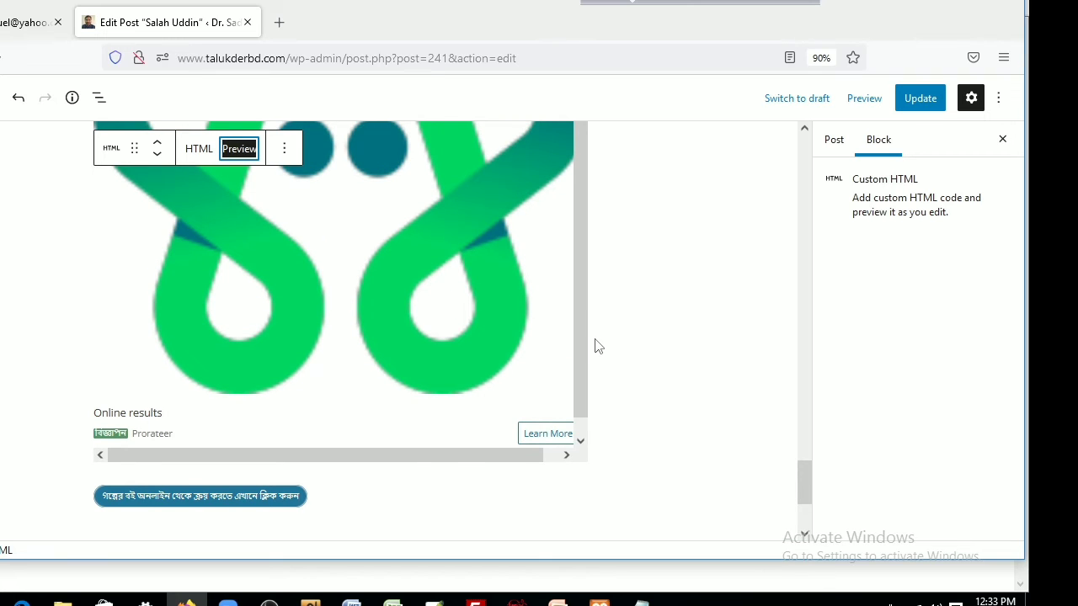
pyautogui.scroll(7, 594, 346)
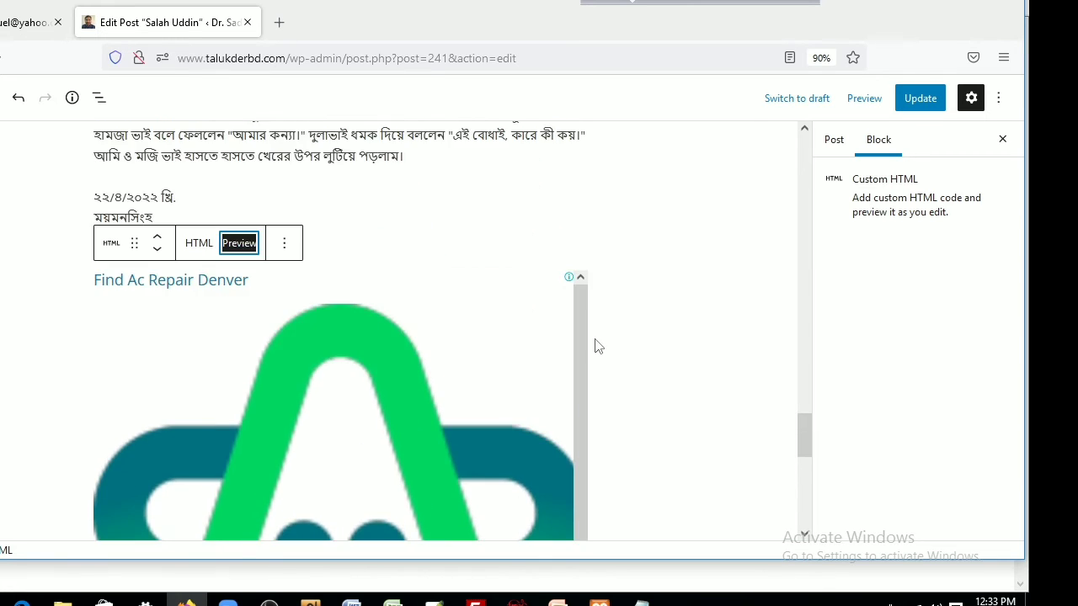
# Update the post and open its published page, closing the full-screen ad on the way.
pyautogui.click(911, 103)
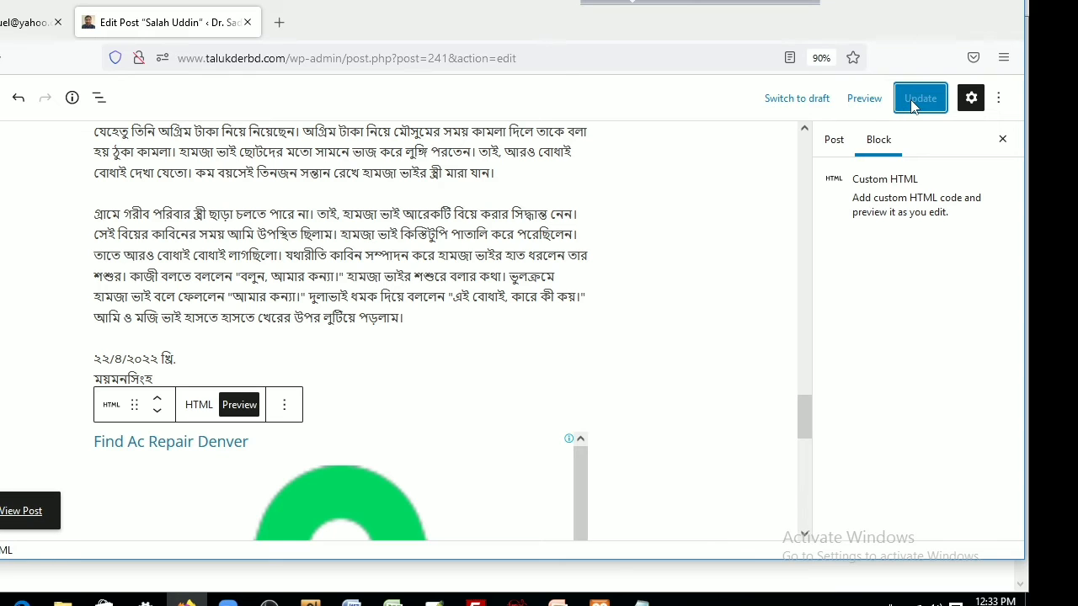
pyautogui.scroll(-10, 555, 303)
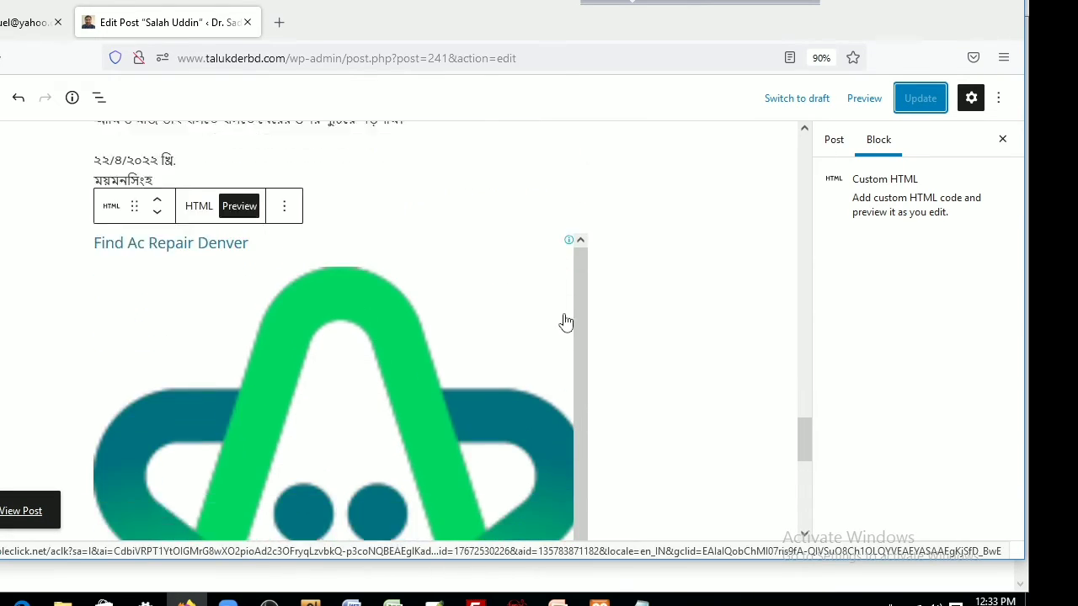
pyautogui.scroll(-4, 566, 326)
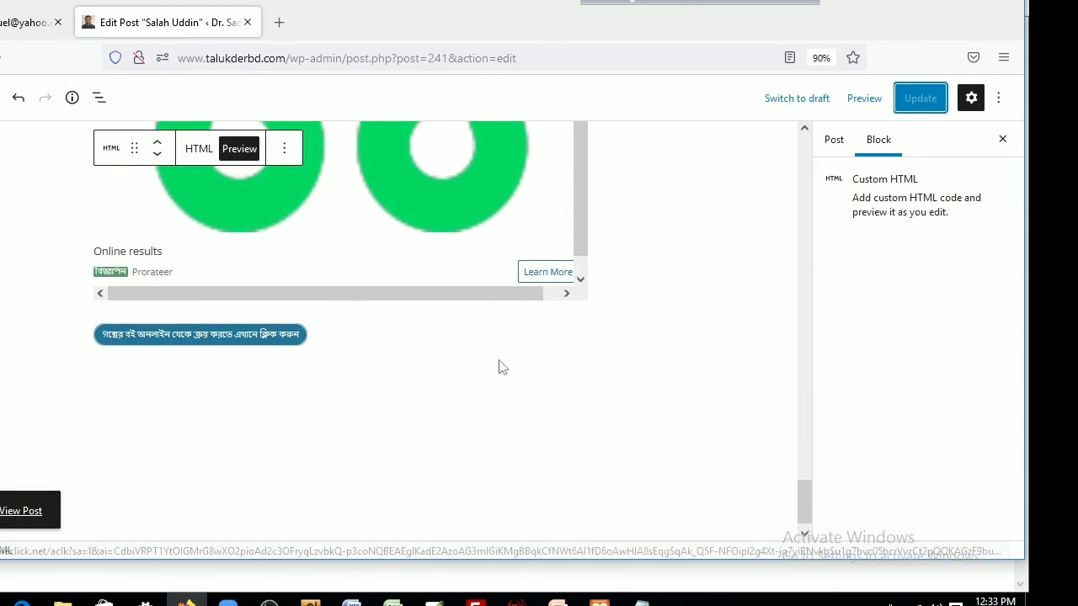
pyautogui.click(15, 516)
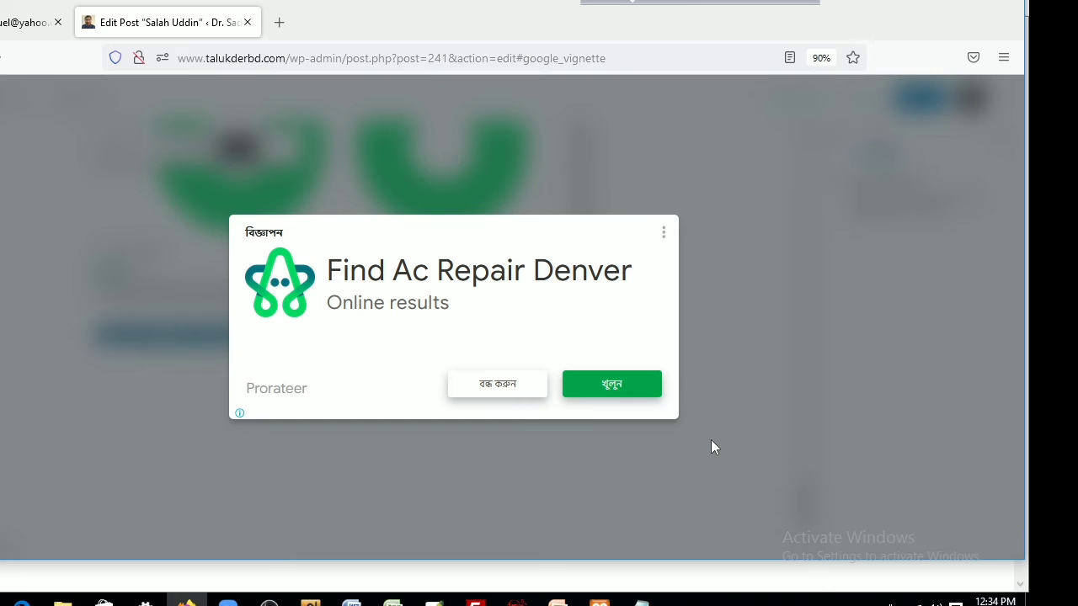
pyautogui.click(522, 387)
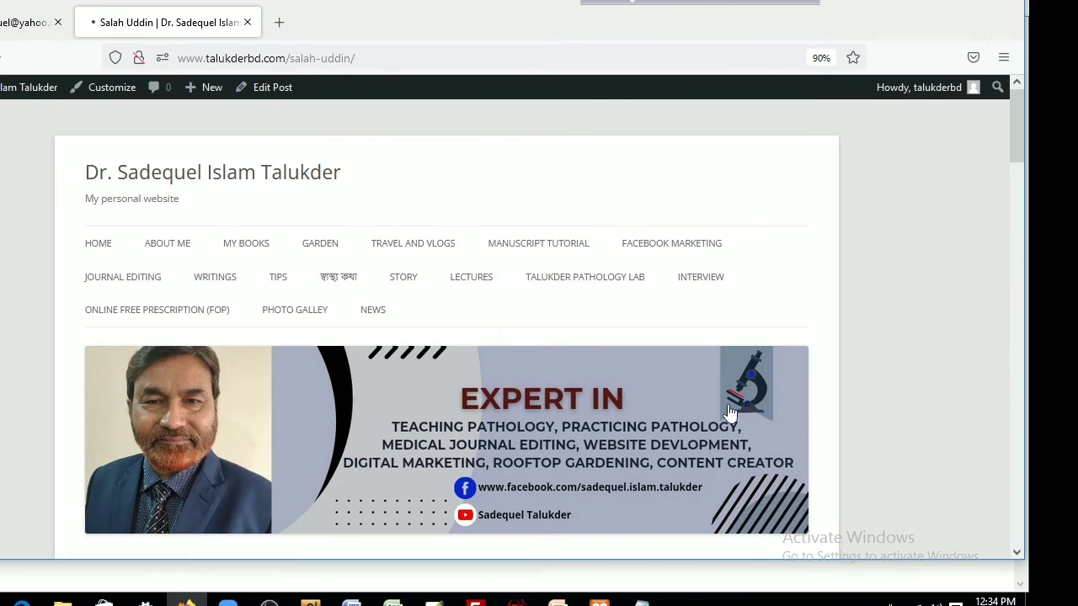
# Examine the published post from the header to the footer and back for ads below the photo and after the text.
pyautogui.scroll(-3, 738, 416)
pyautogui.scroll(-5, 738, 417)
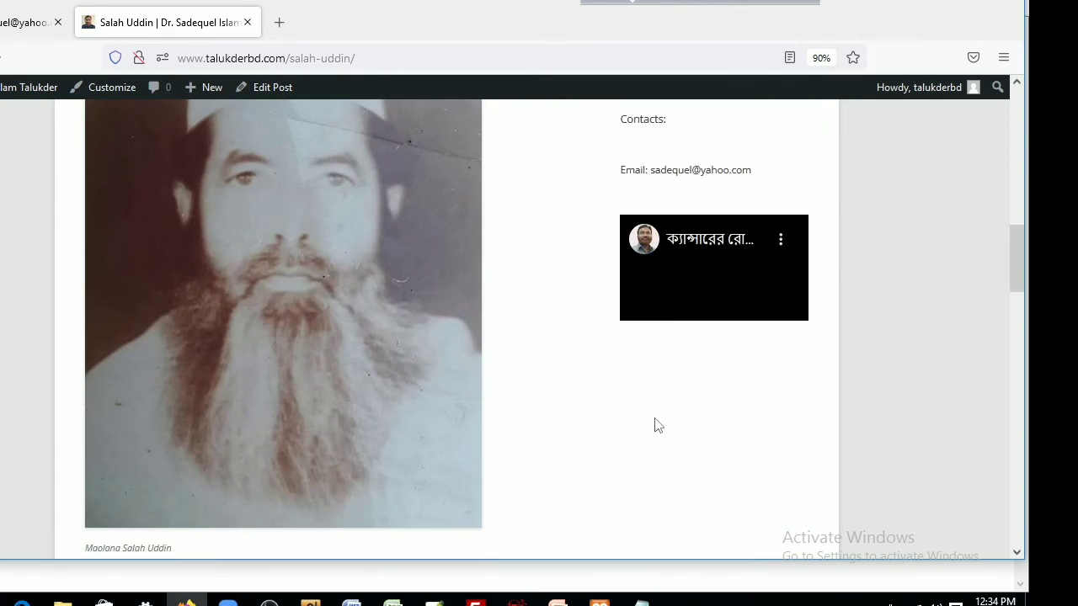
pyautogui.scroll(-10, 657, 425)
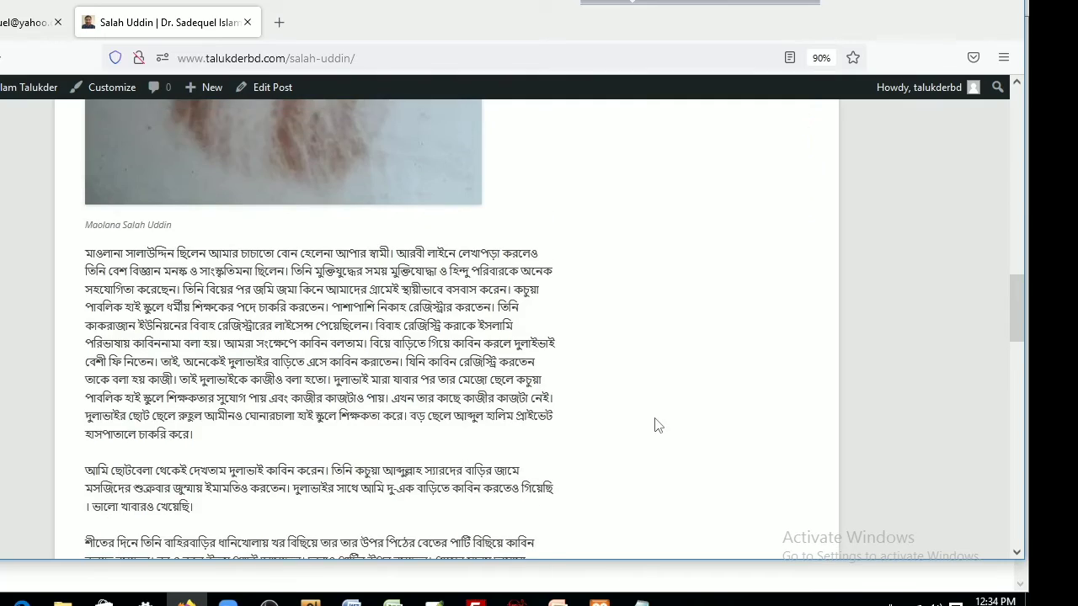
pyautogui.scroll(-10, 658, 425)
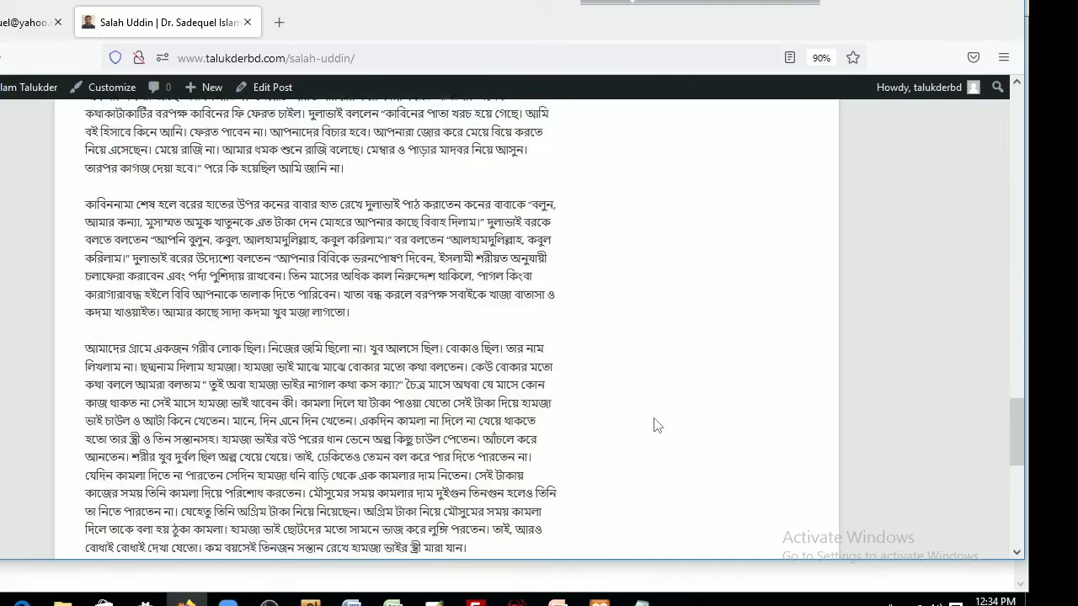
pyautogui.scroll(-3, 658, 425)
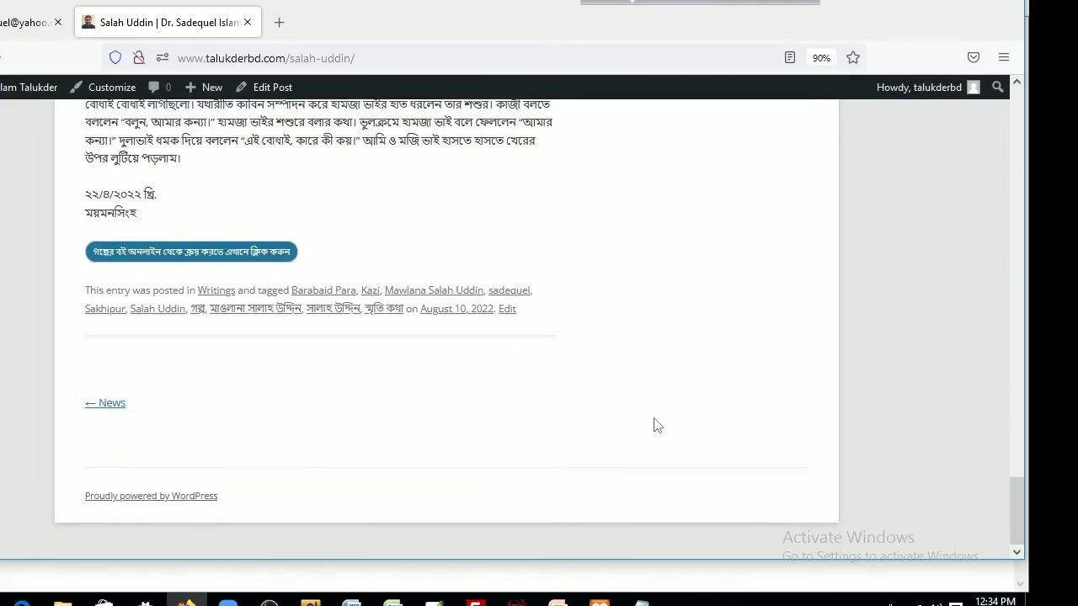
pyautogui.scroll(15, 657, 425)
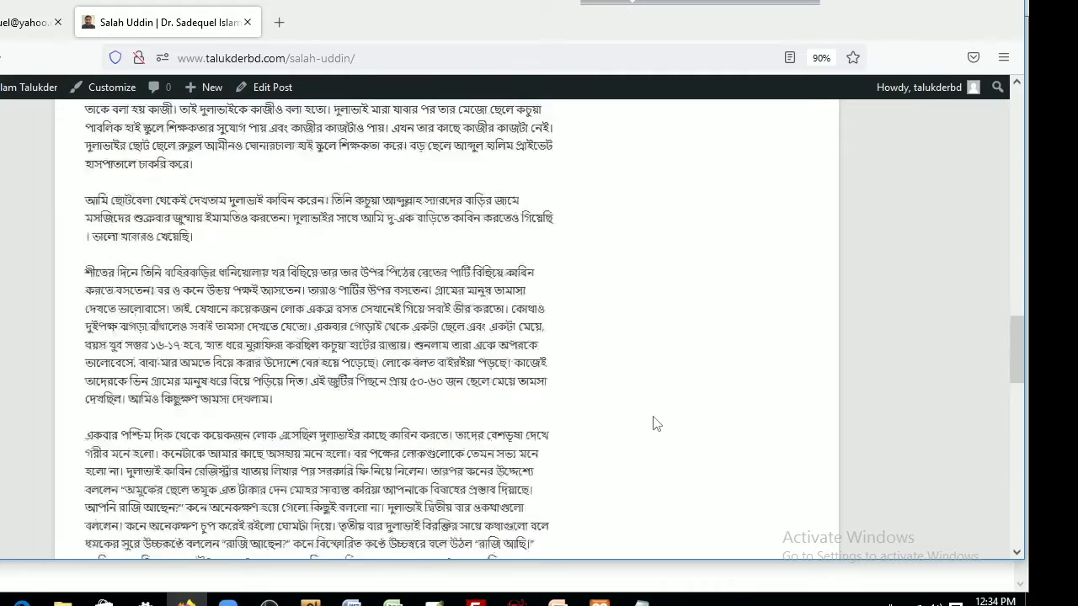
pyautogui.scroll(8, 658, 425)
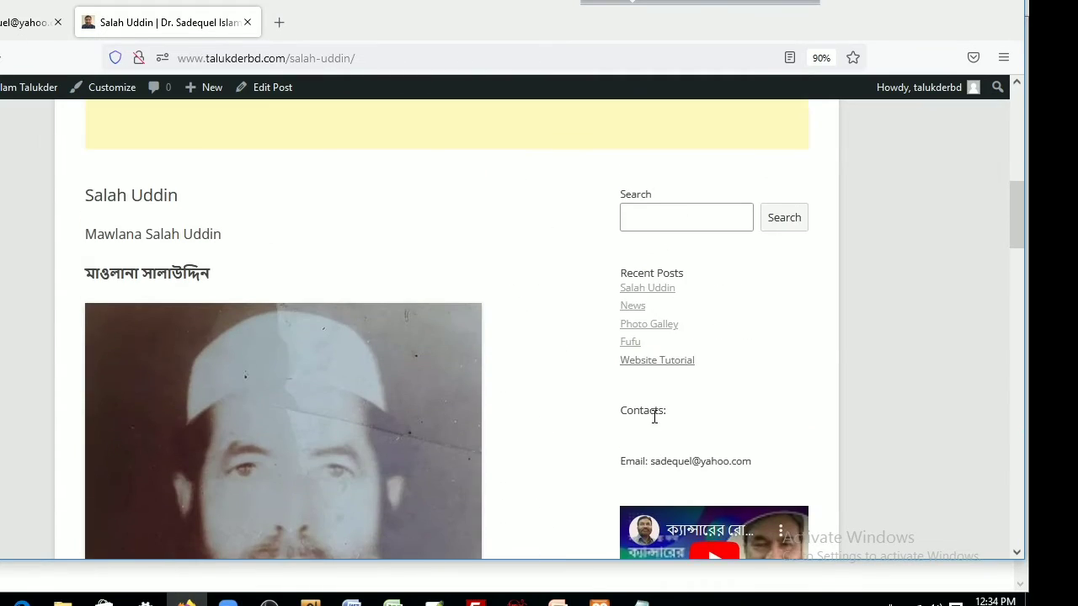
# Log out of the WordPress account from the published post and close that browser tab.
pyautogui.scroll(5, 654, 416)
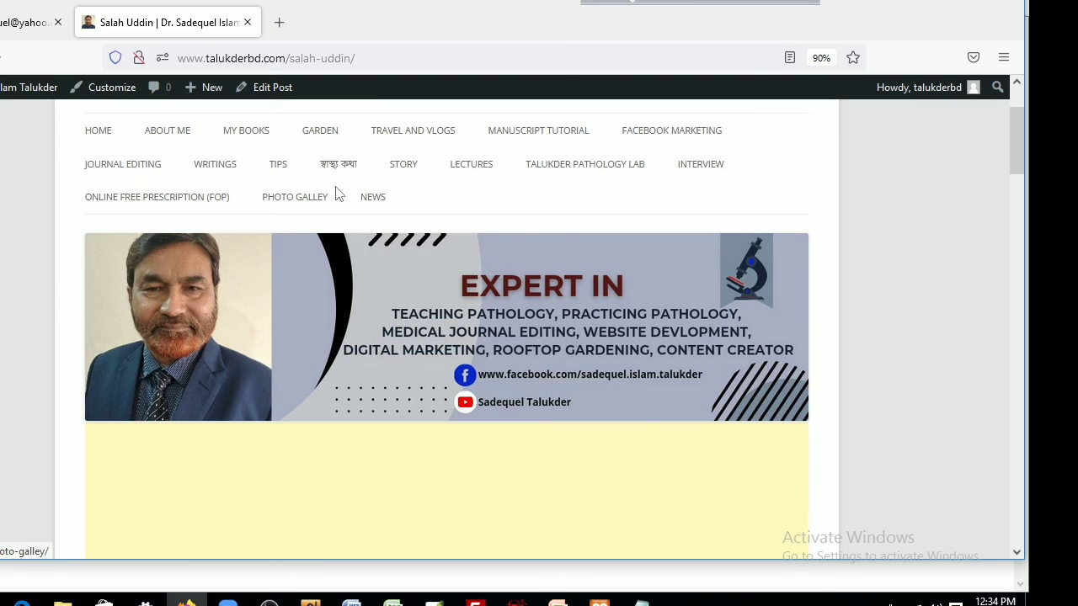
pyautogui.click(973, 91)
pyautogui.click(894, 165)
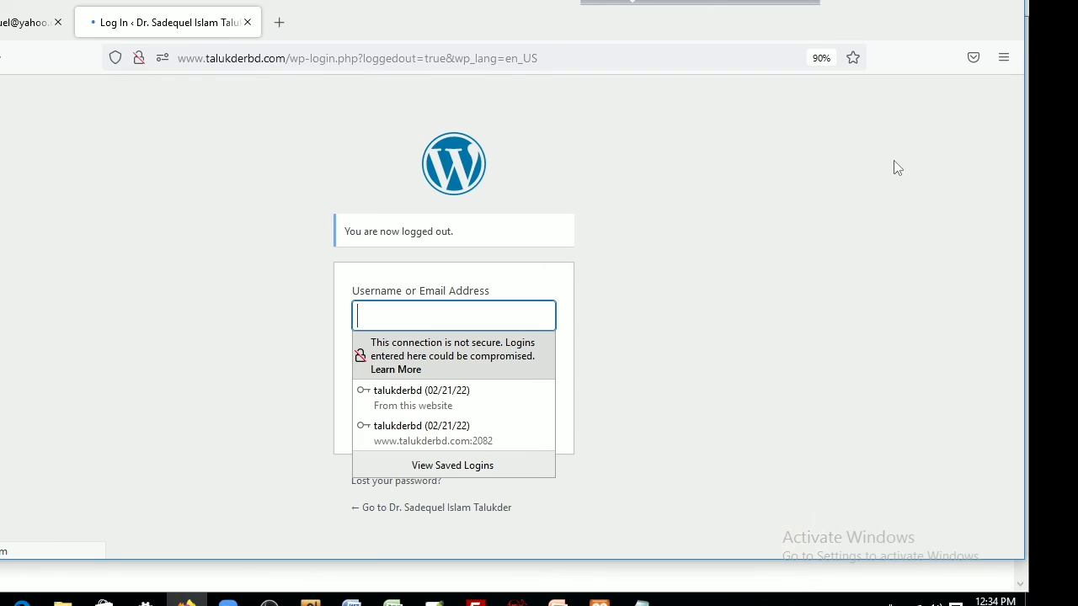
pyautogui.click(246, 23)
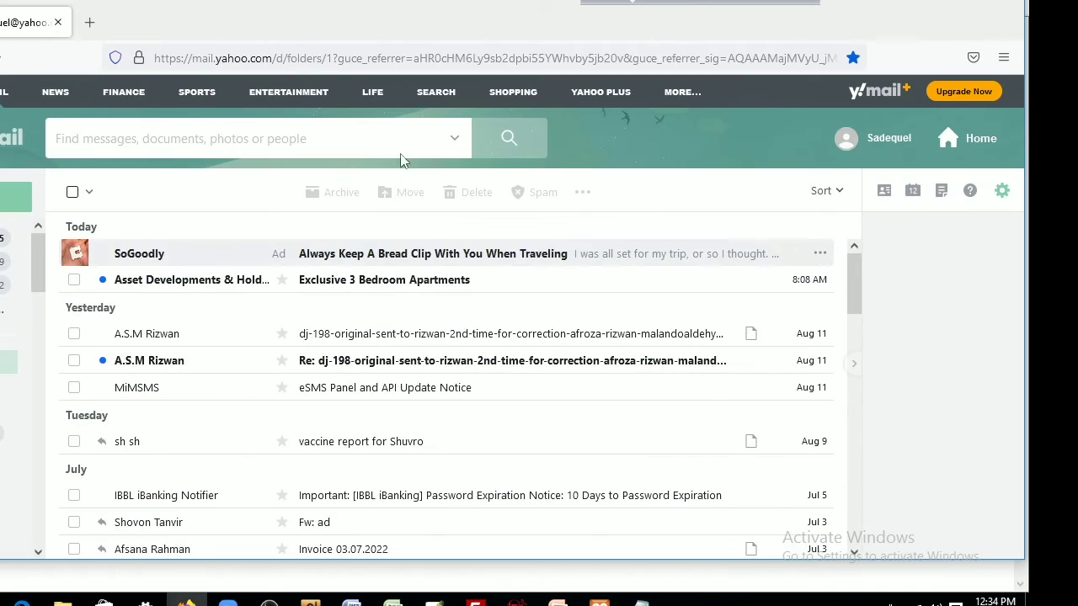
# Open the talukderbd.com homepage in a new tab as a logged-out visitor and check the ad area below the header banner.
pyautogui.click(89, 22)
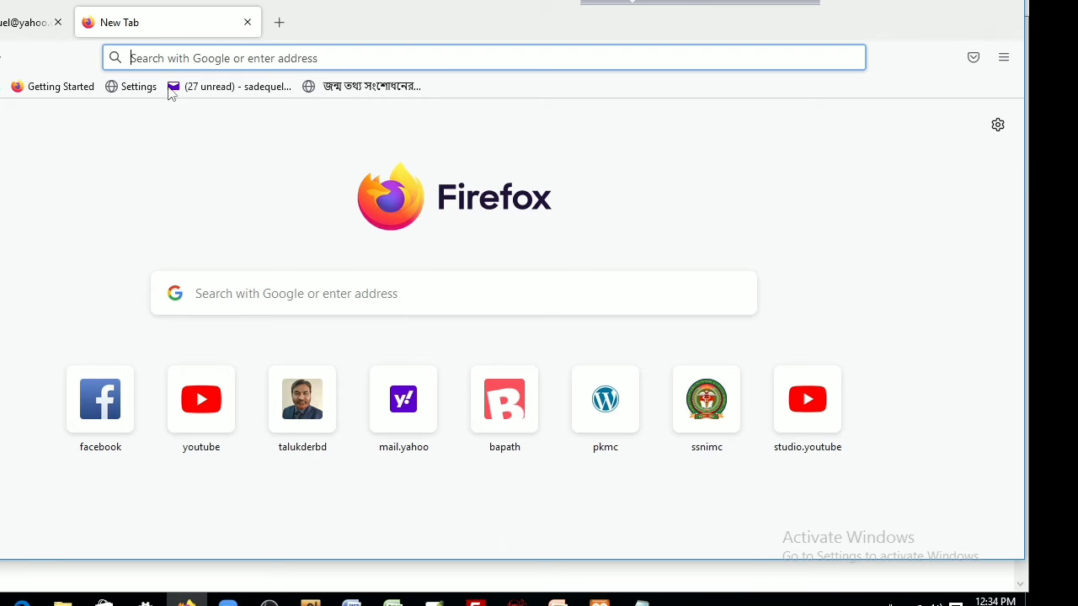
pyautogui.click(309, 431)
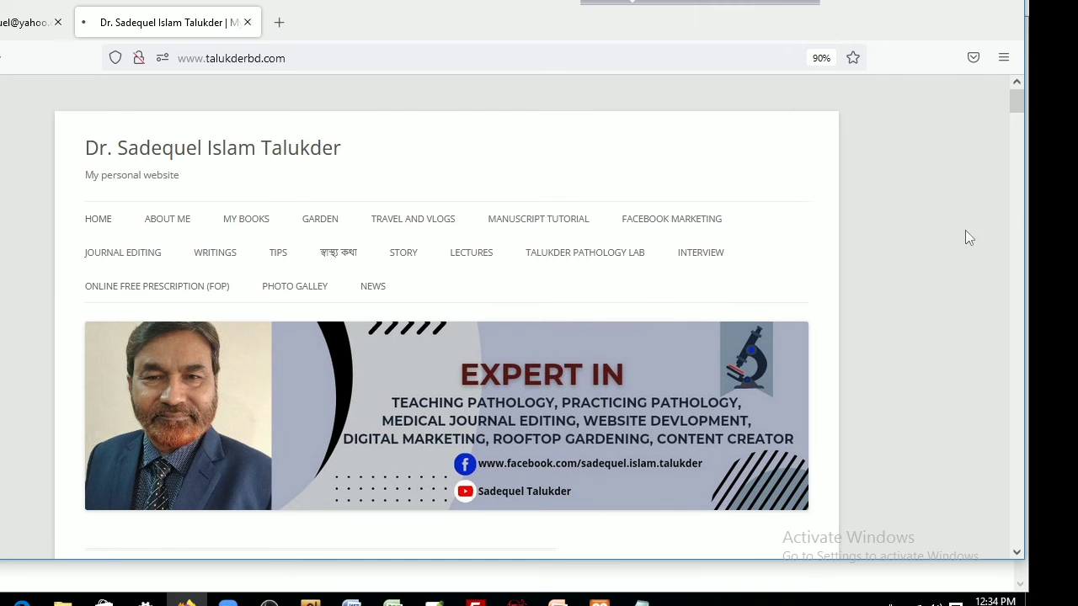
pyautogui.scroll(-4, 861, 234)
pyautogui.scroll(-4, 859, 242)
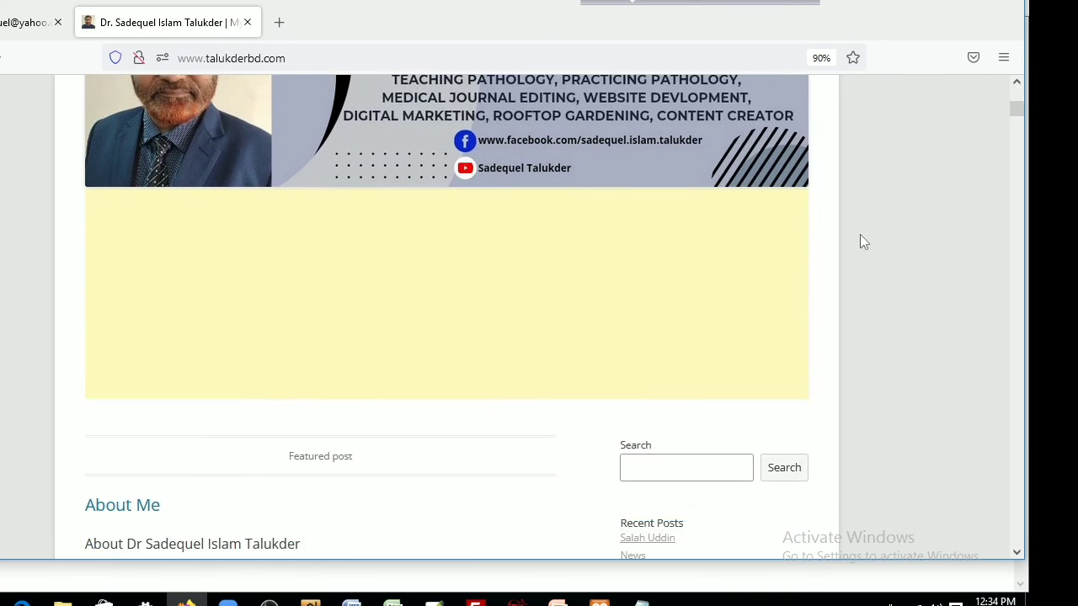
pyautogui.scroll(-2, 858, 244)
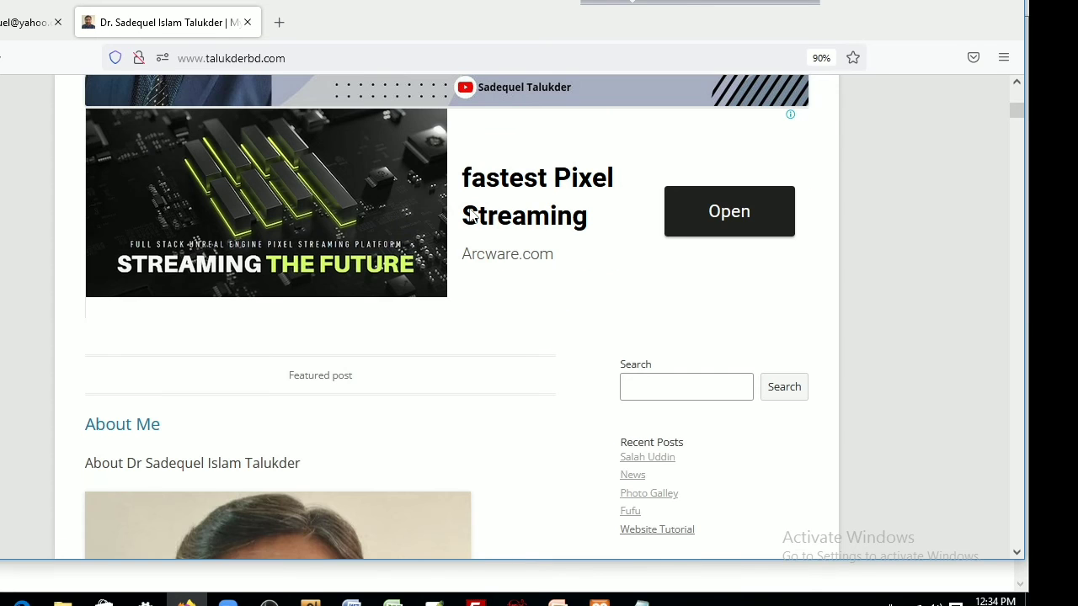
# Examine the homepage posts from the About Me entry down through the News entry for ads below photos and after the text.
pyautogui.scroll(-14, 741, 253)
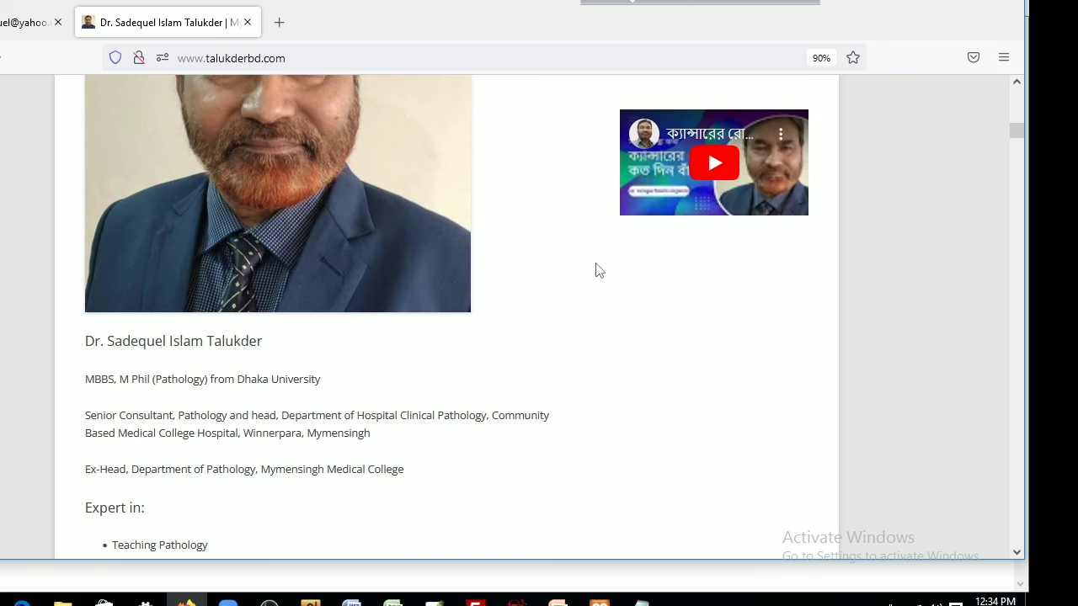
pyautogui.scroll(-20, 595, 270)
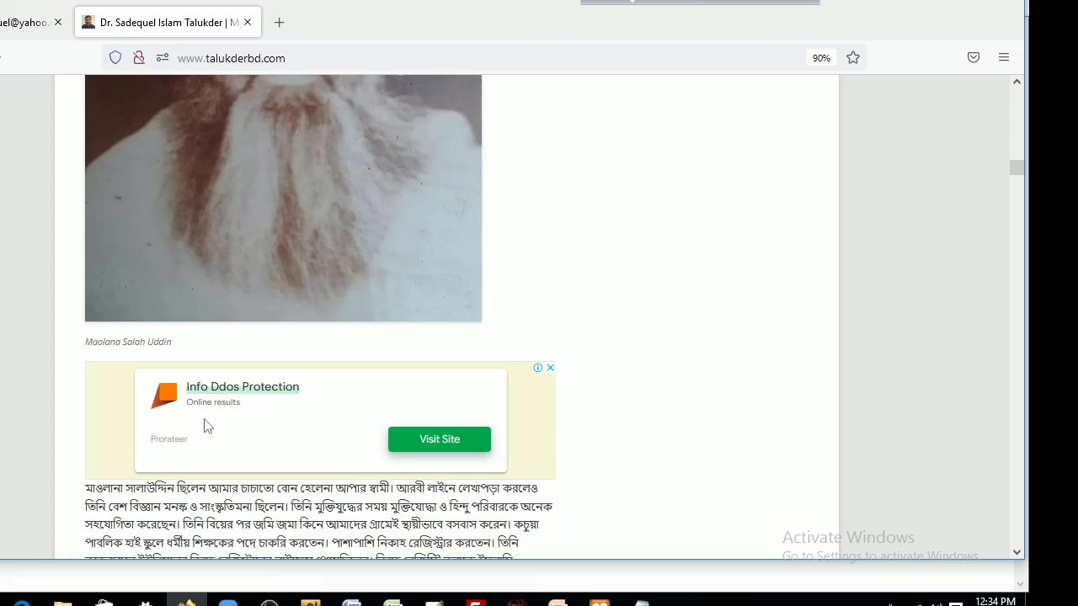
pyautogui.scroll(-15, 713, 419)
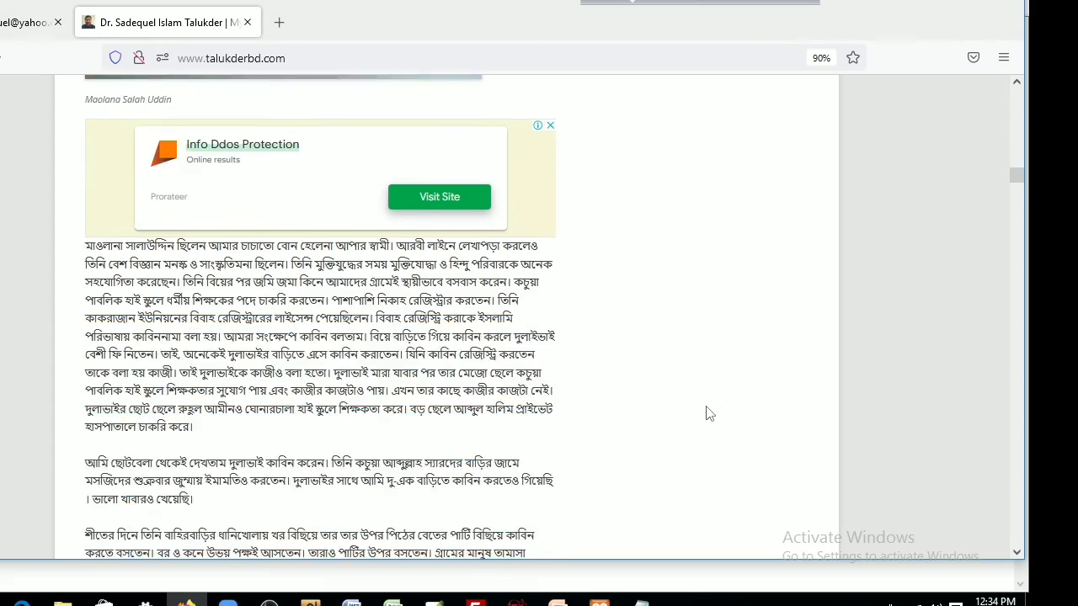
pyautogui.scroll(-4, 700, 412)
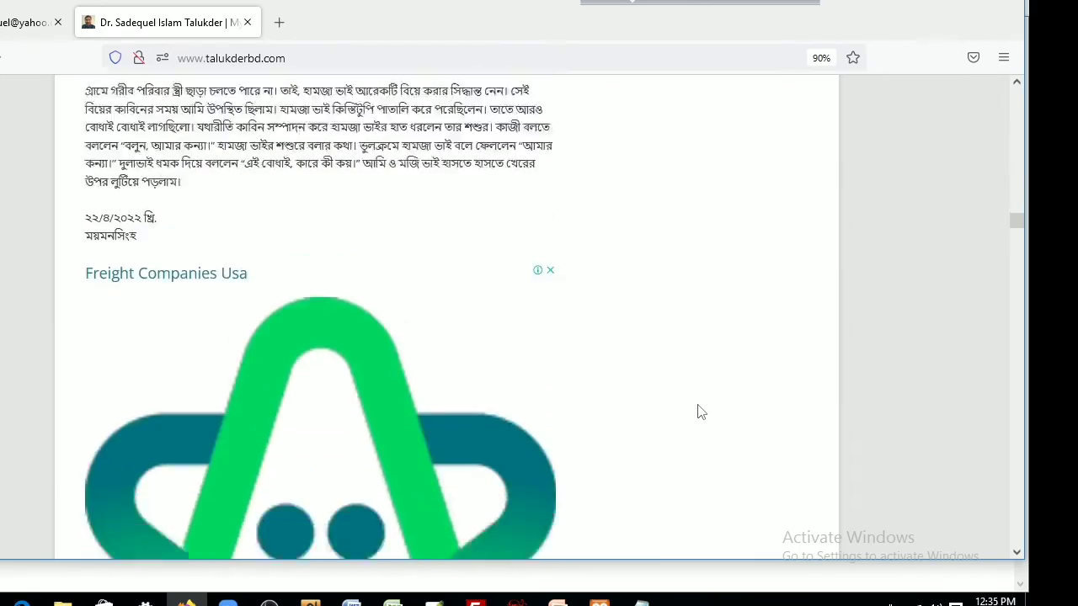
pyautogui.scroll(-3, 573, 365)
pyautogui.scroll(-7, 571, 371)
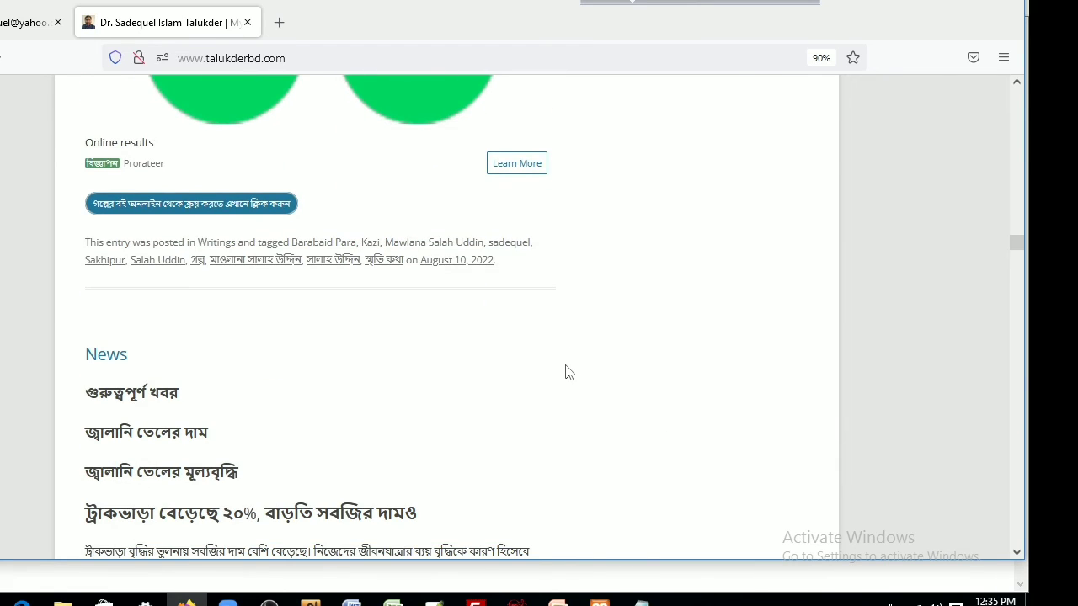
pyautogui.scroll(-5, 568, 371)
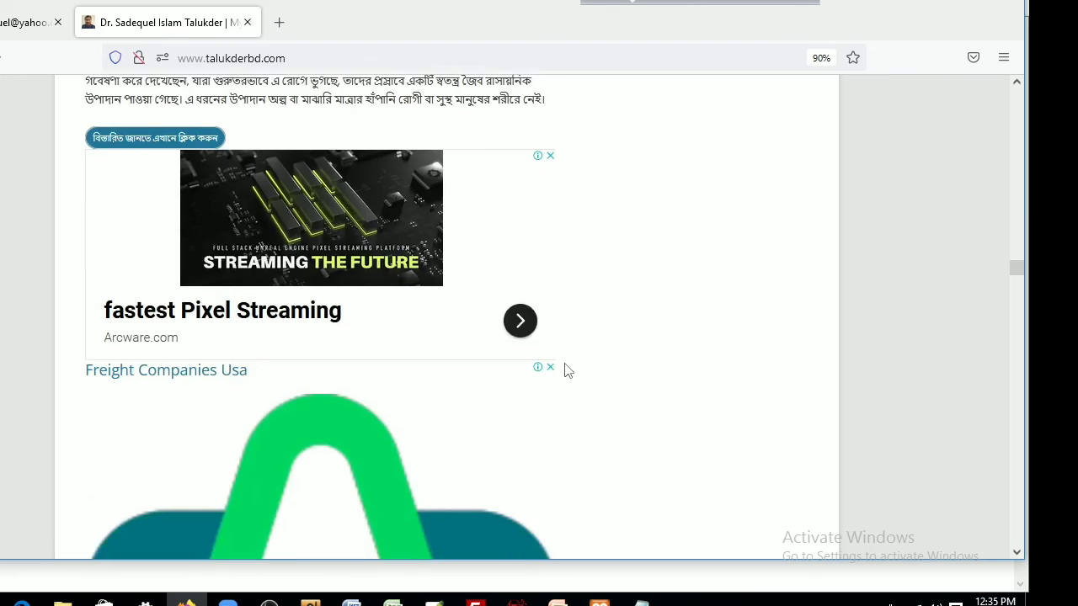